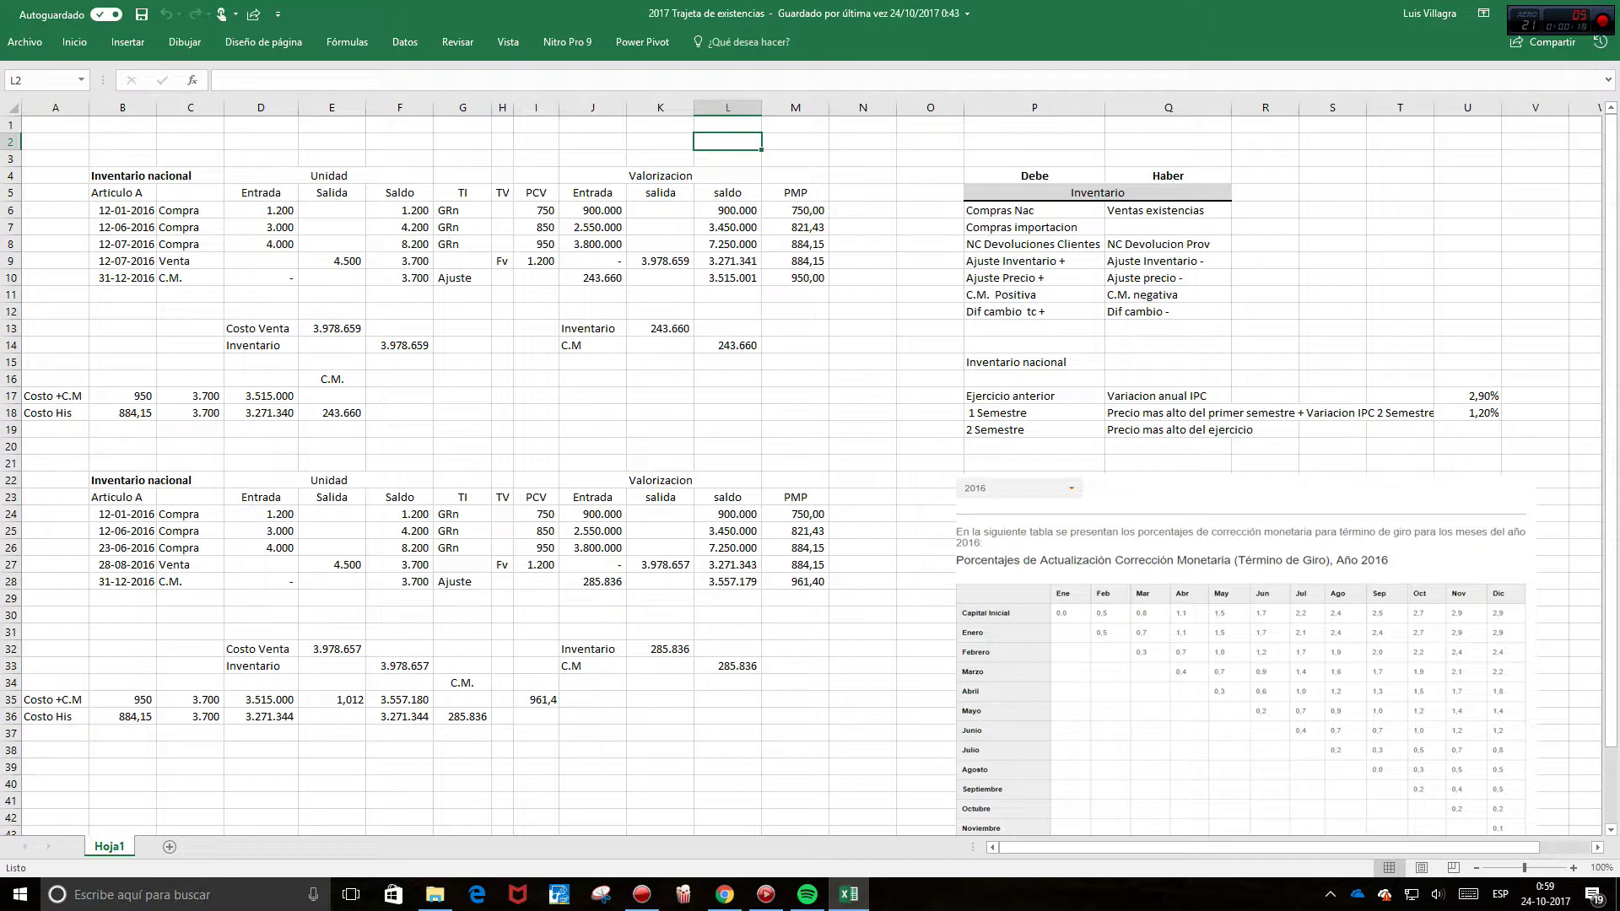
Step: Review the Debe and Haber items of the Inventario account, from purchases and sales through adjustments to exchange differences
left_click(1097, 194)
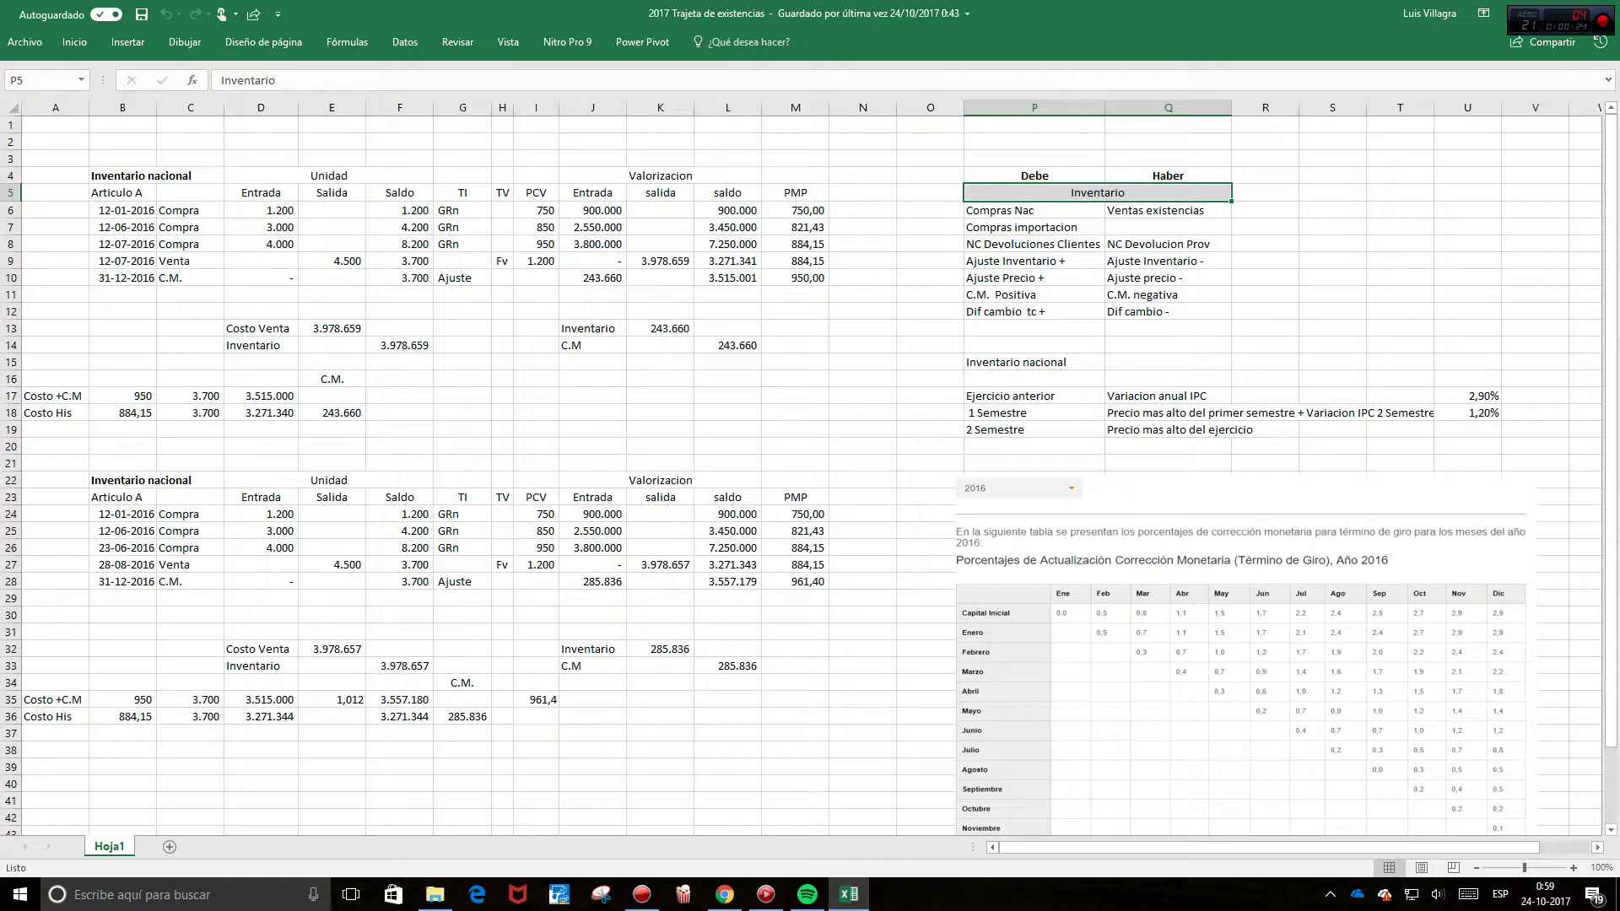
left_click(1034, 211)
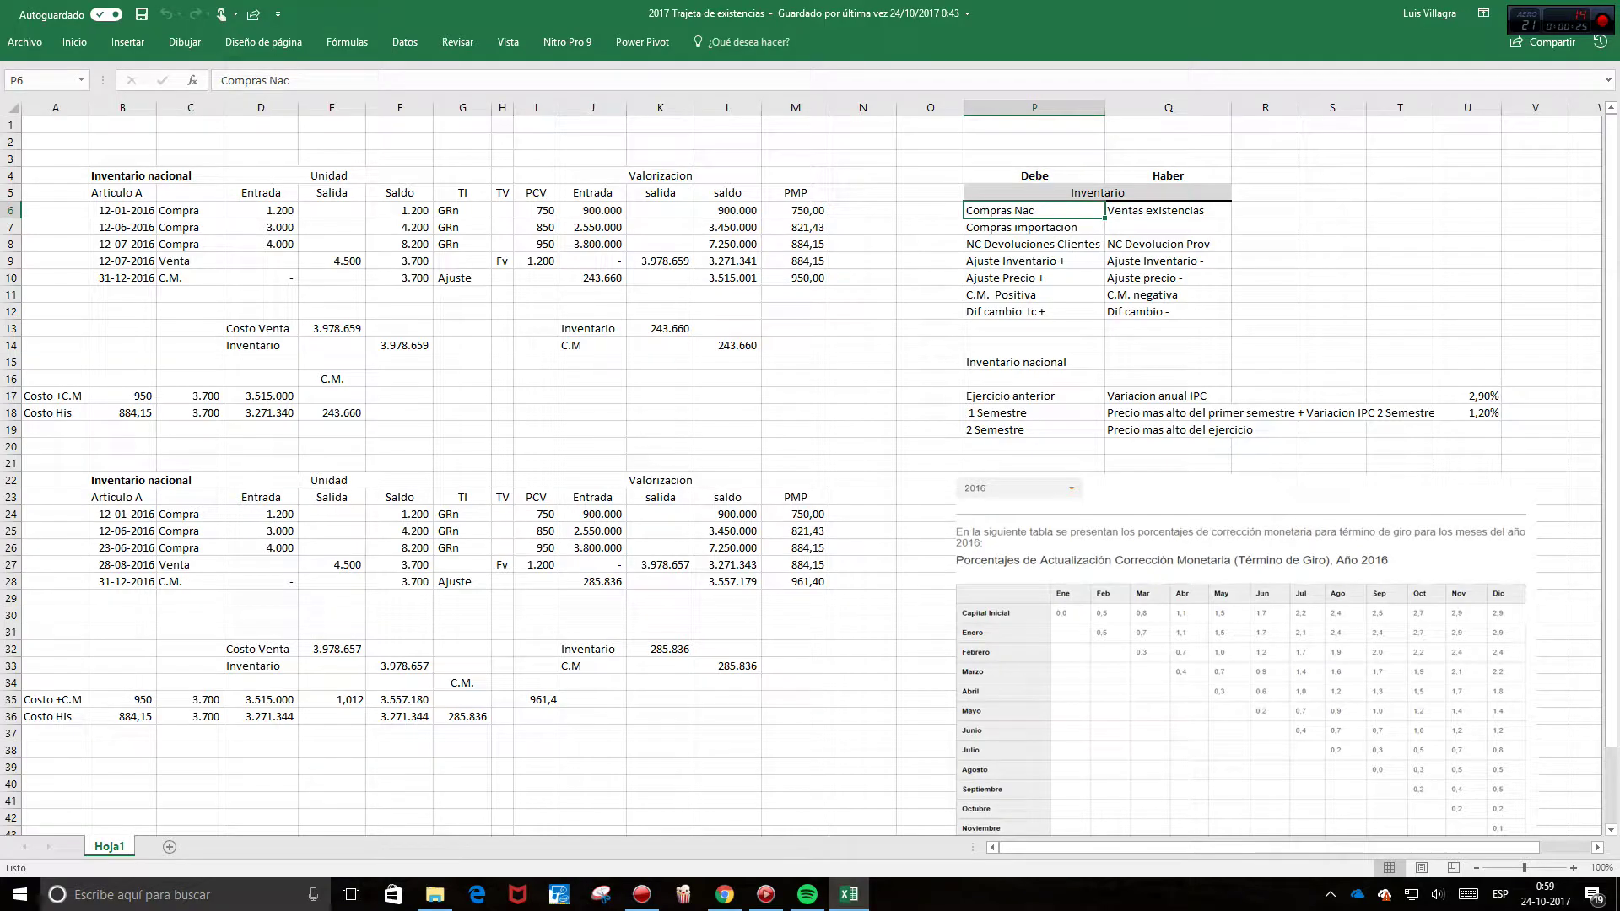
left_click(1034, 228)
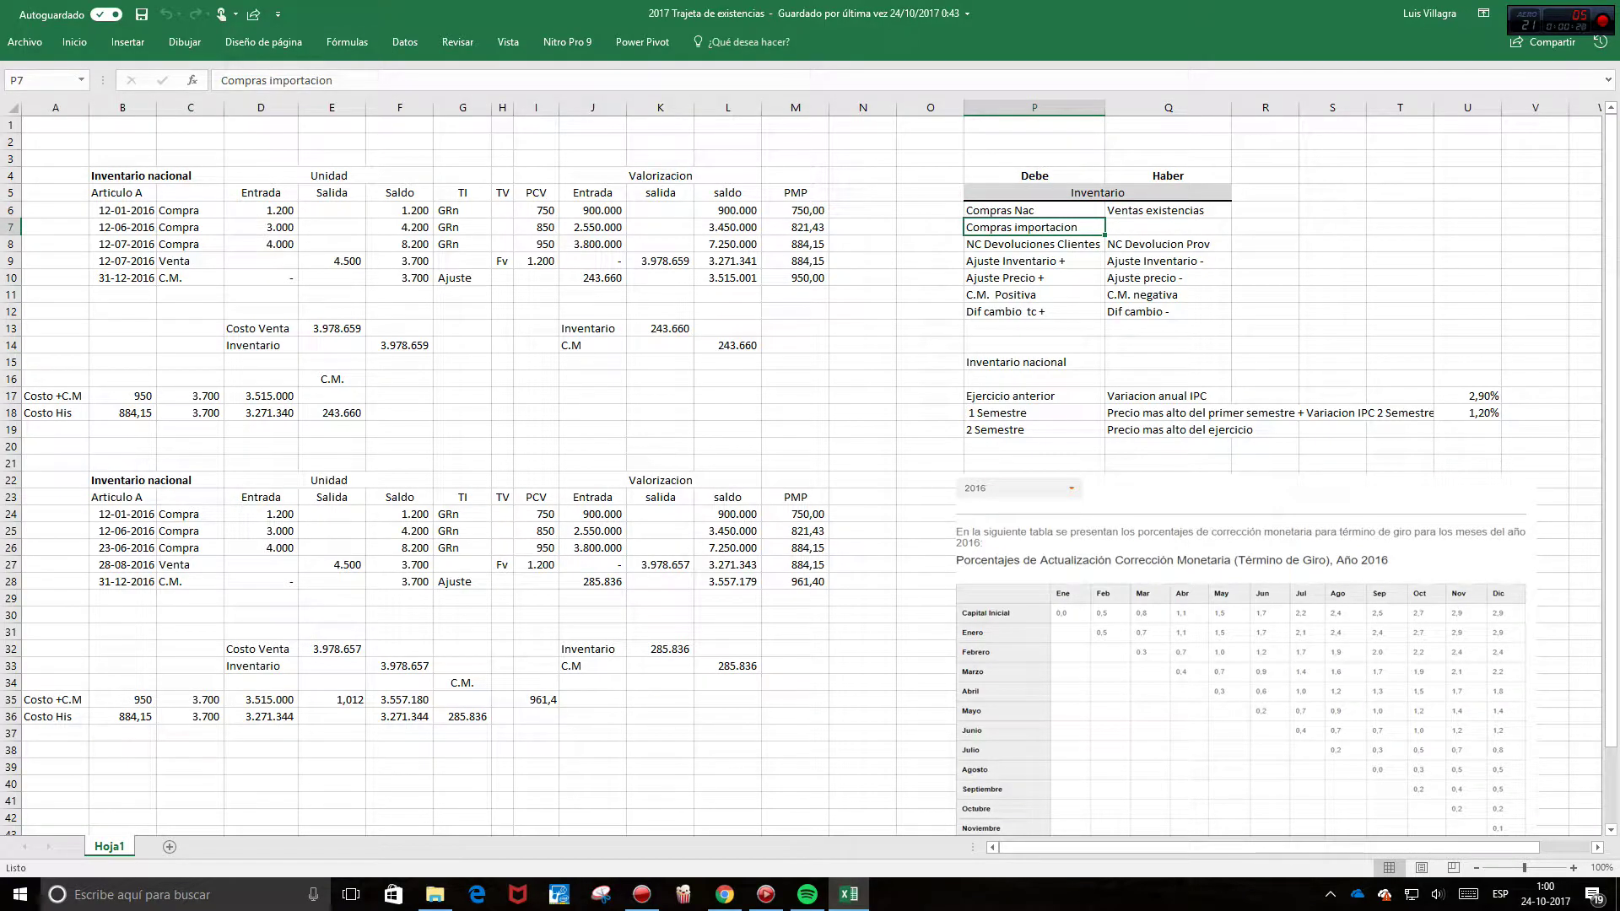
left_click(1168, 211)
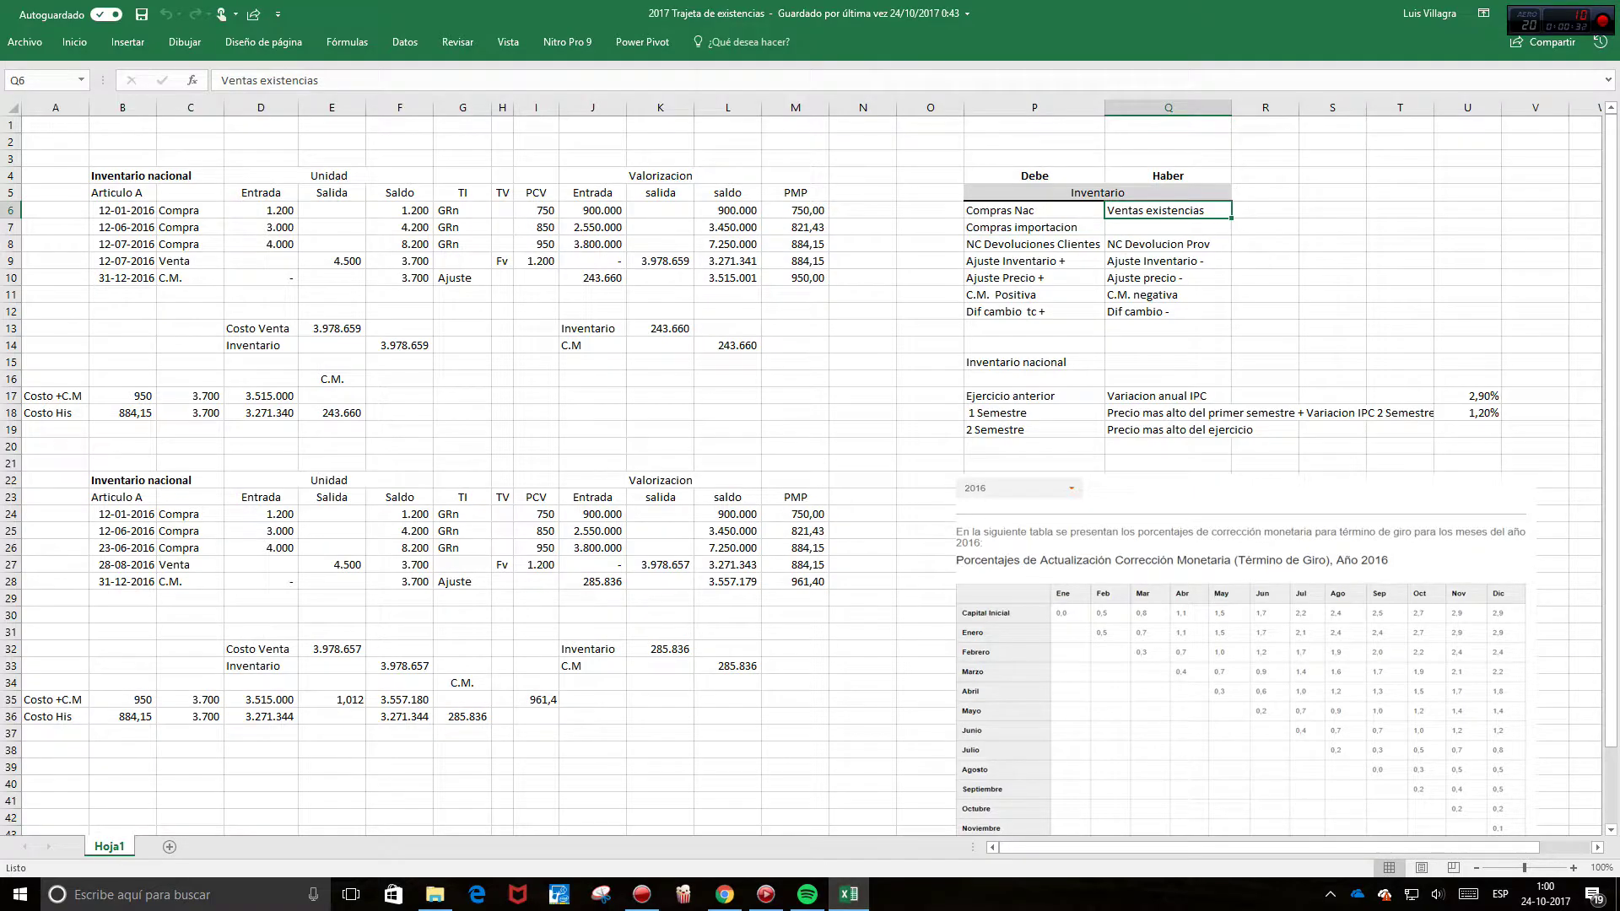
left_click(1034, 244)
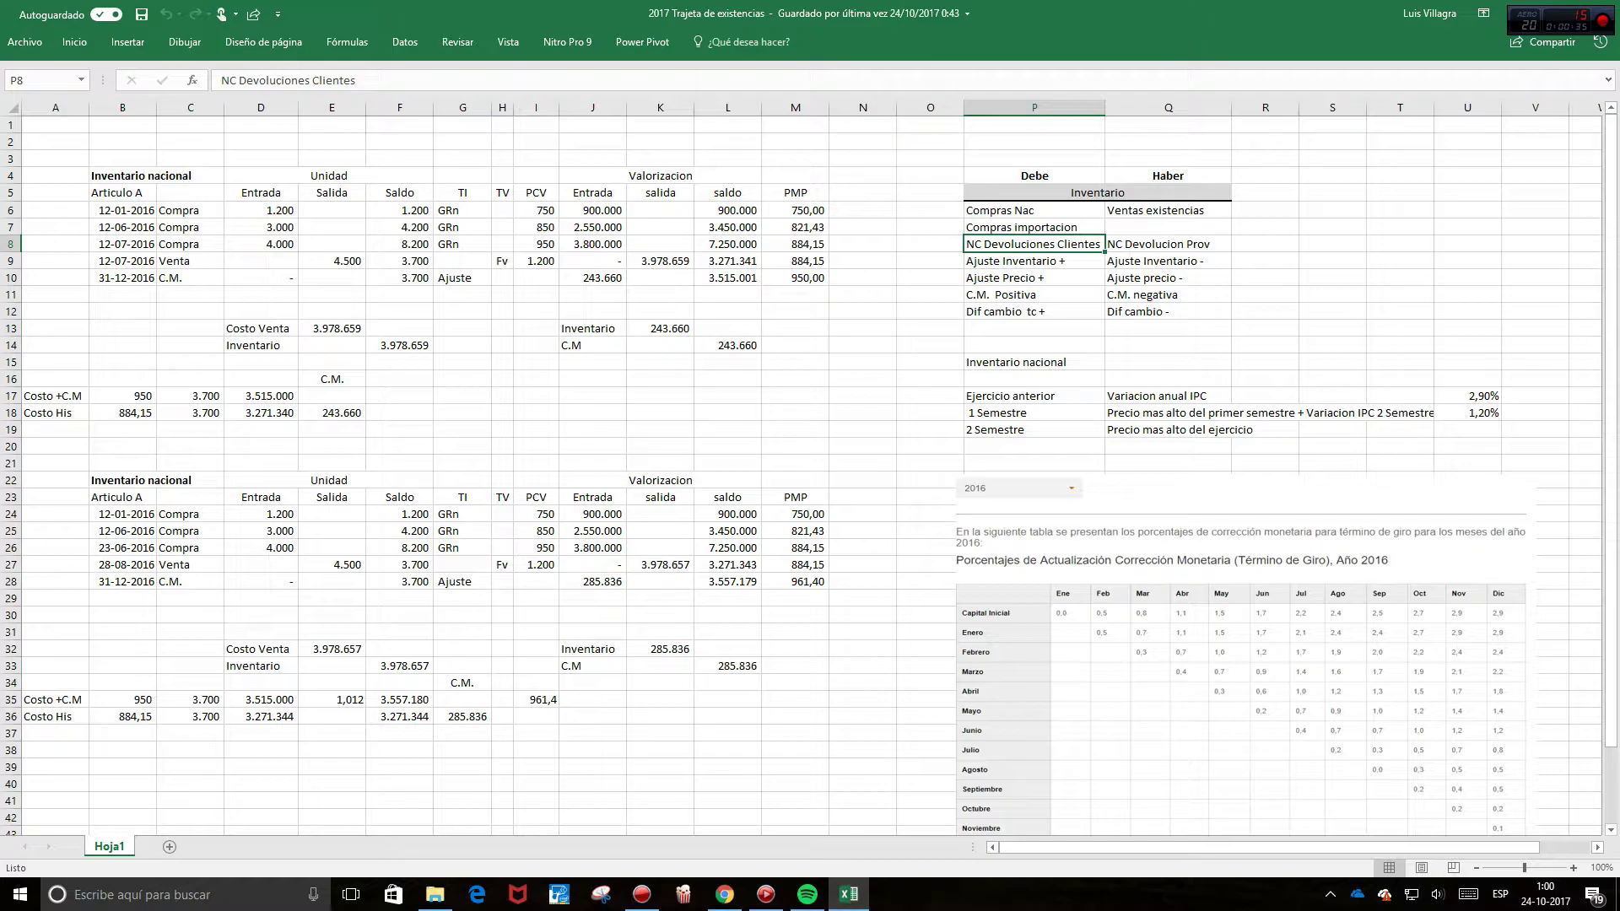
left_click(1168, 245)
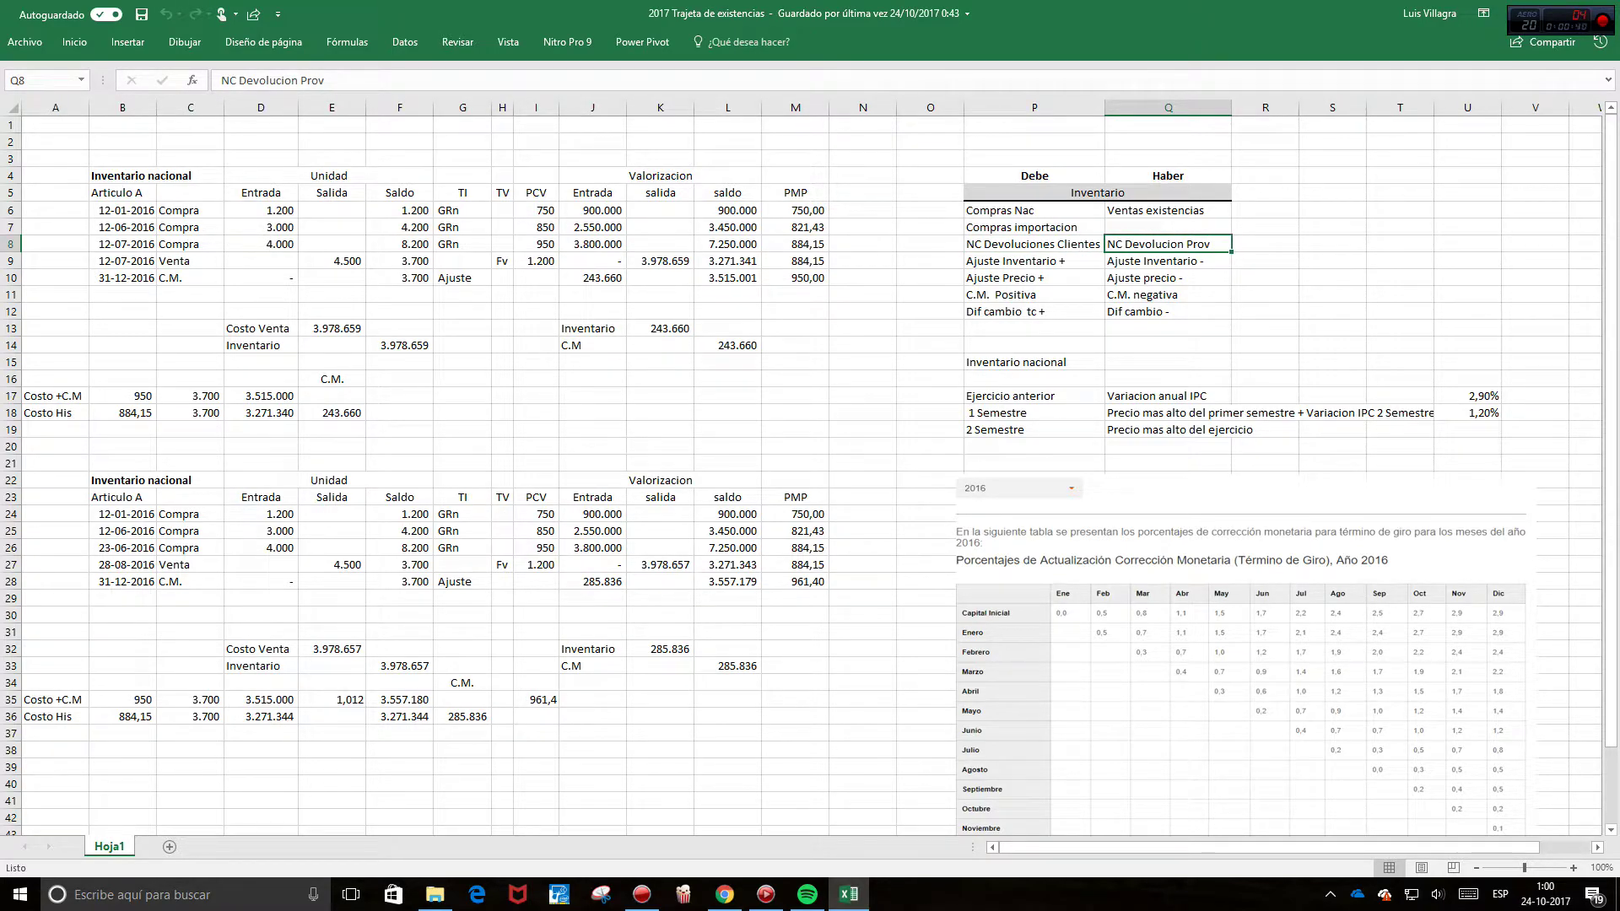
left_click(1034, 261)
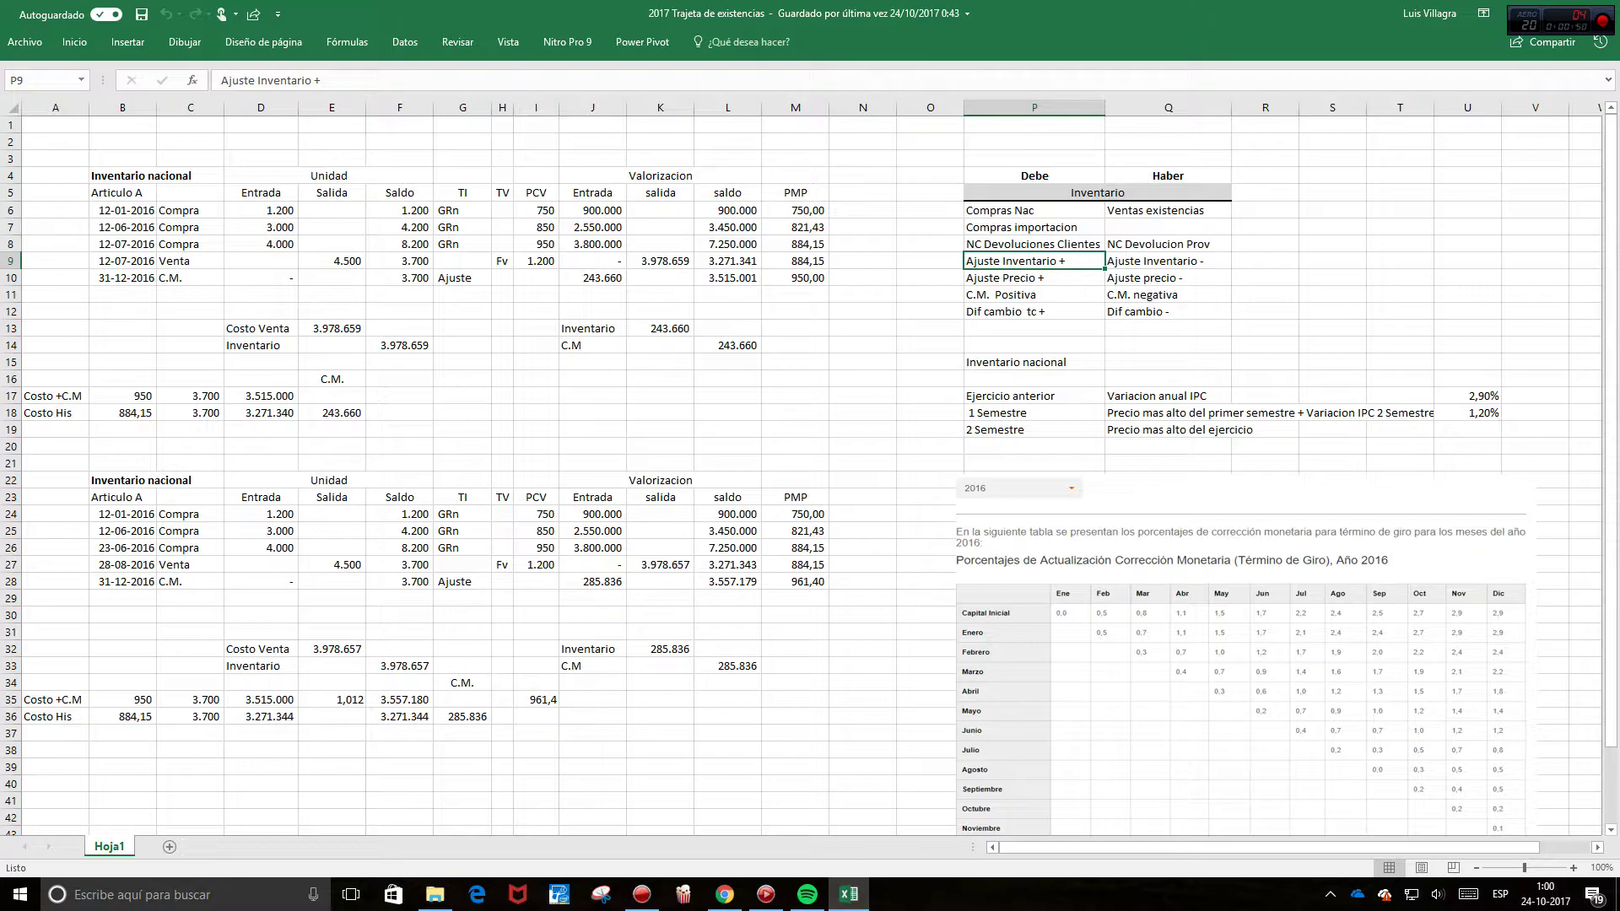
left_click(1167, 245)
left_click(1167, 261)
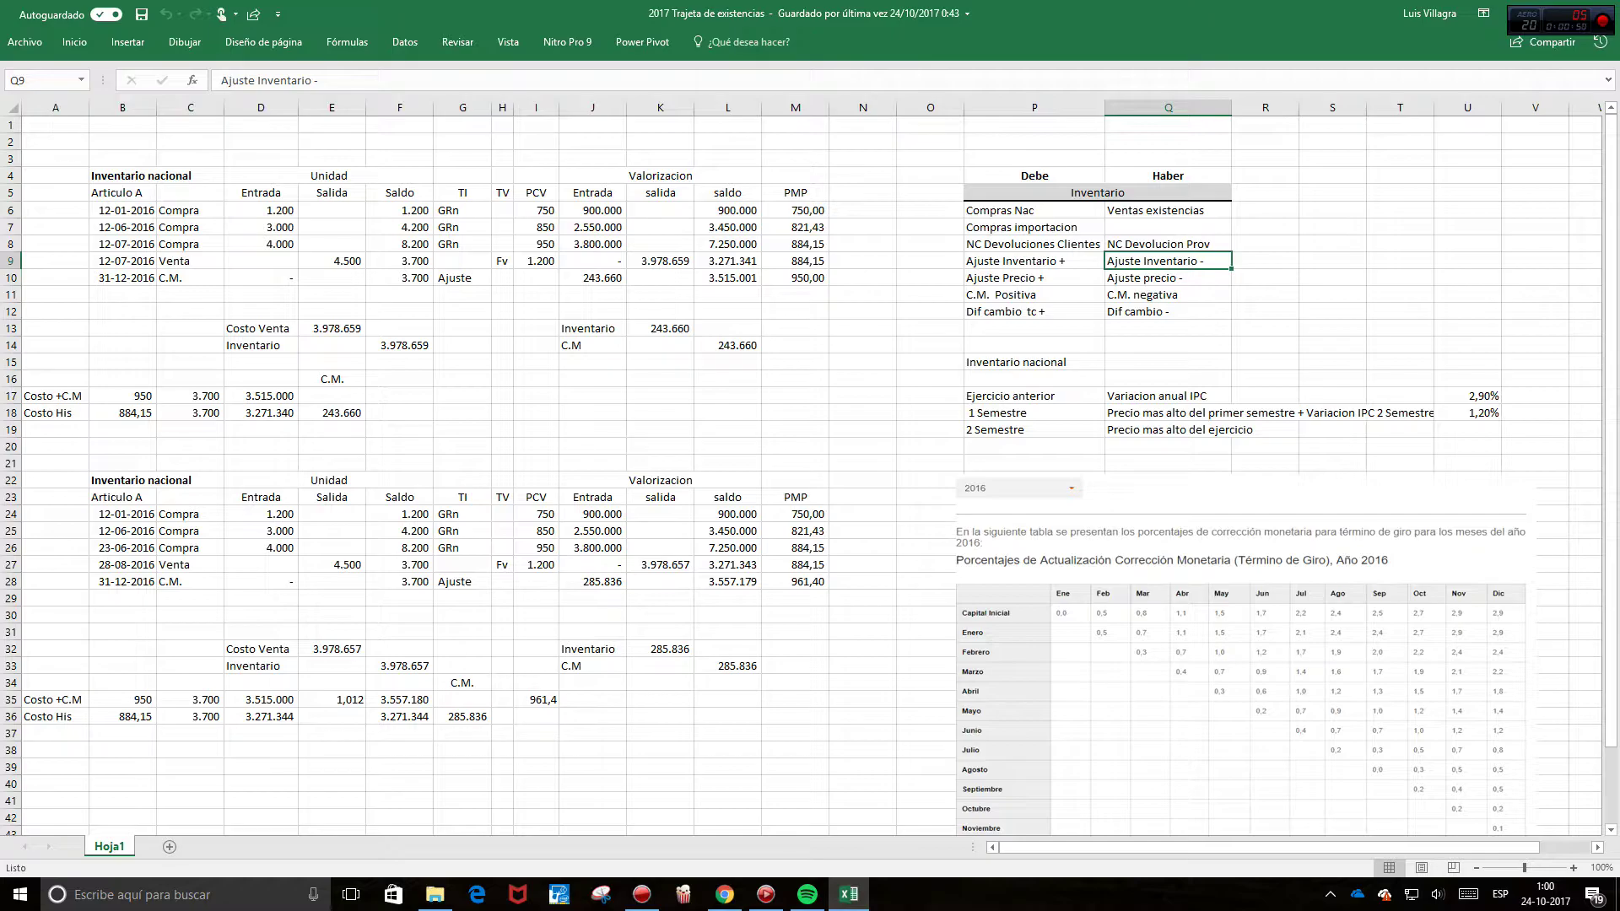
left_click(1034, 278)
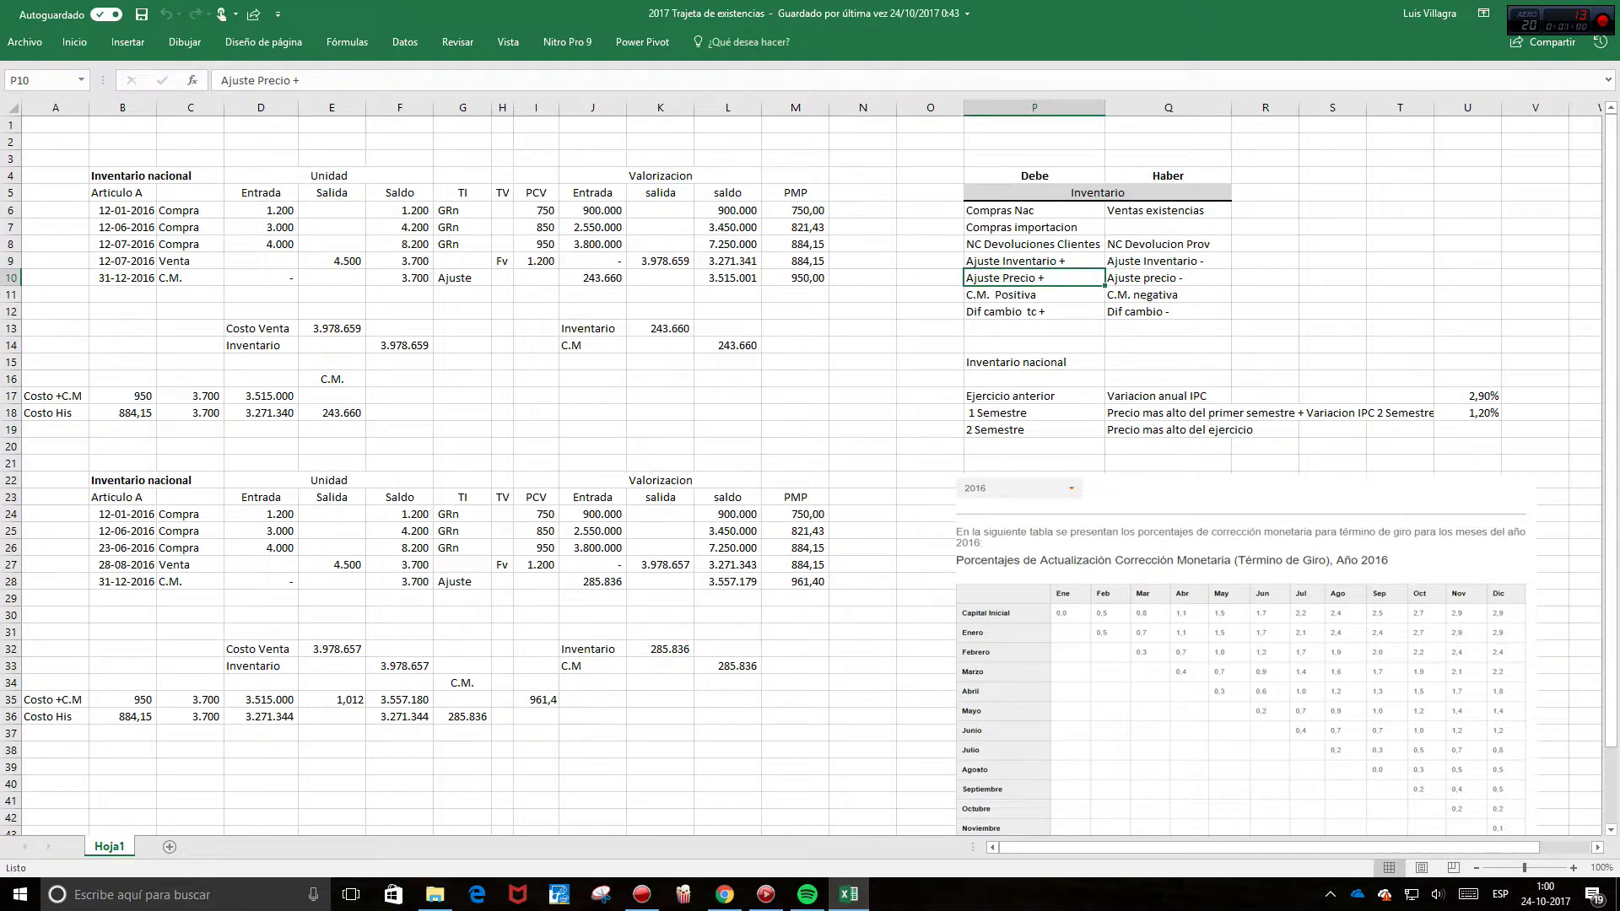
left_click(1167, 278)
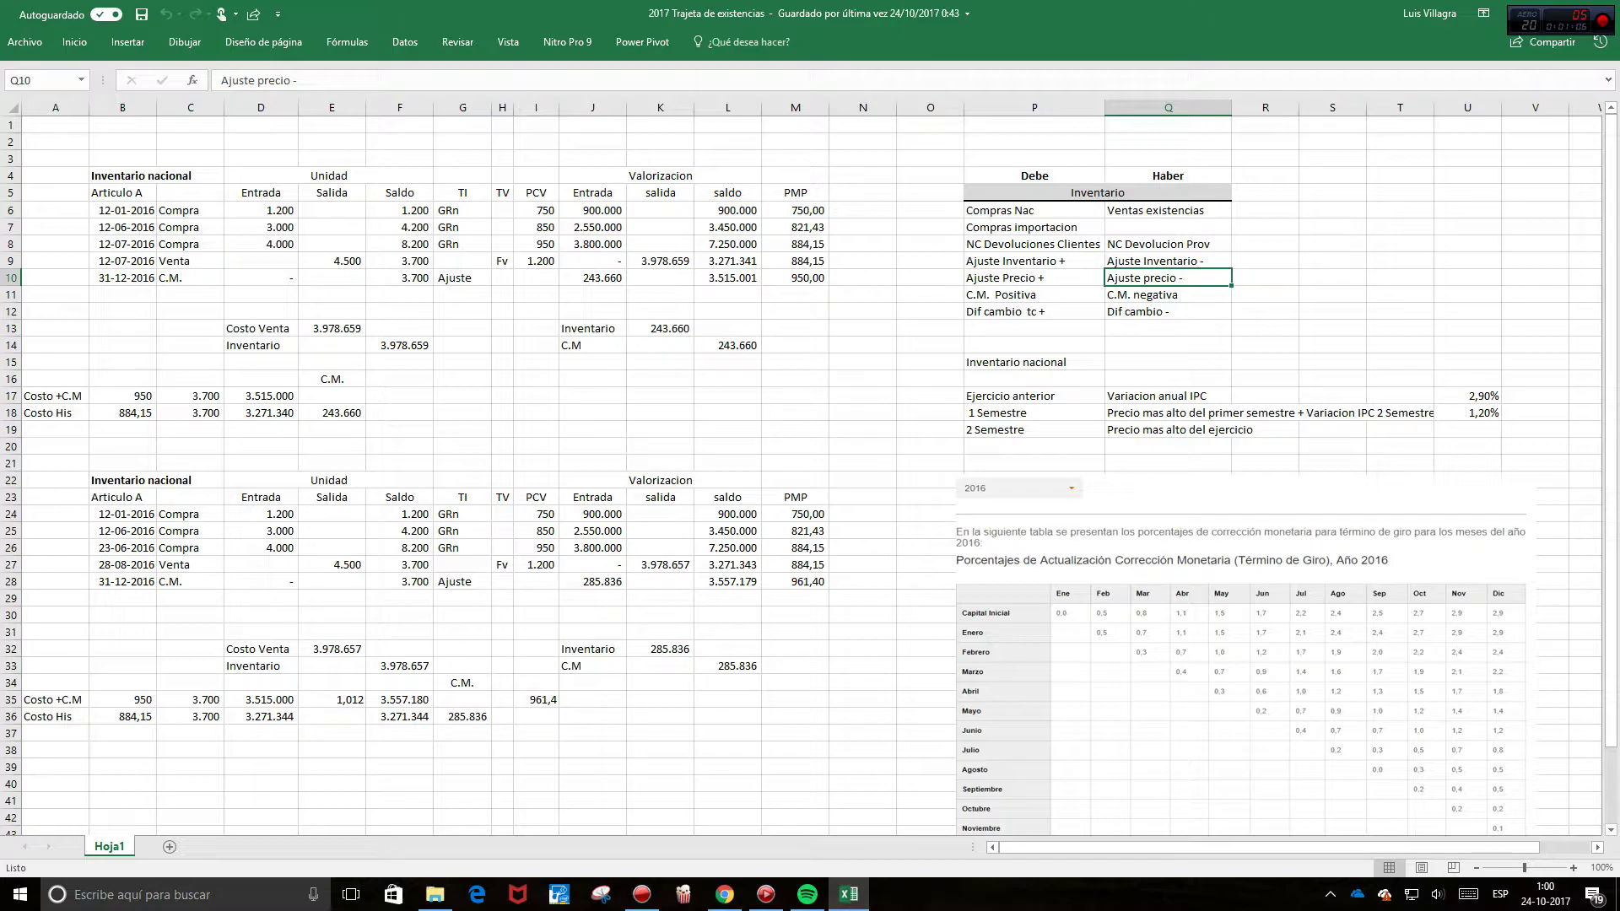
left_click(1034, 296)
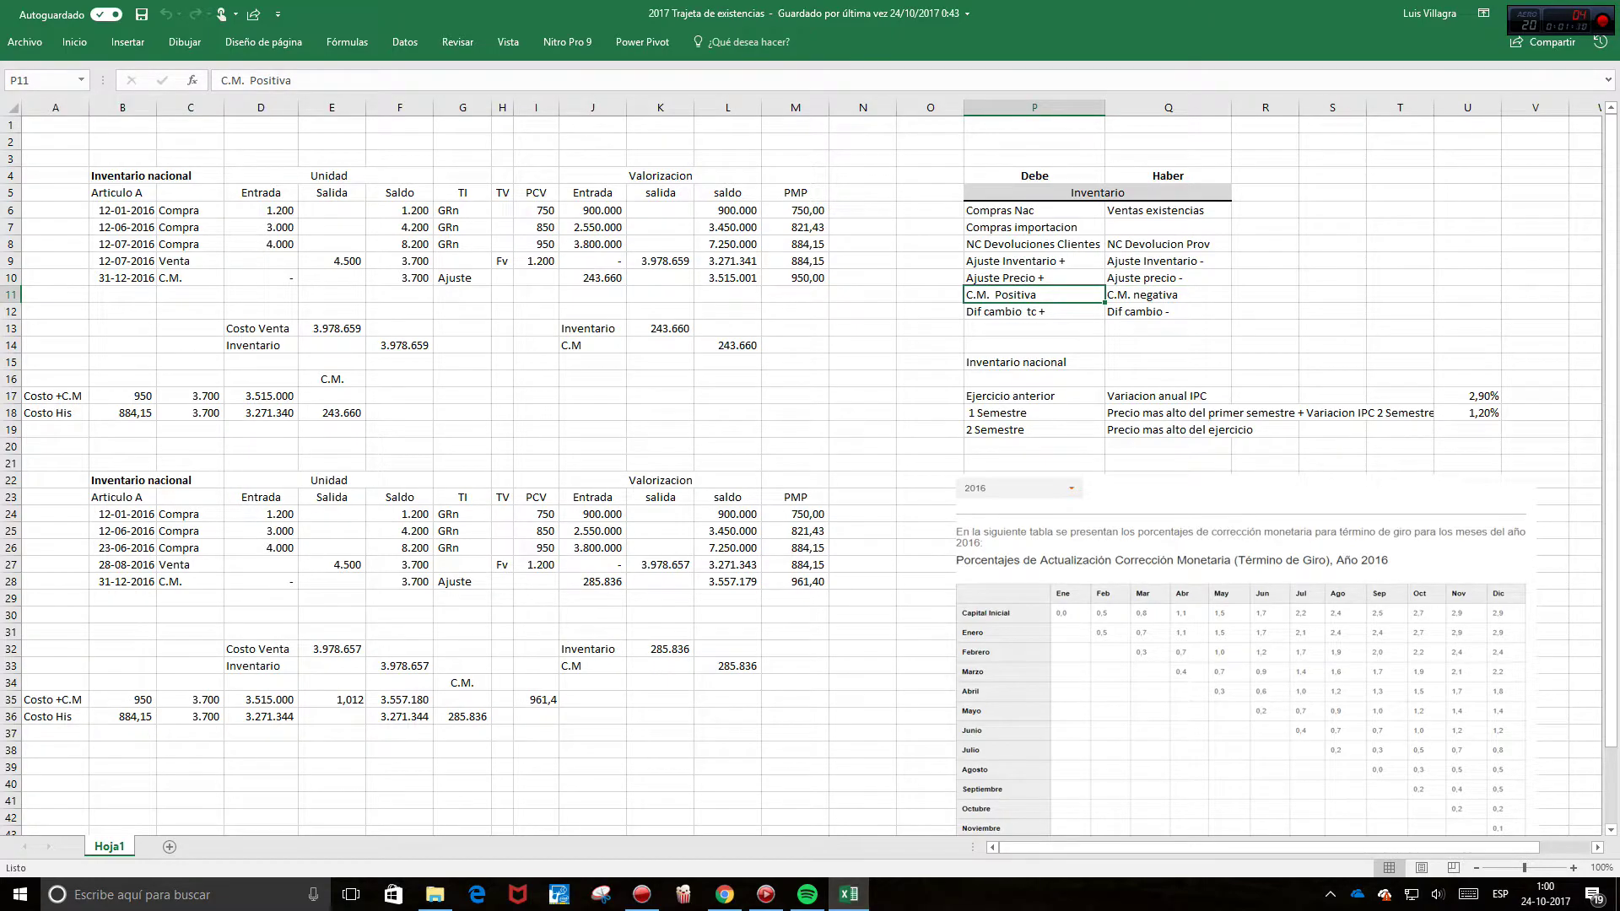
left_click(1167, 295)
left_click(1034, 312)
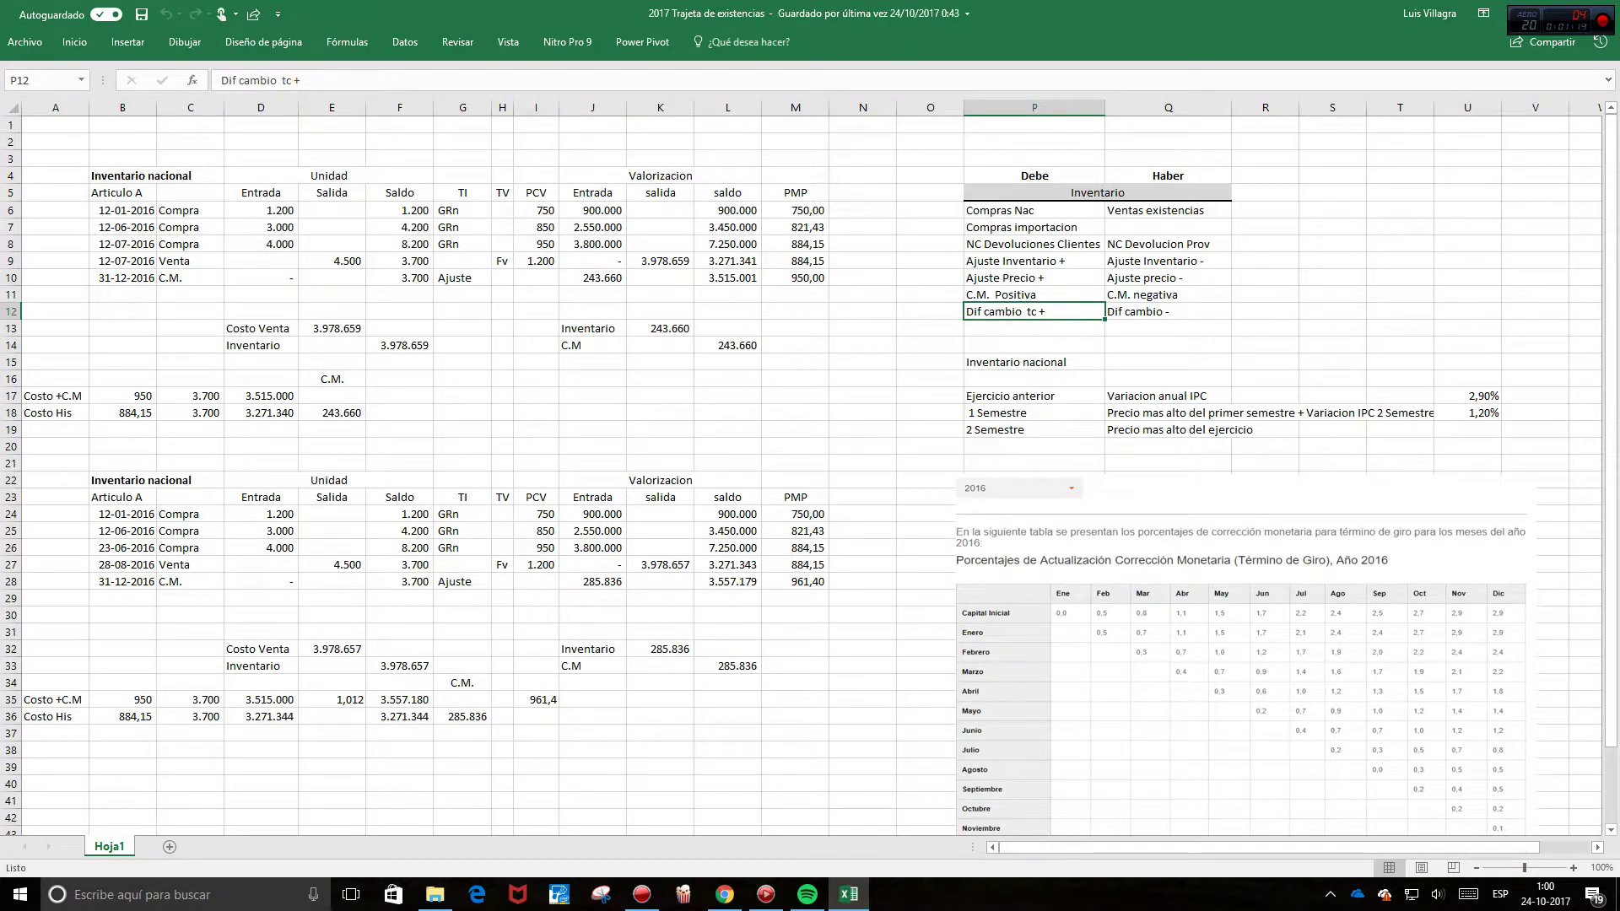
left_click(1167, 312)
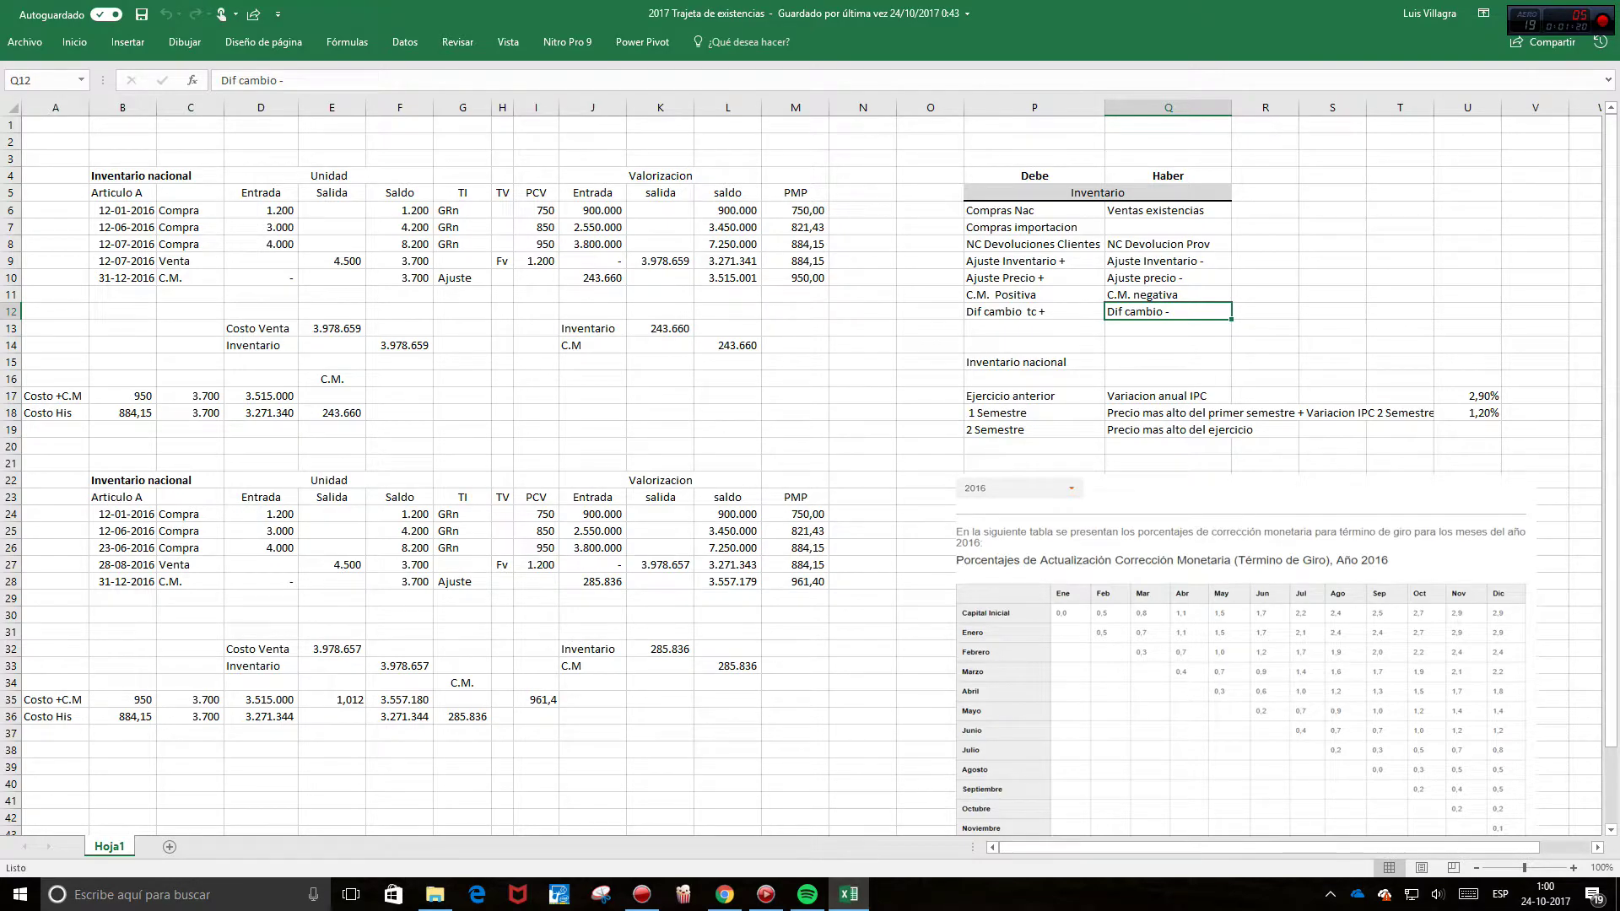
Step: Enter the label C.M. in cell Q15, beside the Inventario nacional heading
left_click(1034, 363)
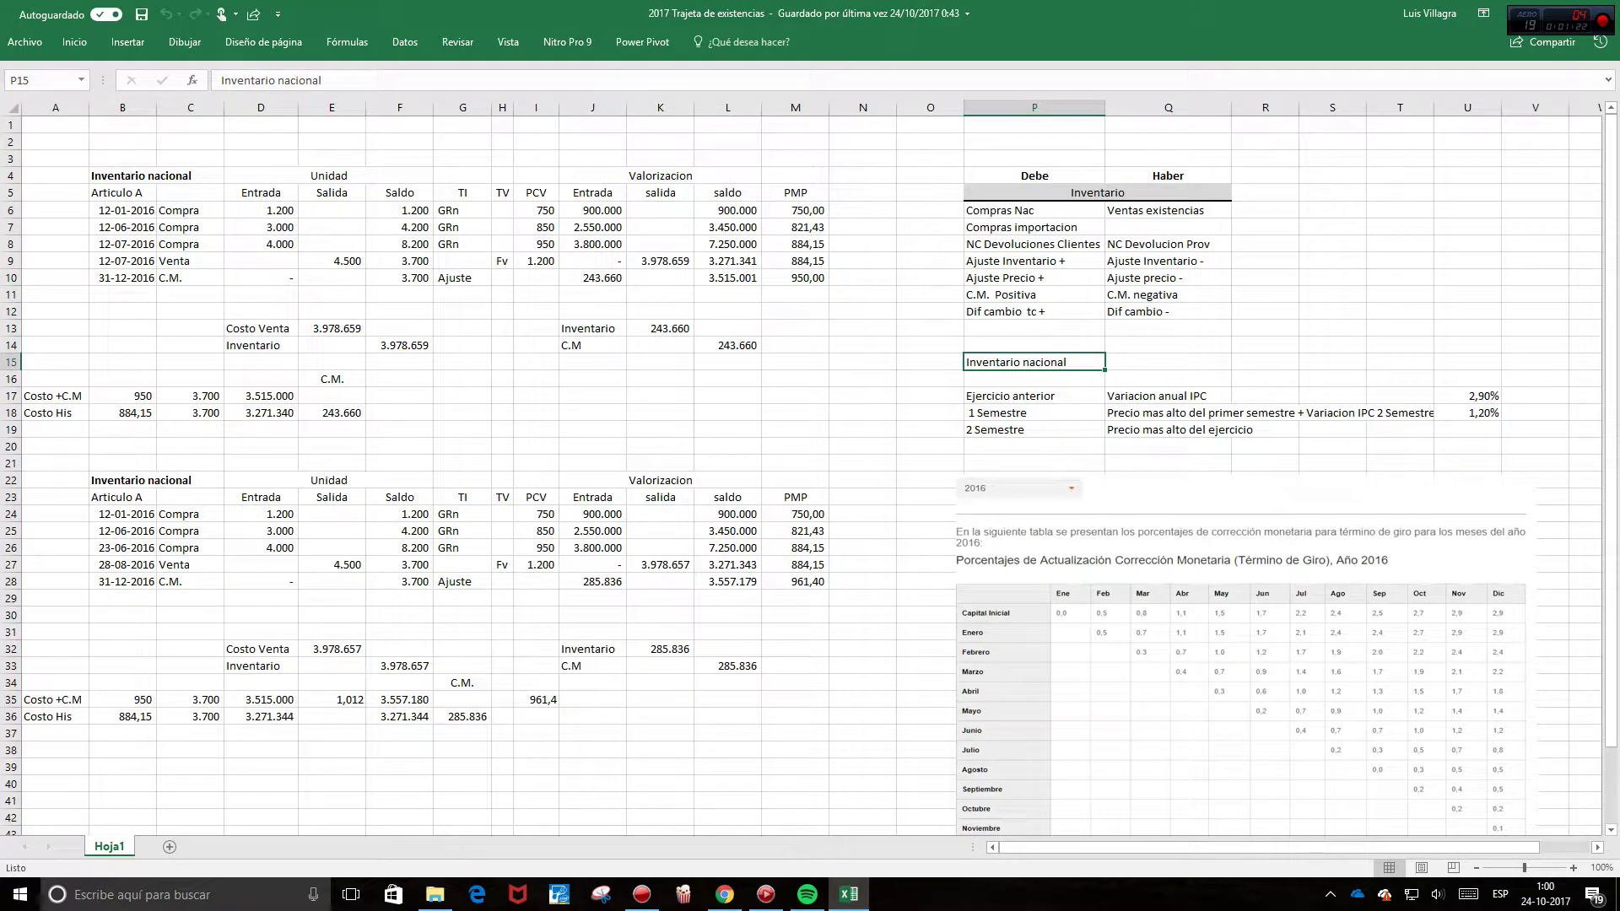
left_click(1168, 346)
left_click(1167, 362)
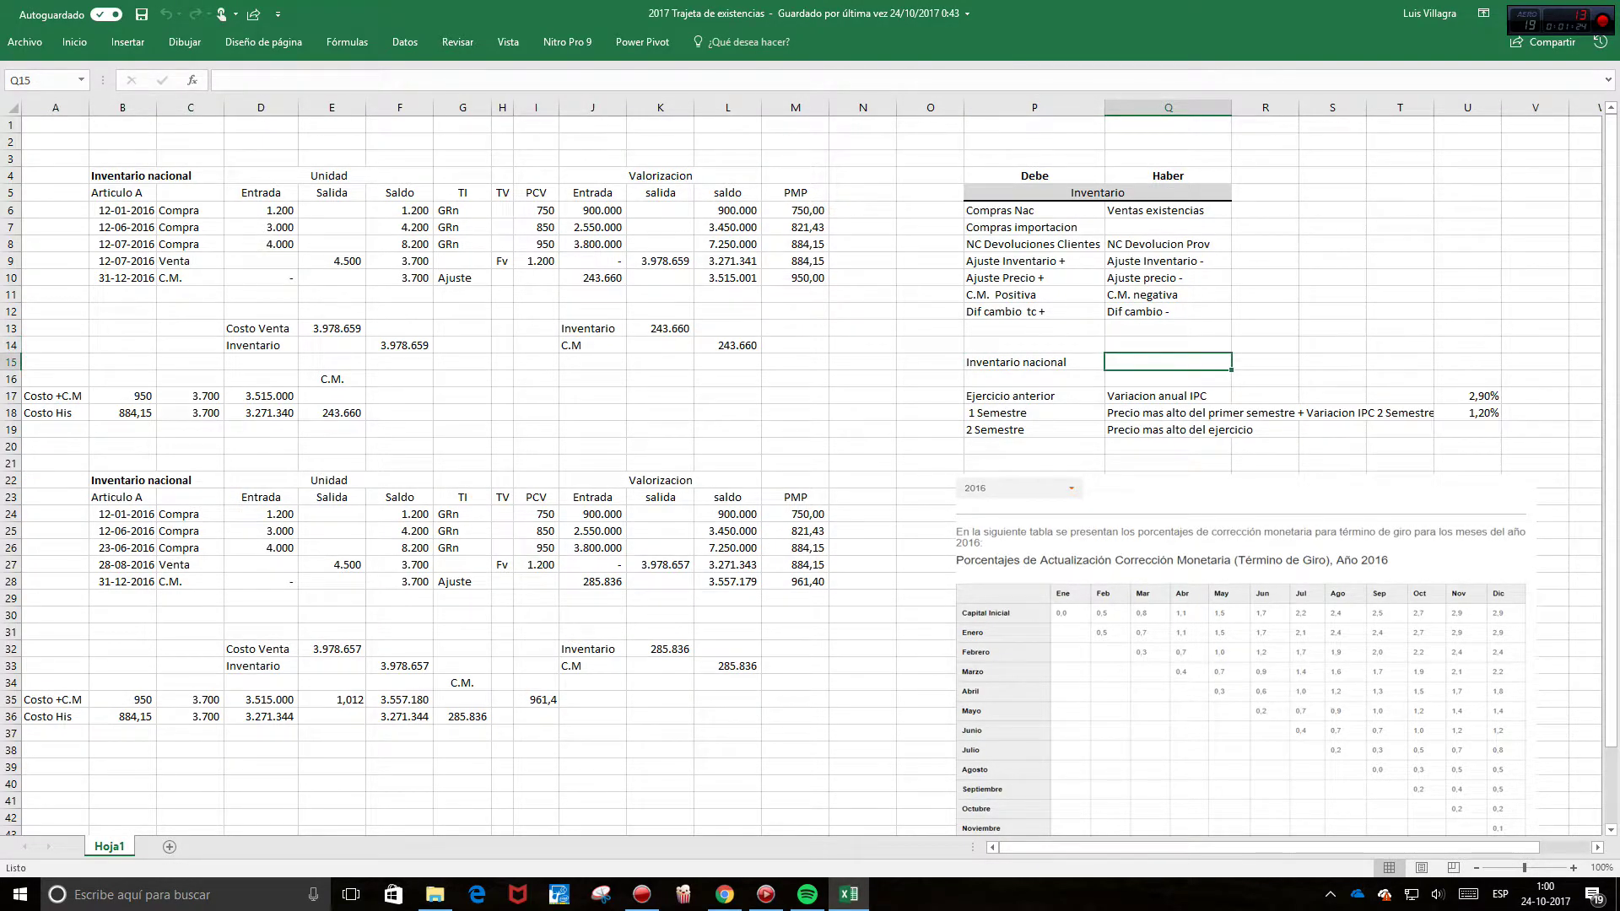
type("C.M.")
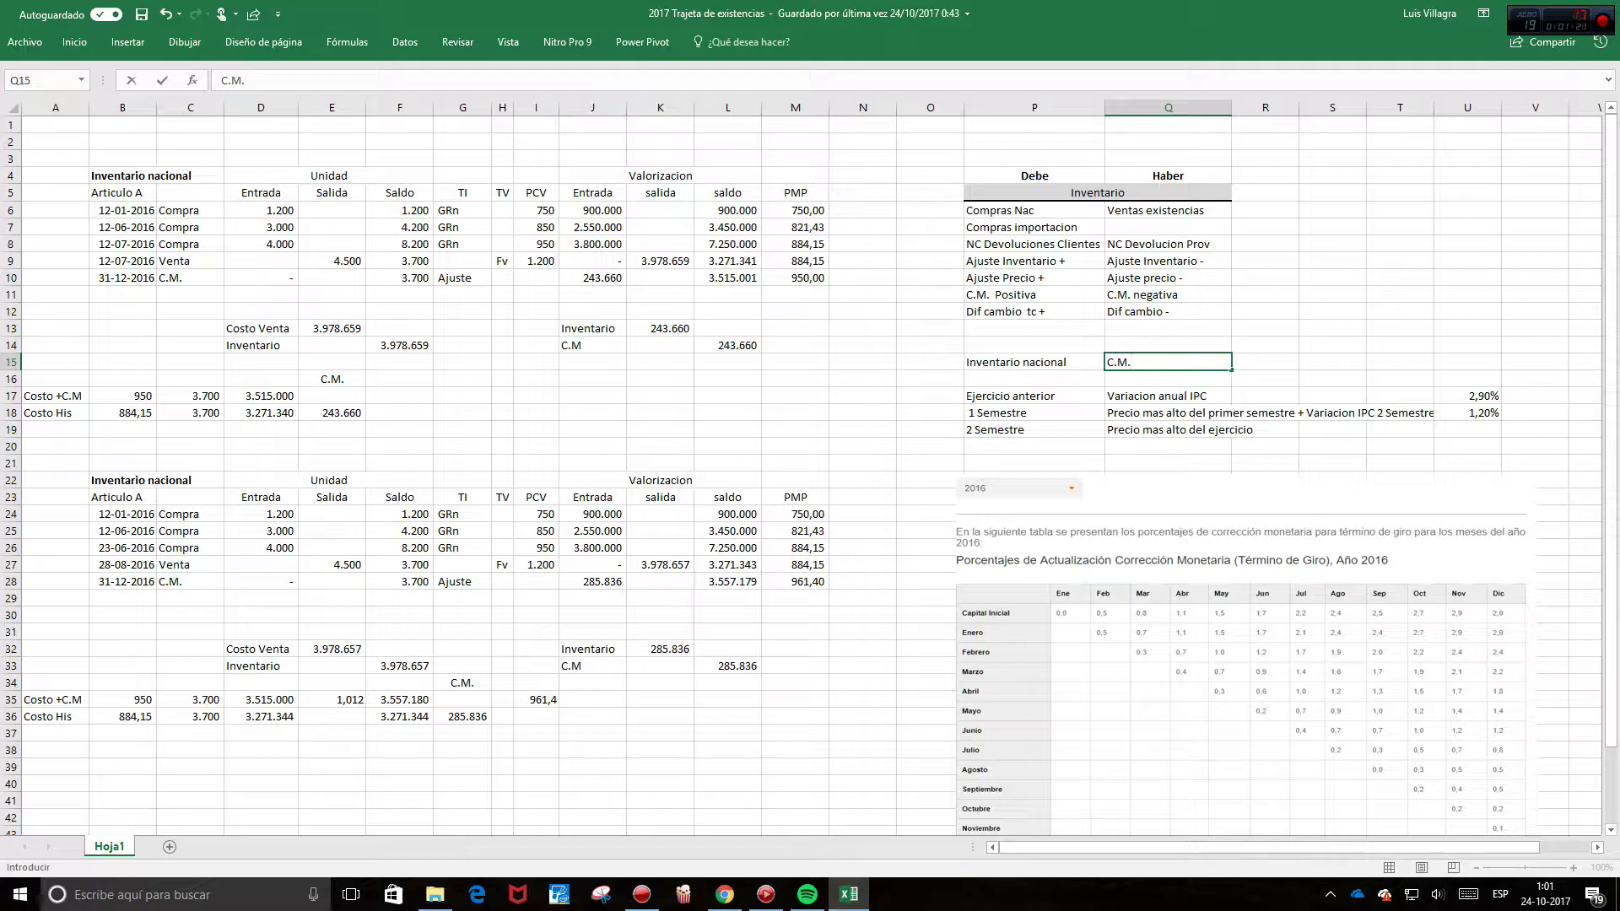
key("Return")
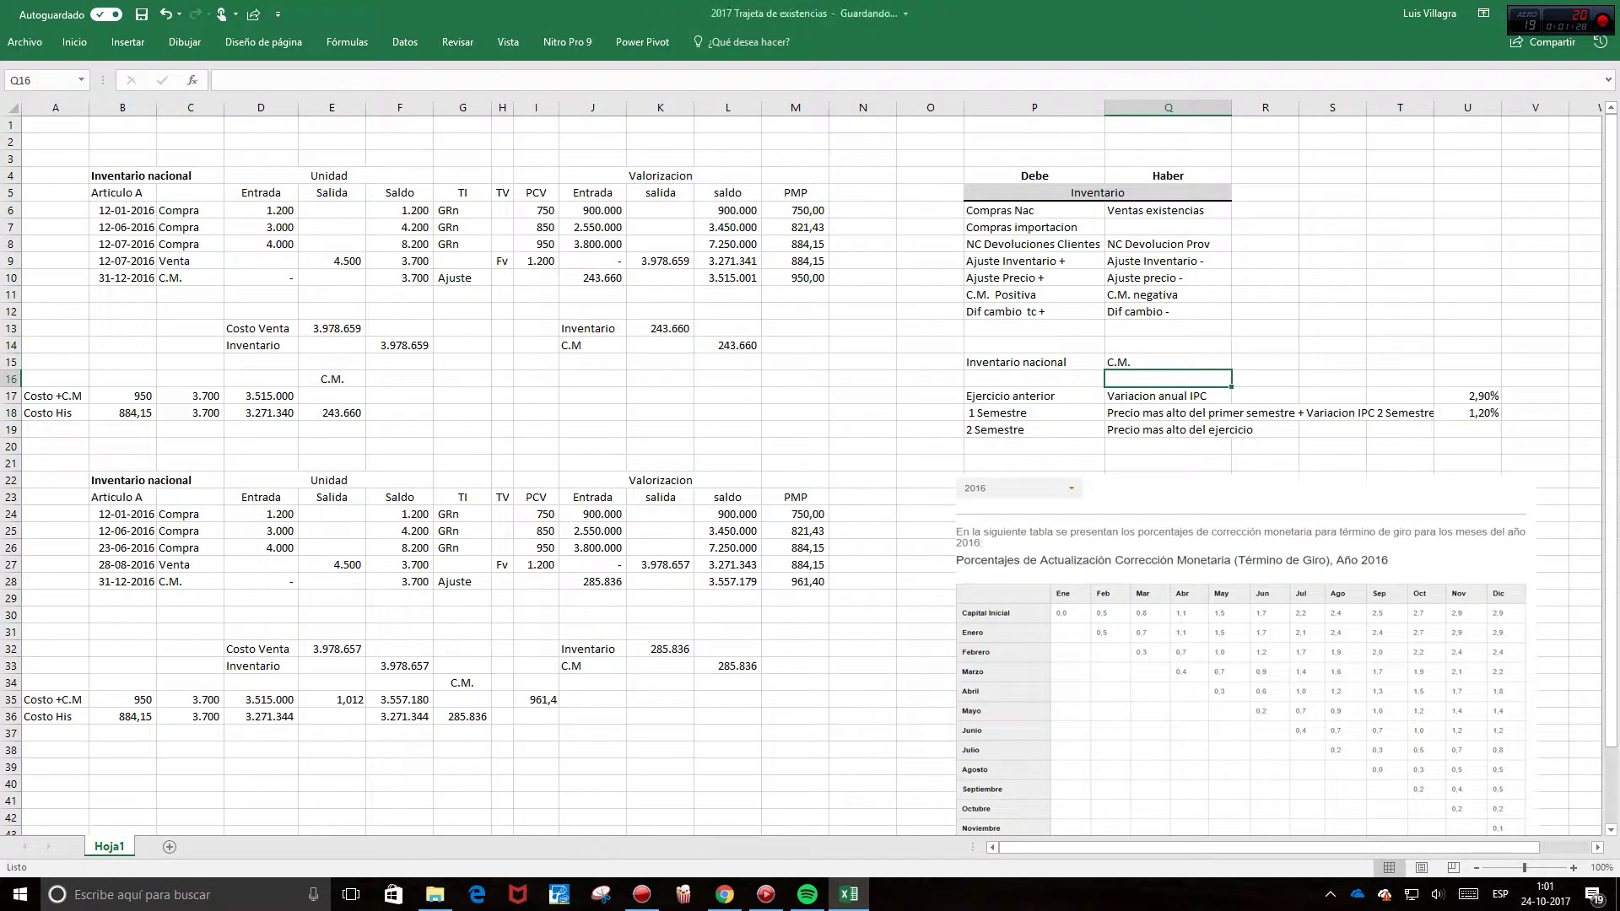
Step: Examine the C.M. rules for Ejercicio anterior and 1 Semestre, together with their IPC percentages in column U
left_click(1034, 396)
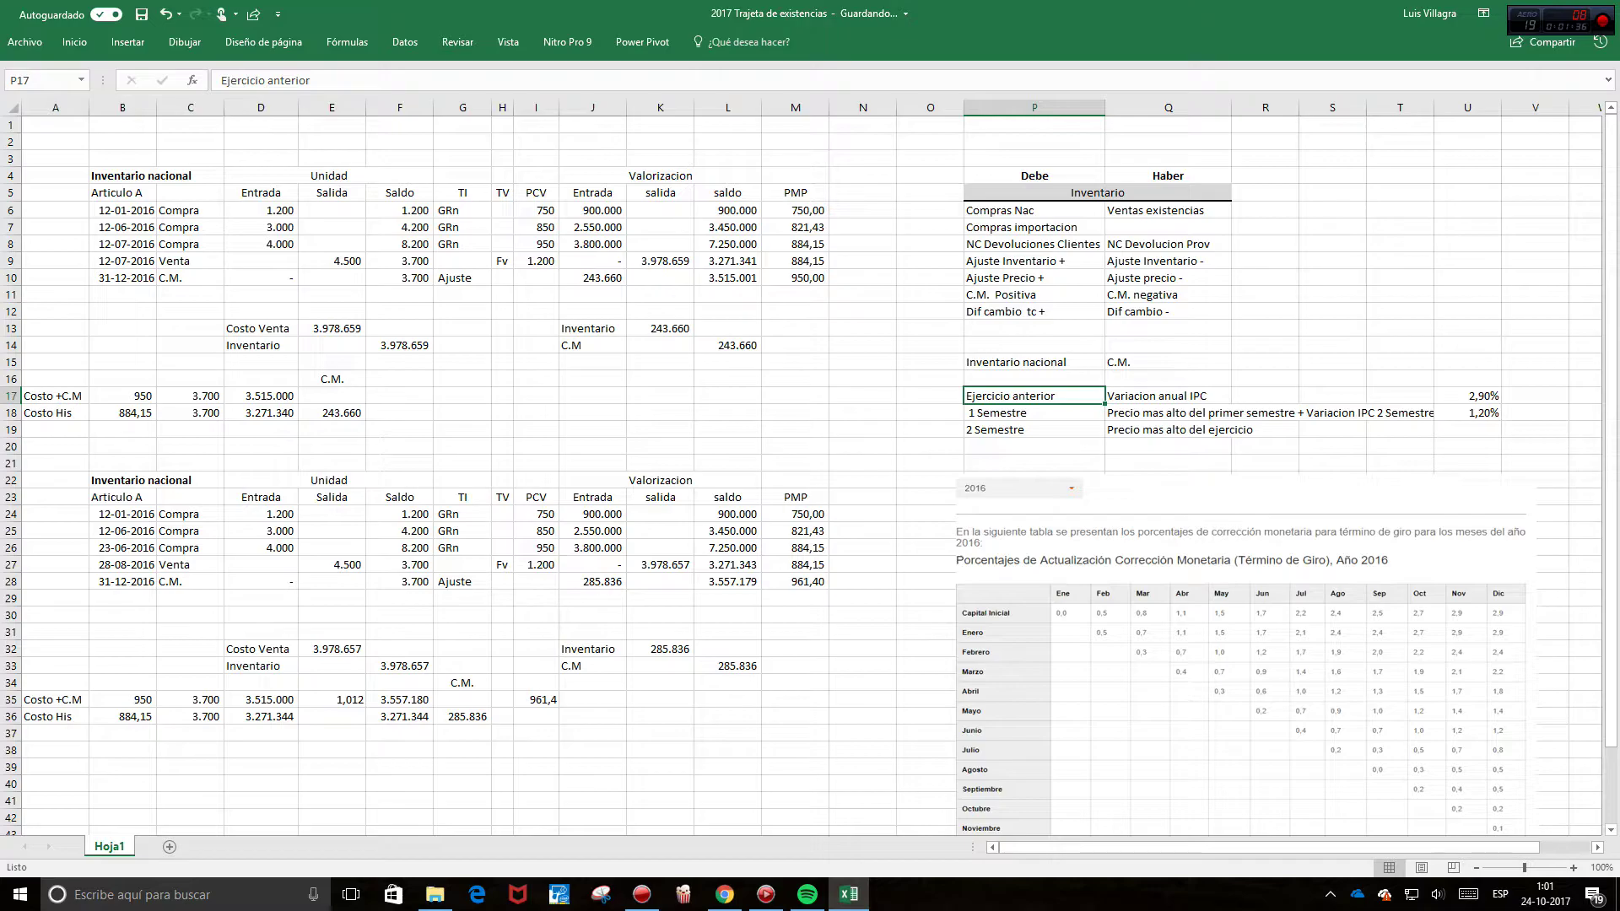
left_click(1034, 412)
left_click(1034, 429)
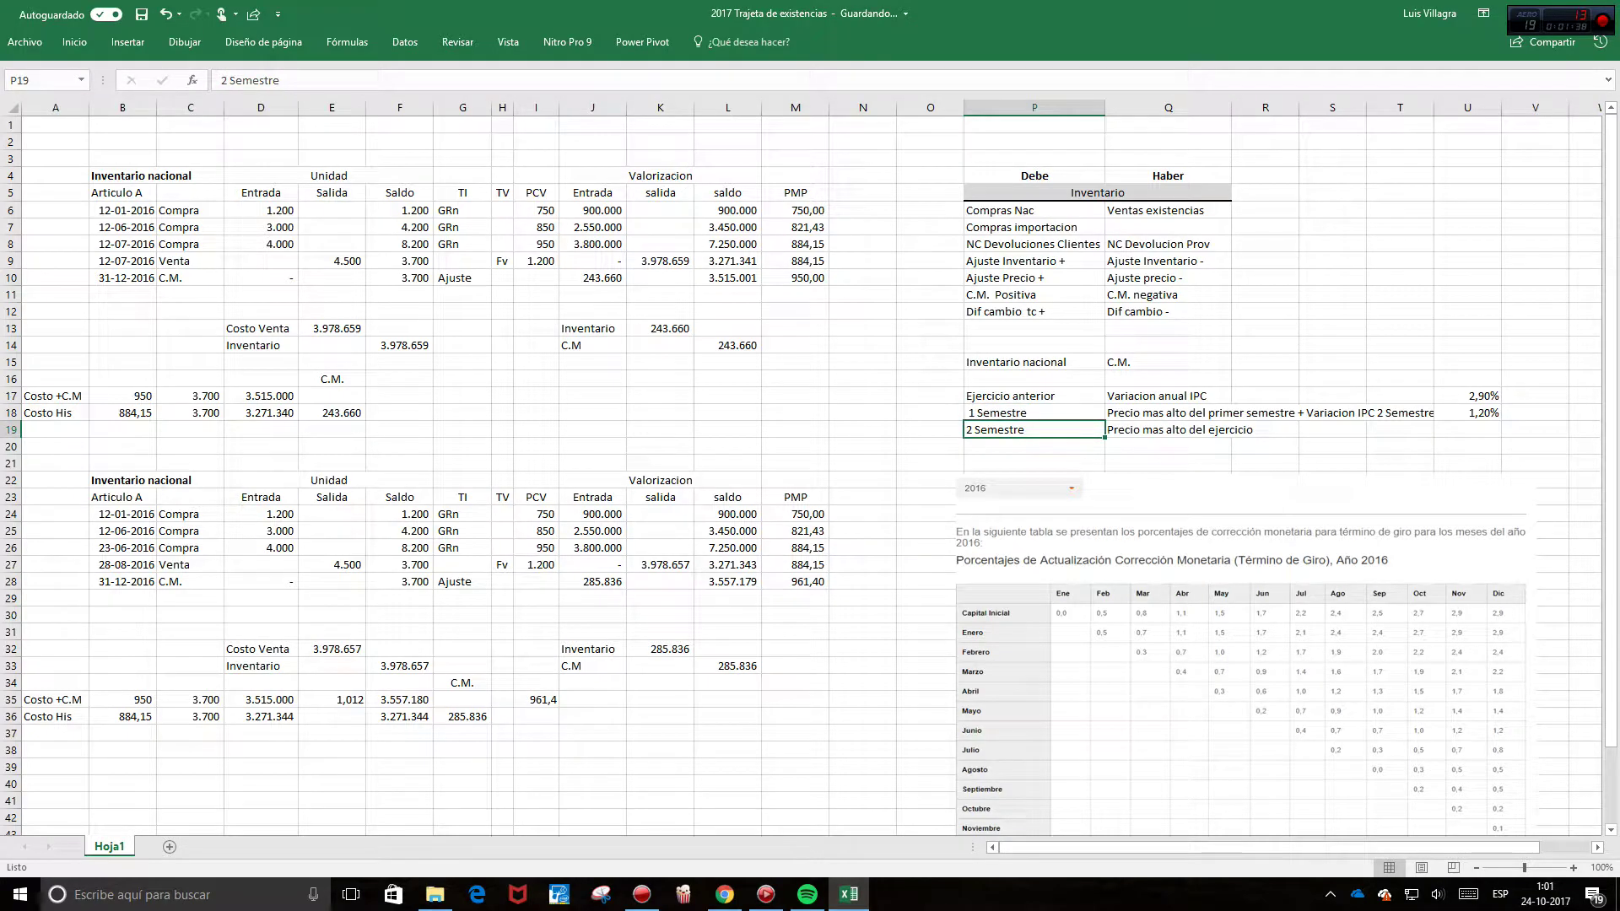
left_click(1034, 396)
left_click(1168, 395)
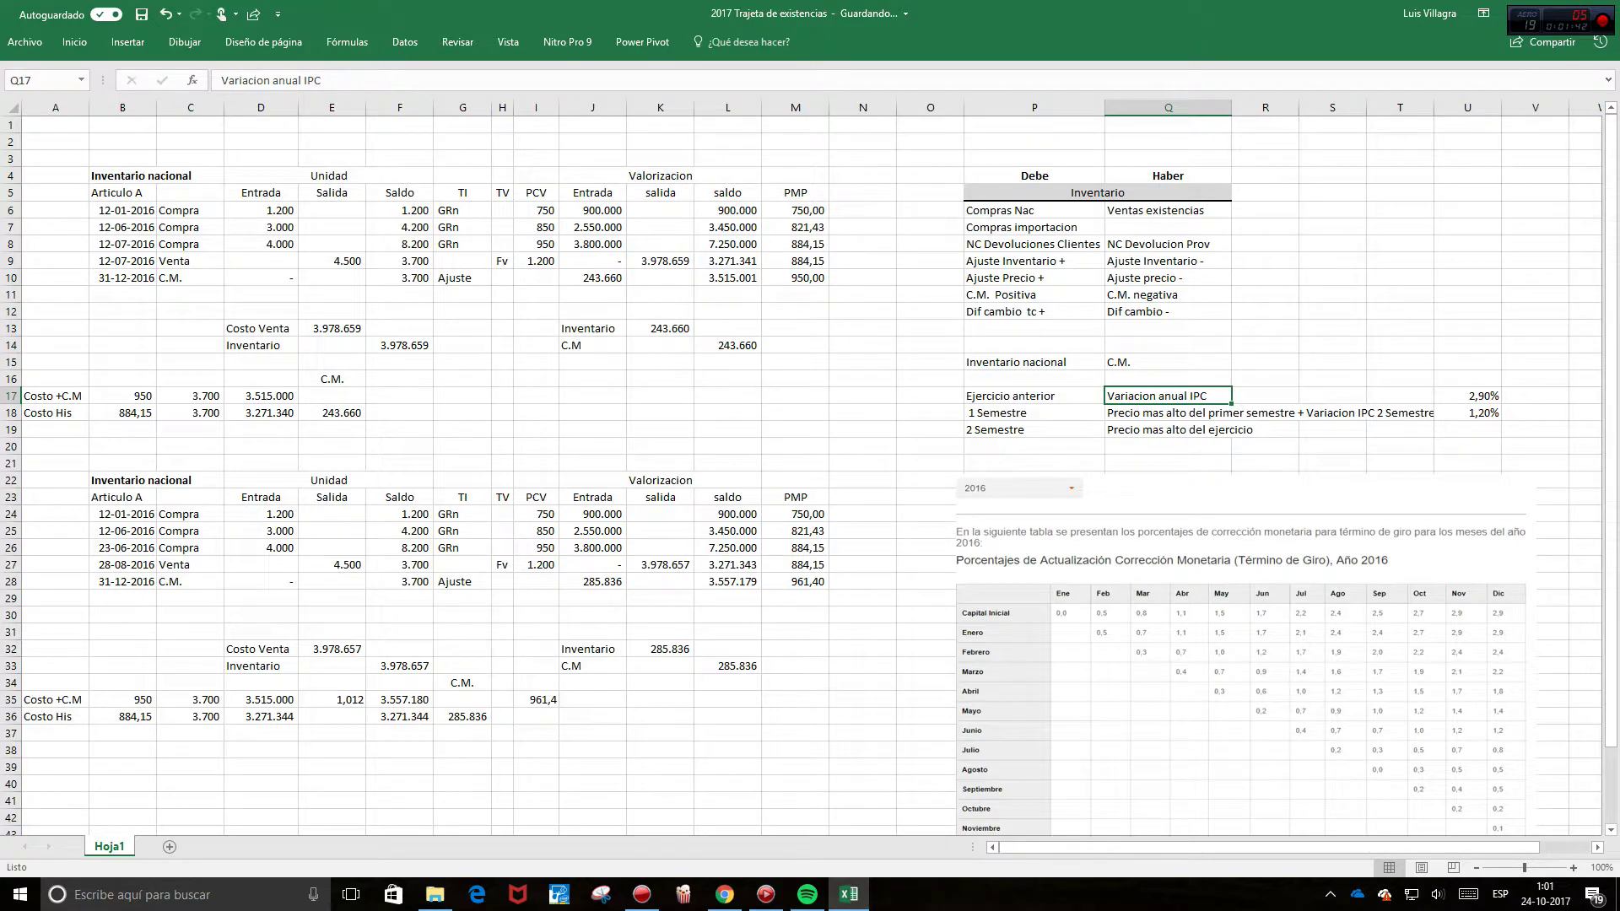
left_click(1535, 395)
left_click(1467, 396)
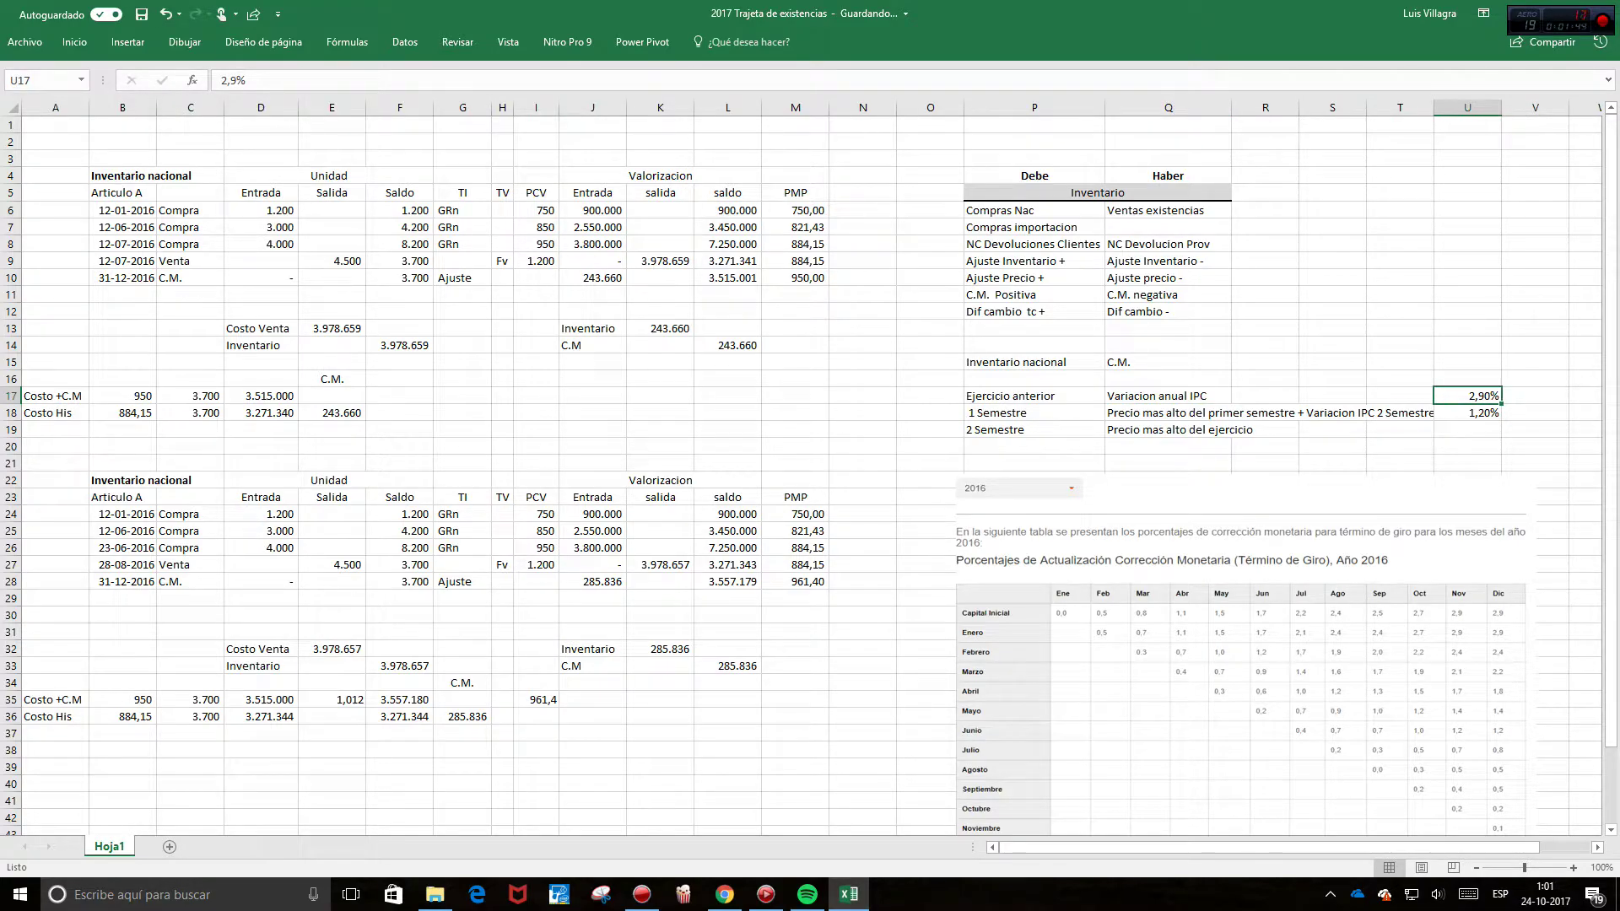
left_click(1034, 413)
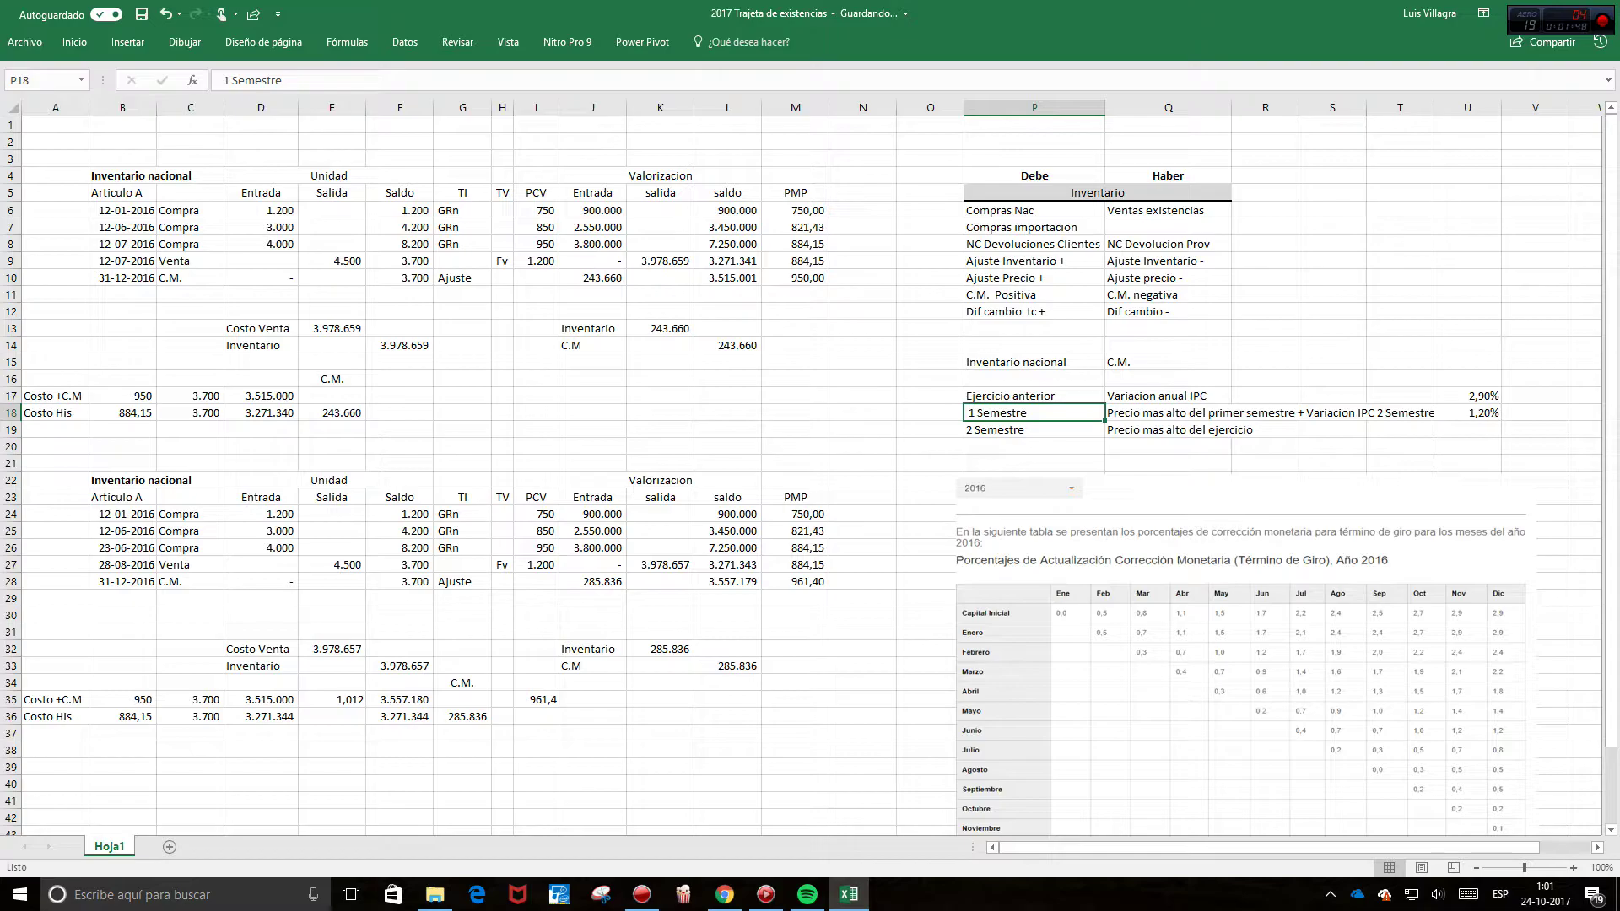
left_click(1168, 429)
left_click(1169, 395)
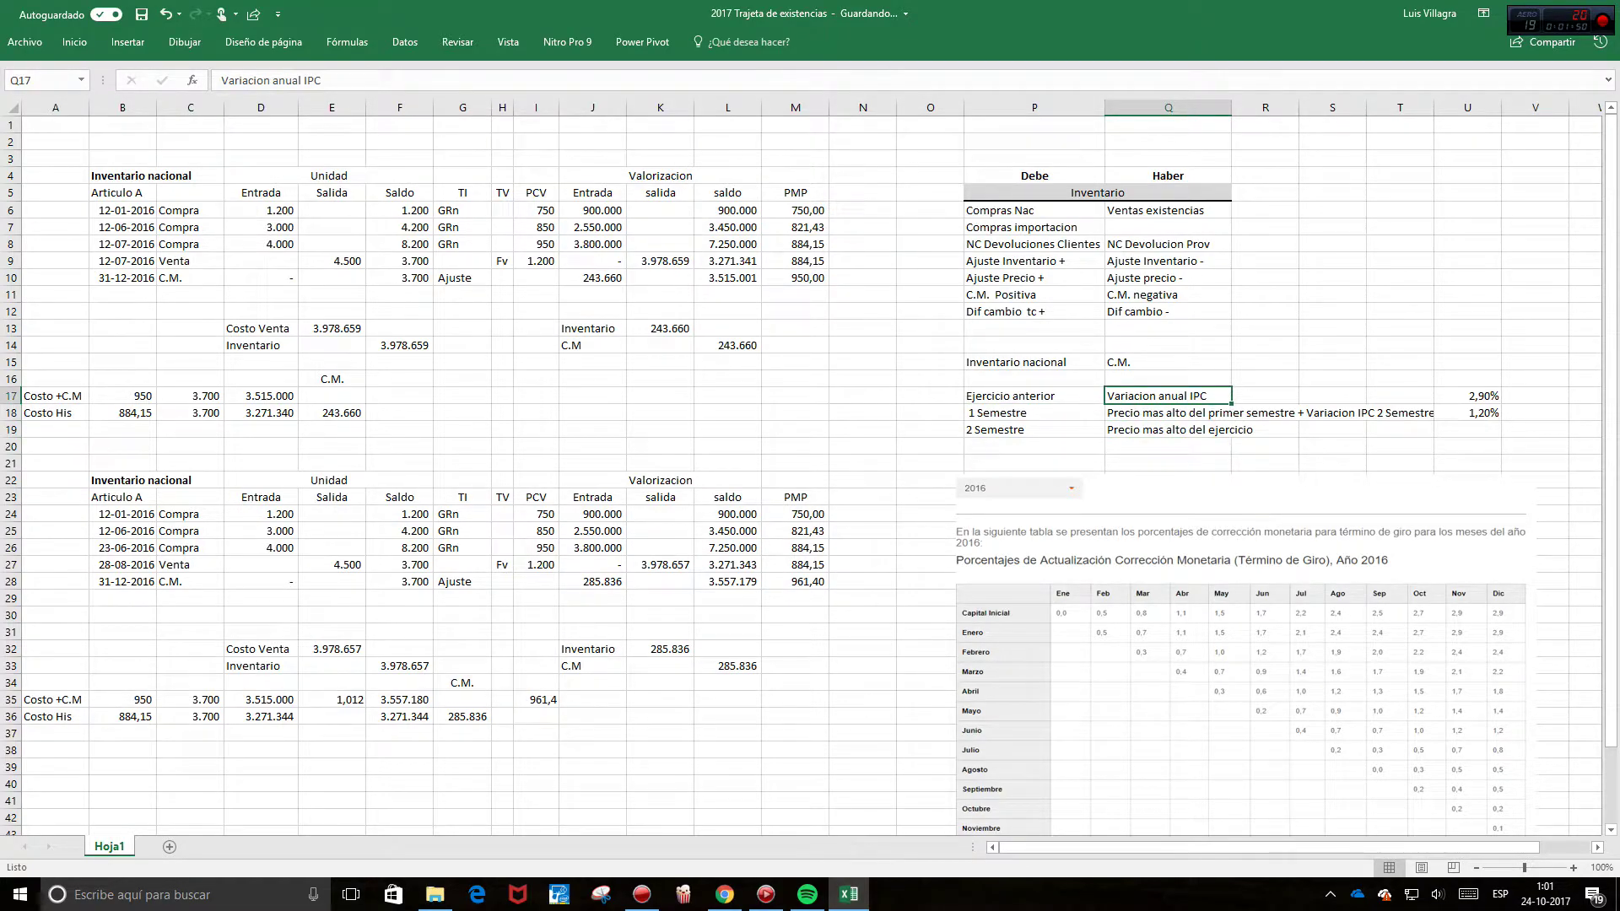
left_click(1332, 395)
left_click(1332, 412)
left_click_drag(1467, 413, 1467, 395)
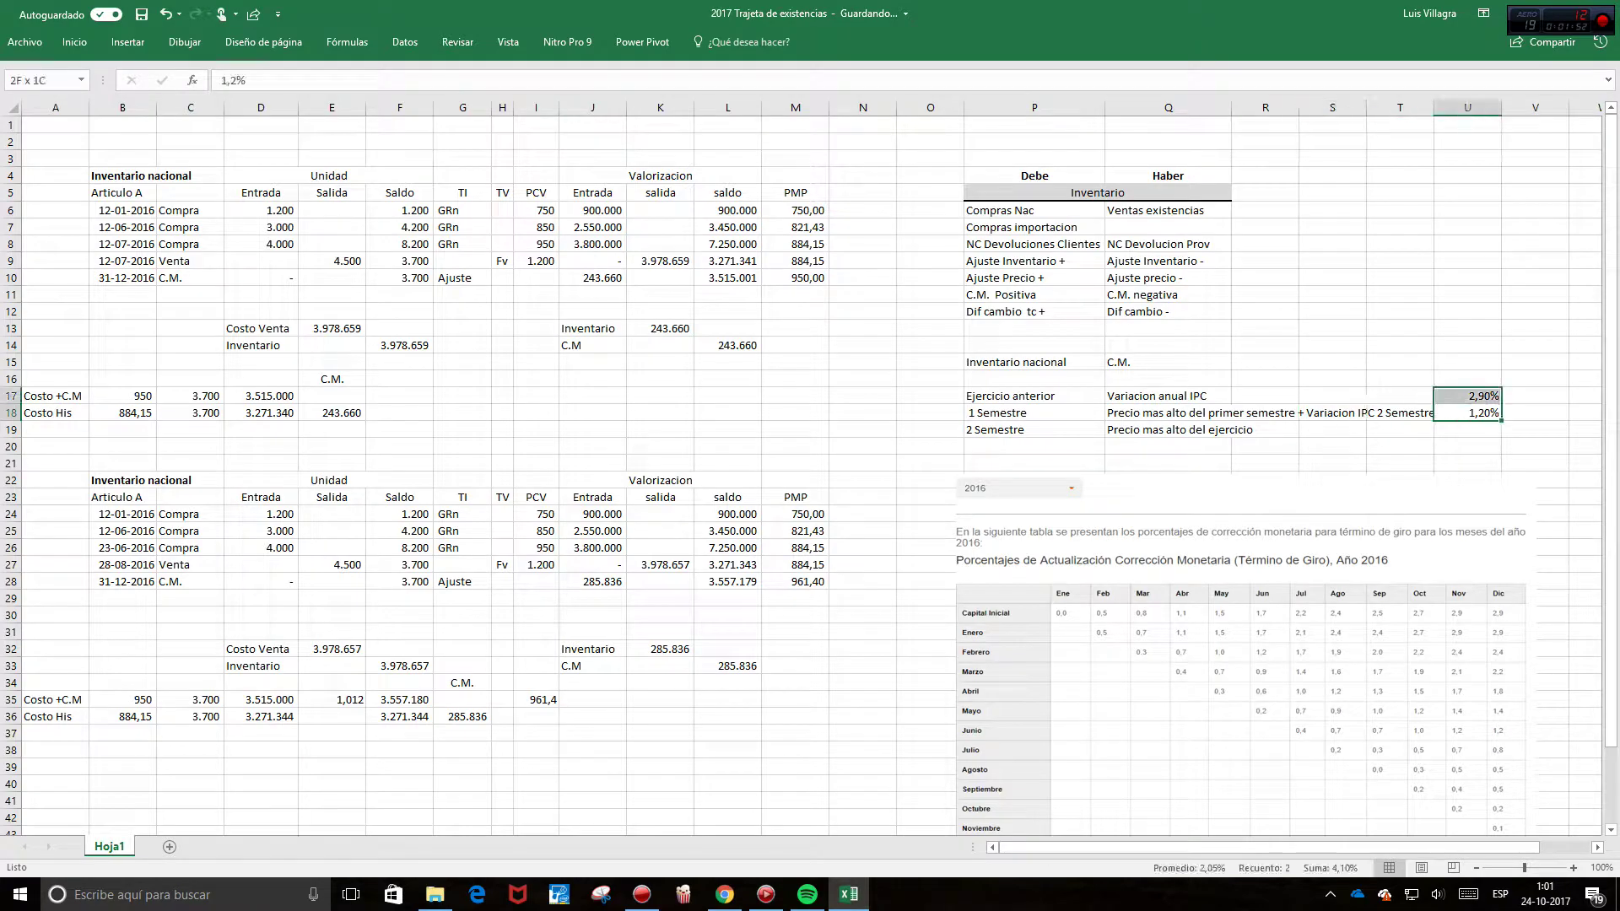
Step: Review the 2 Semestre replacement-price rule and compare it with the Ejercicio anterior and 1 Semestre categories
left_click(1034, 430)
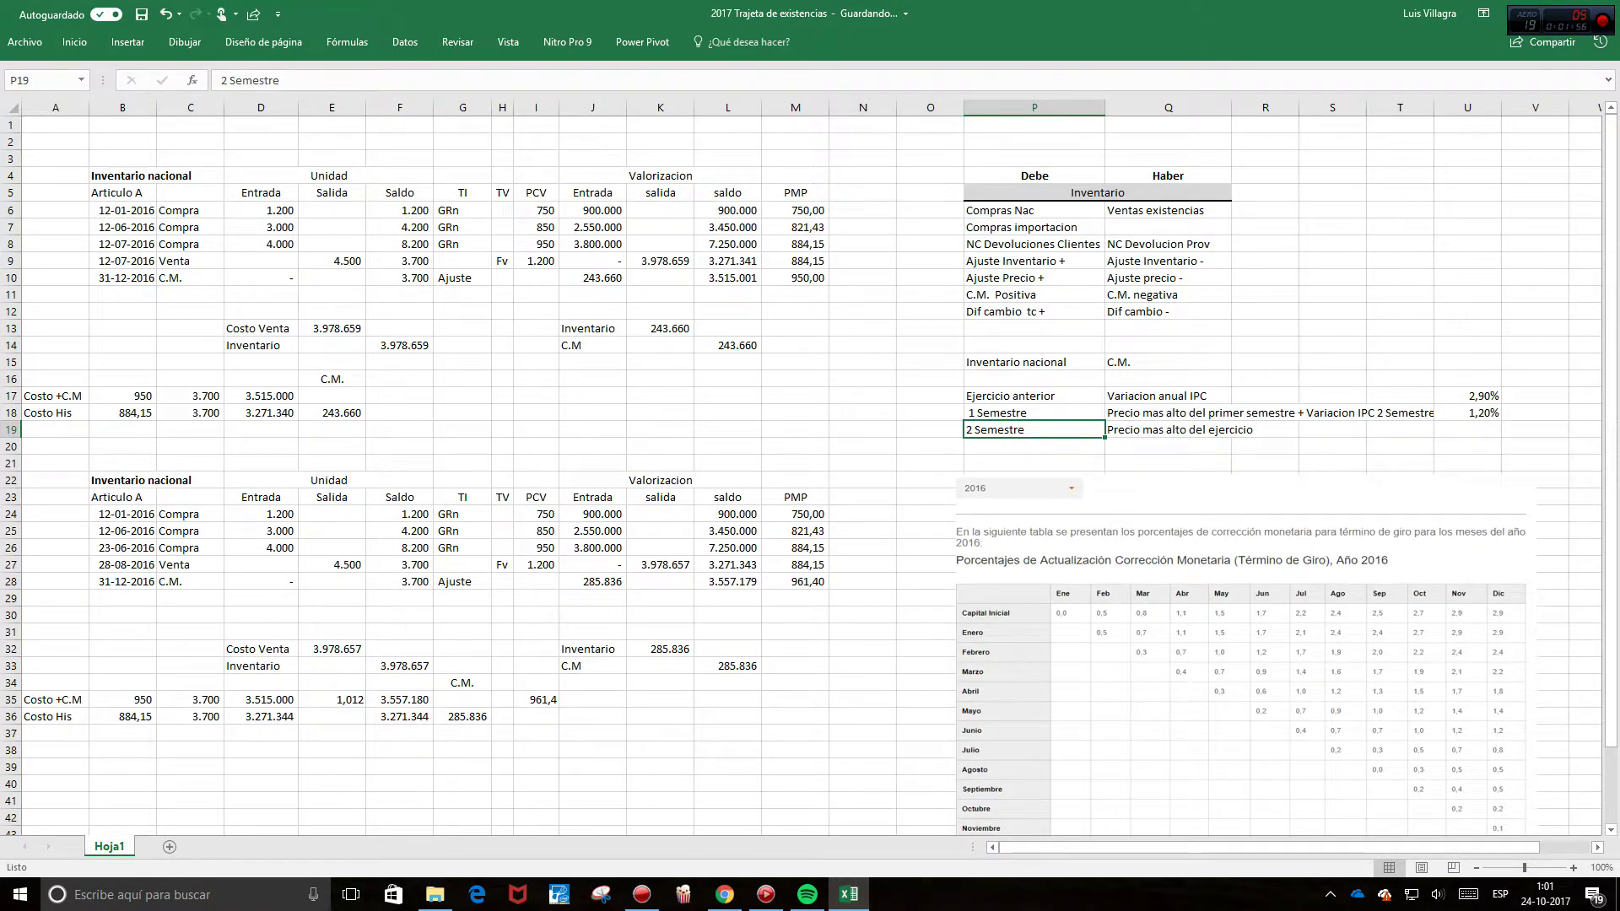
left_click(1231, 430)
left_click(1467, 412)
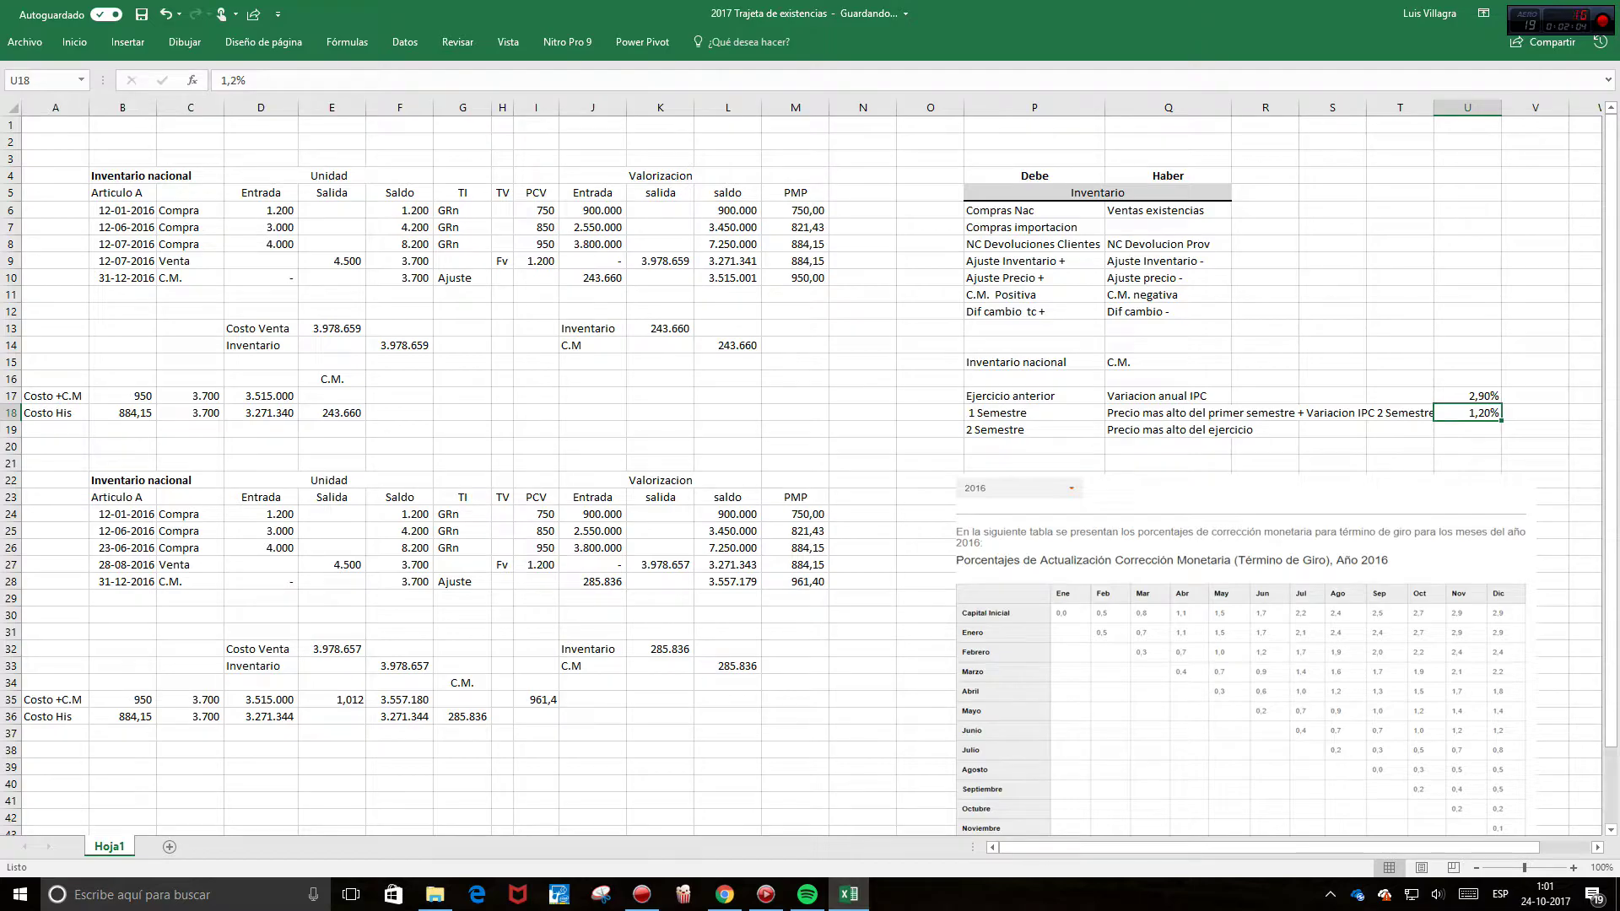
left_click(1034, 396)
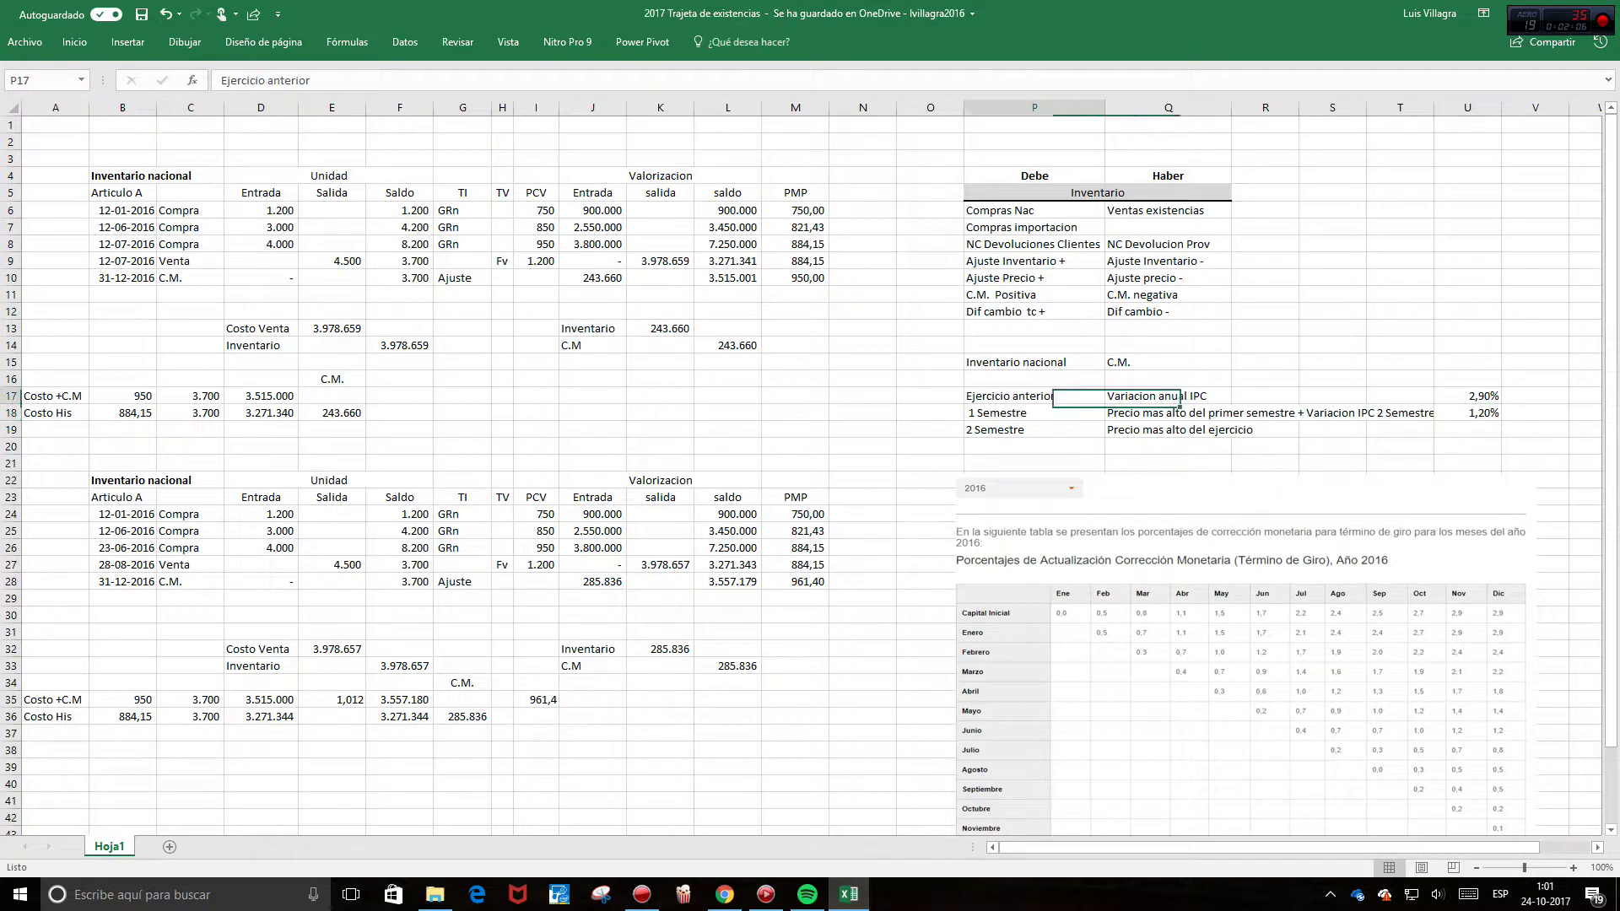
left_click(1034, 412)
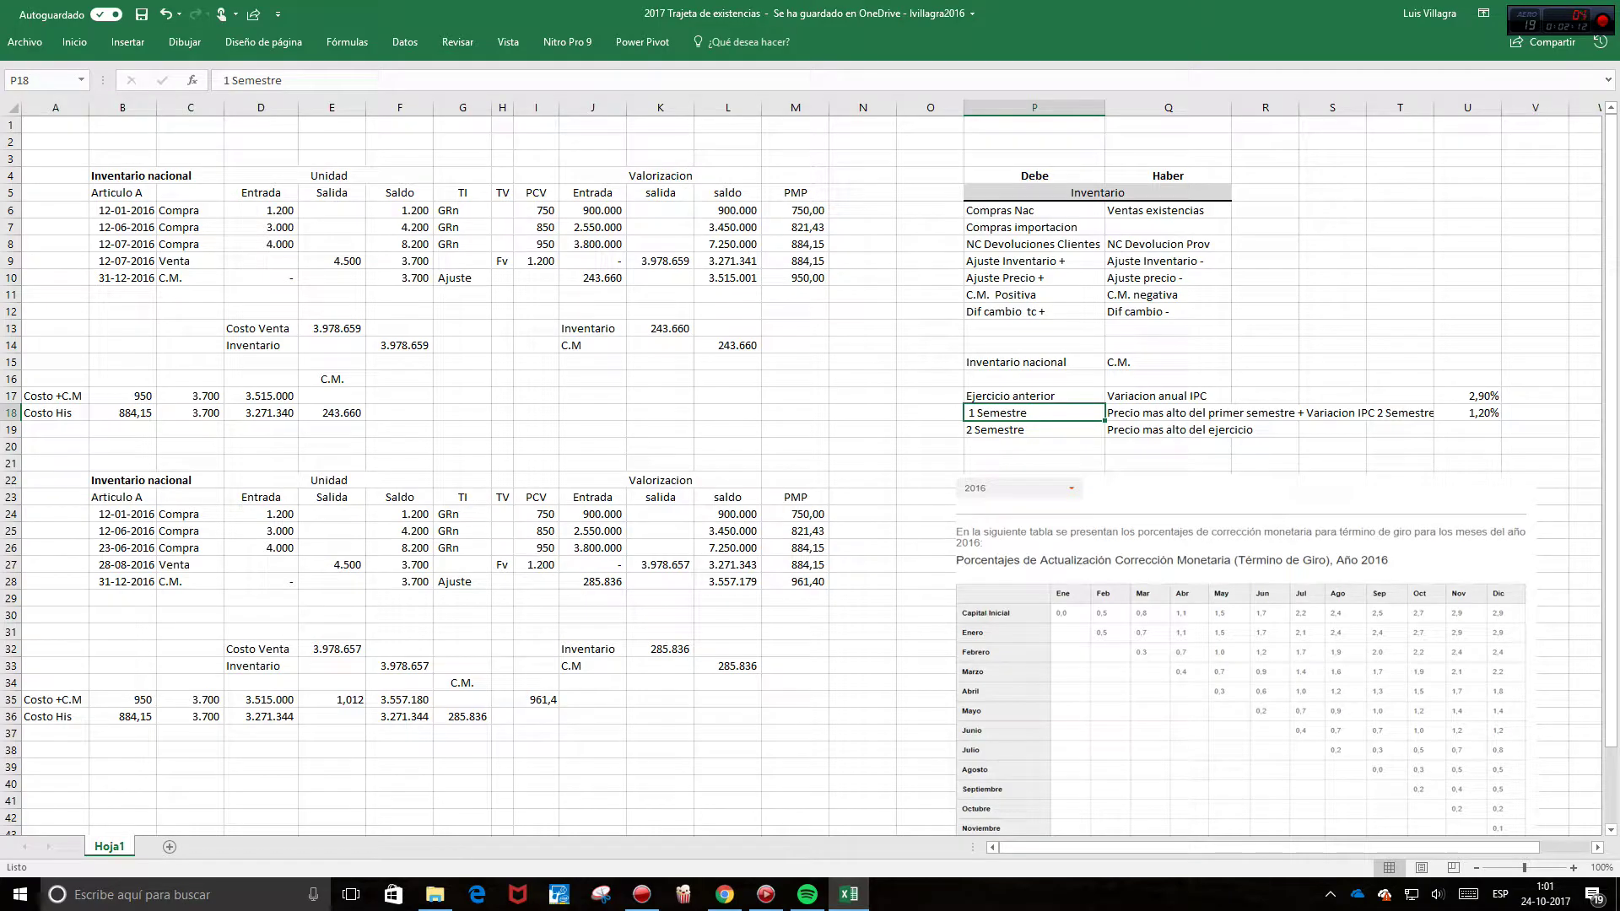
left_click(1034, 396)
left_click(1035, 412)
left_click(1034, 430)
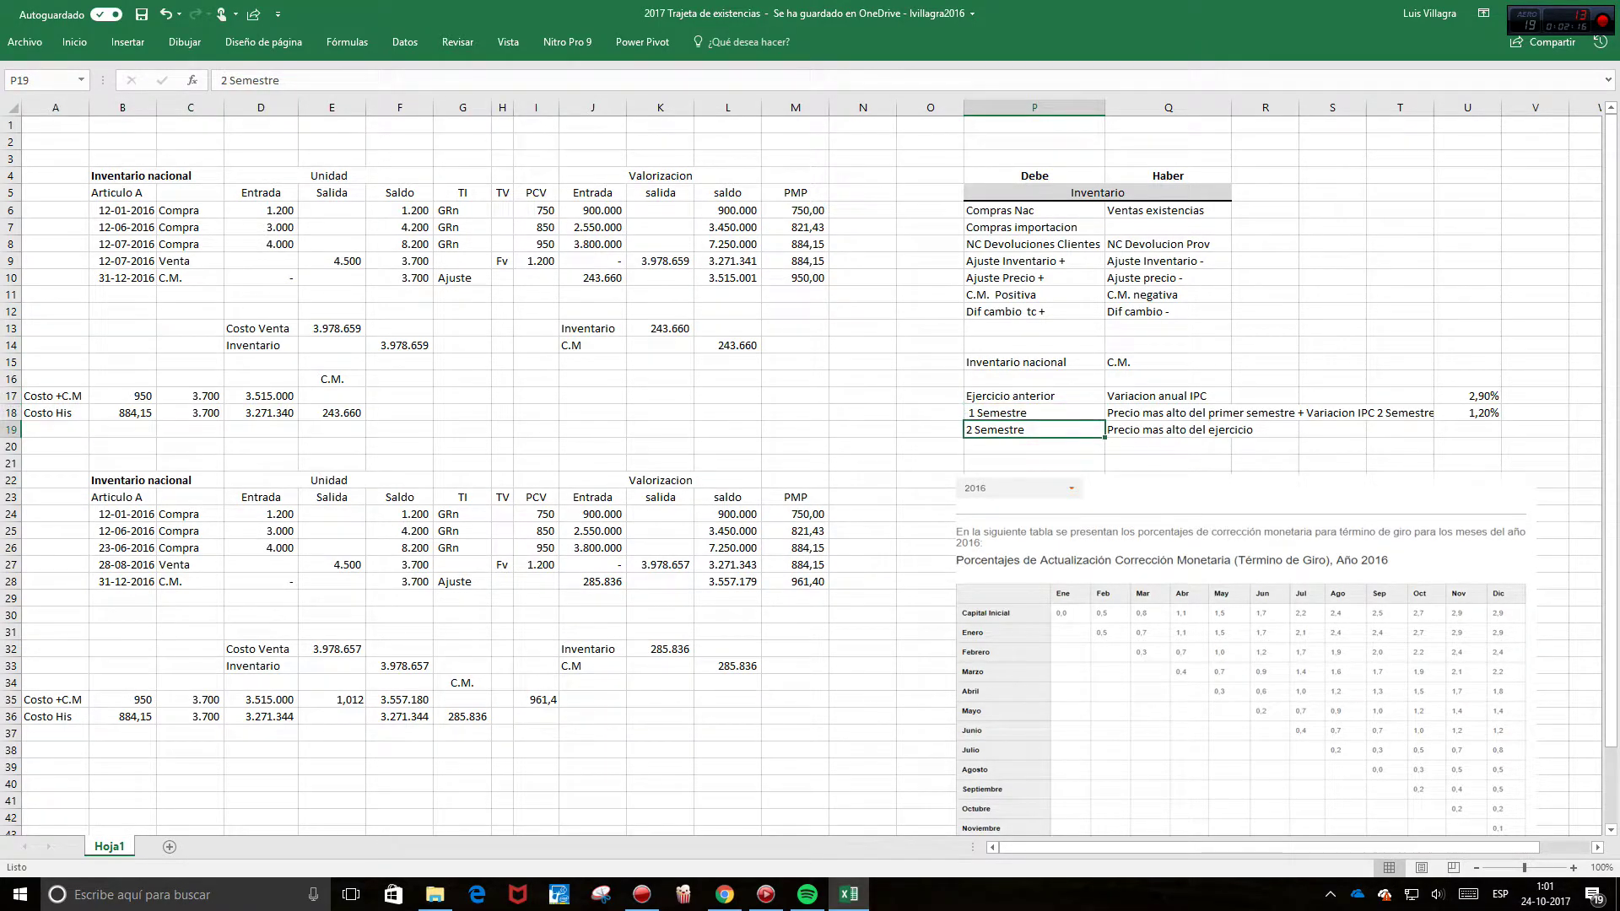
left_click(1167, 430)
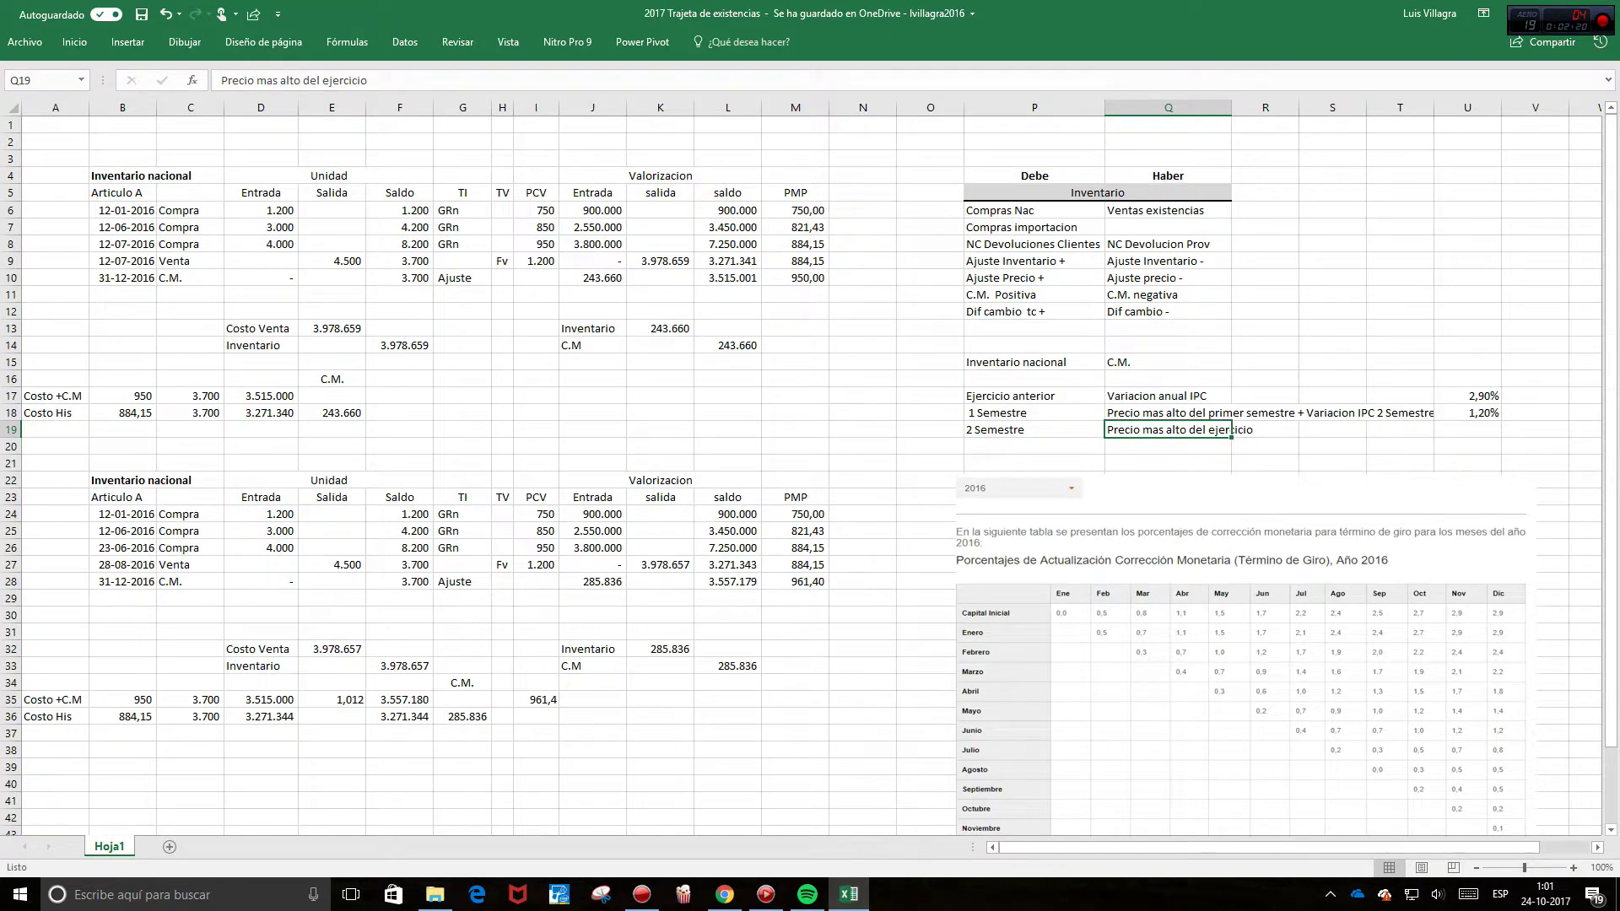
Step: Examine the first Articulo A stock card, including its Unidad section, the July sale and the 31-12-2016 C.M. row
left_click(122, 158)
key("Down")
key("Down")
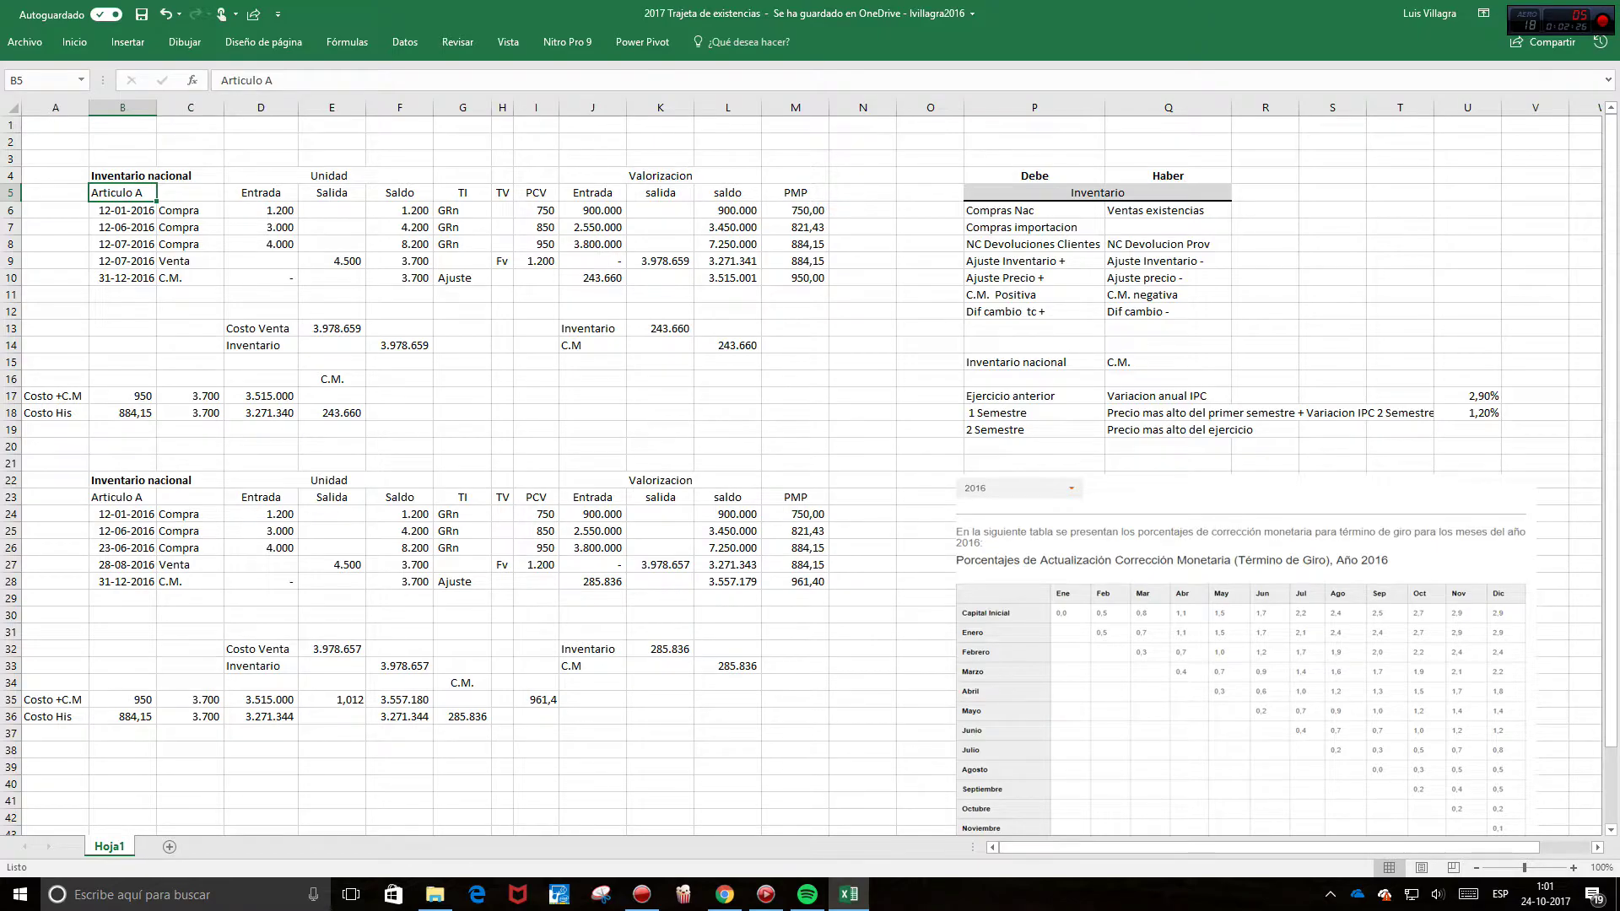
left_click(122, 261)
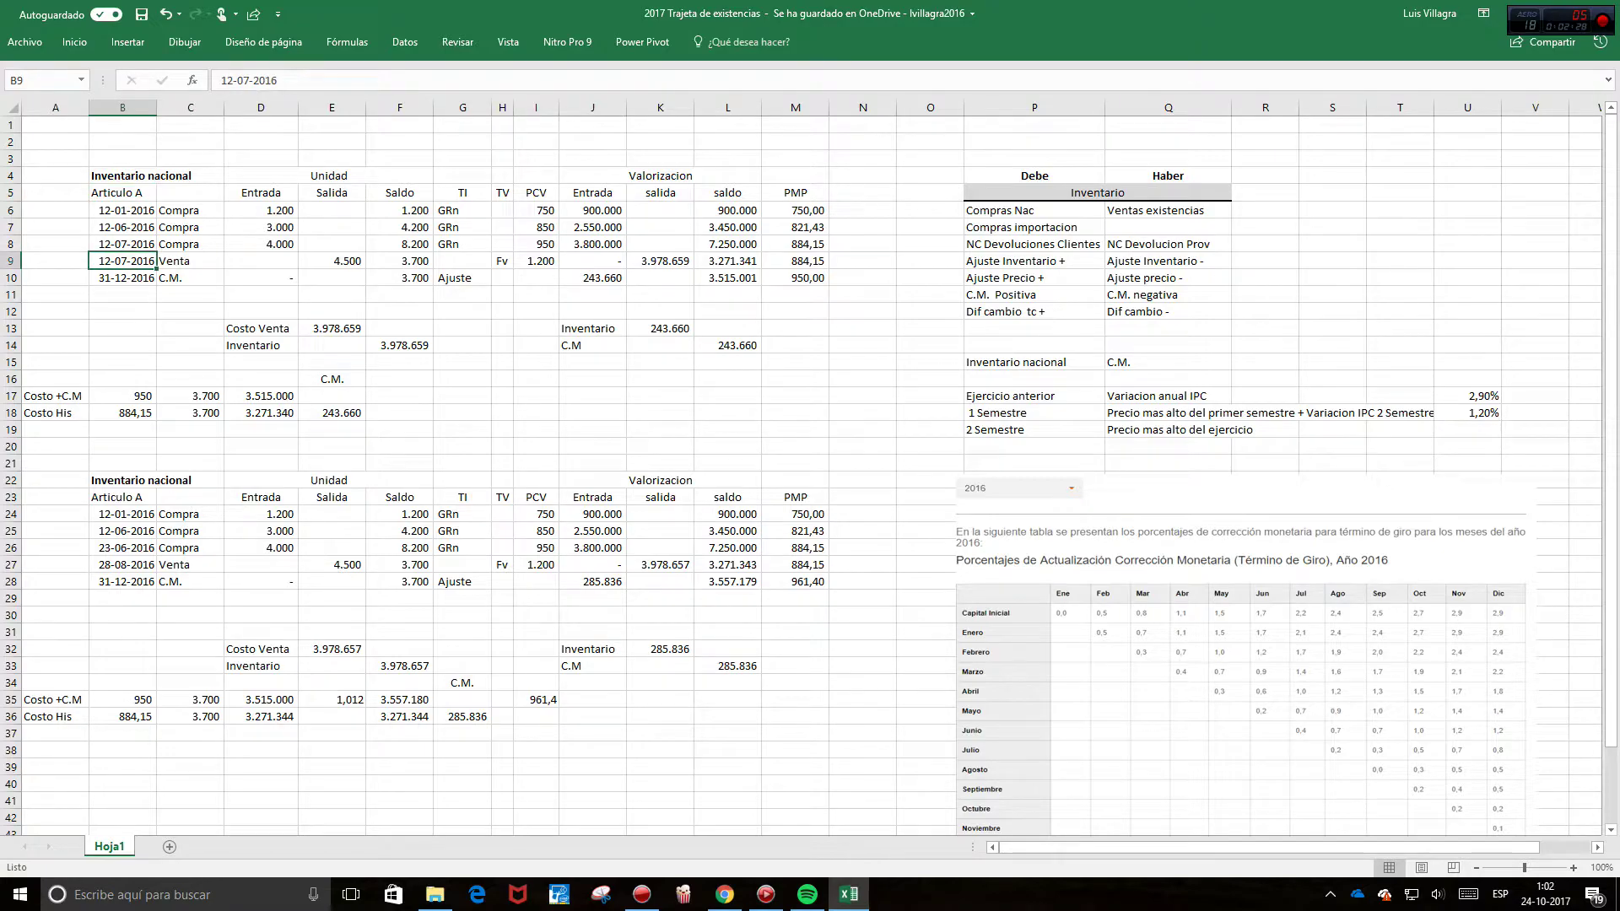
left_click(329, 176)
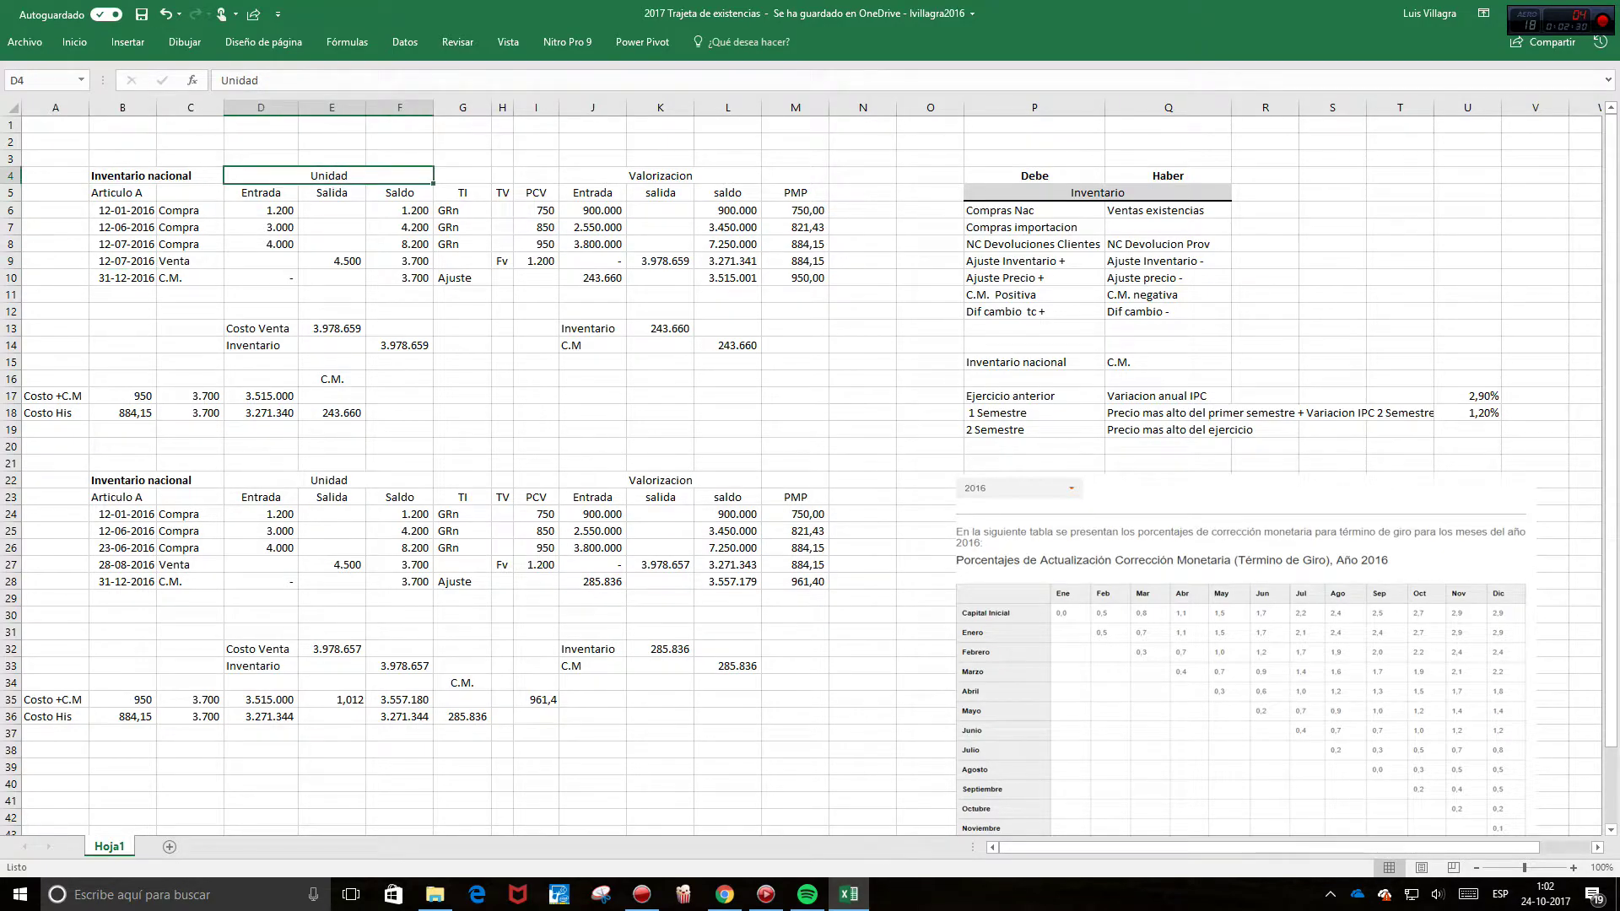
left_click_drag(123, 278, 795, 277)
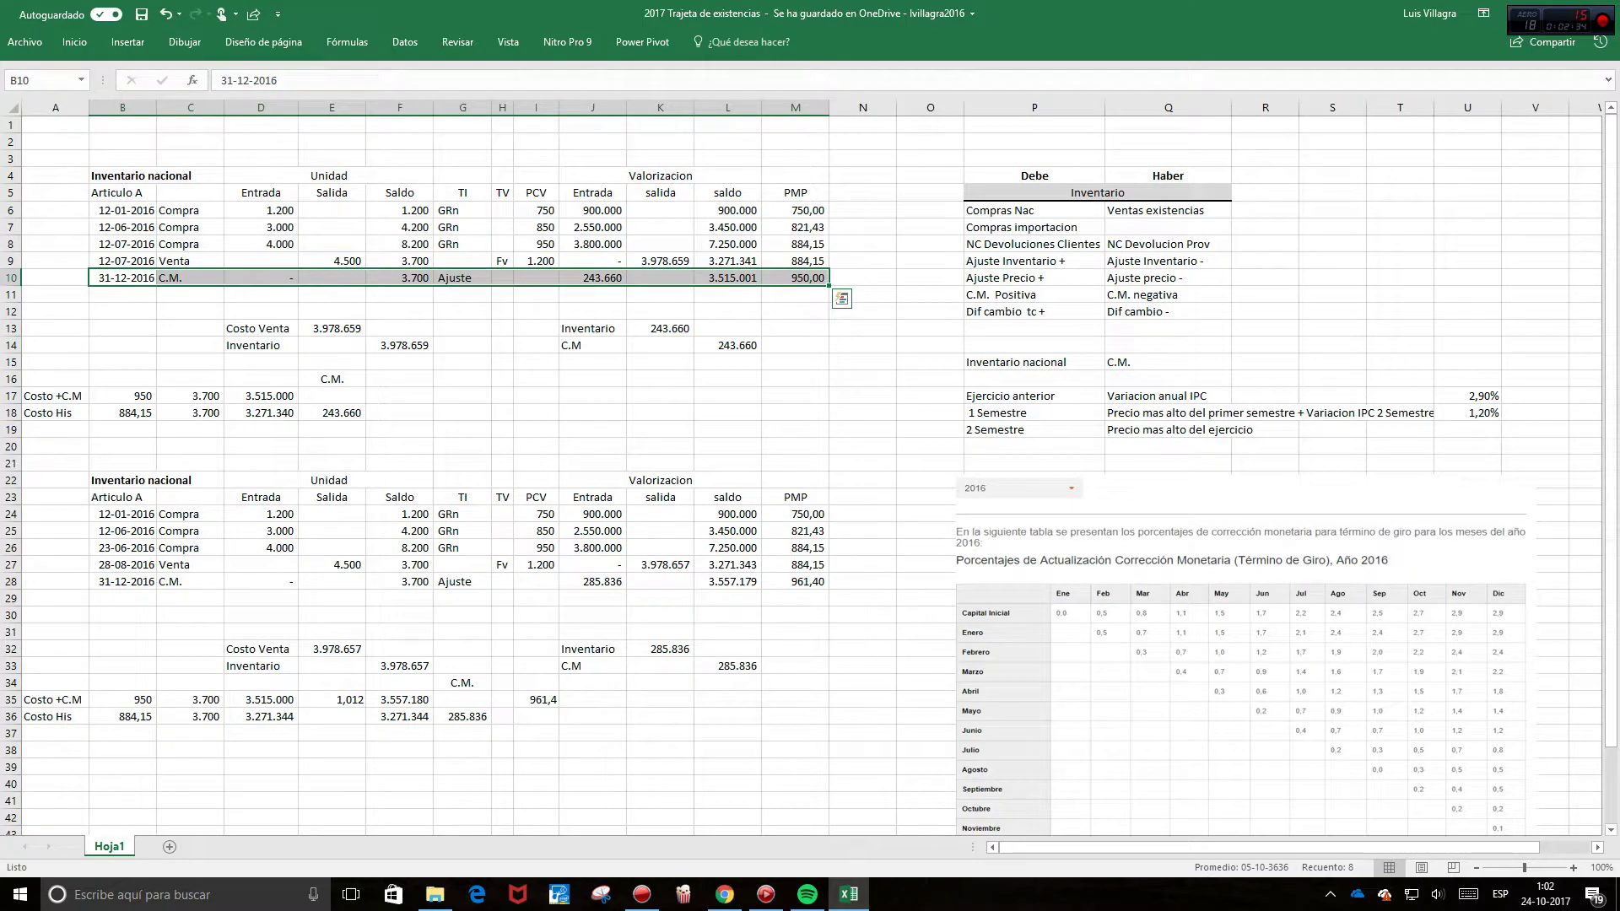
left_click(332, 362)
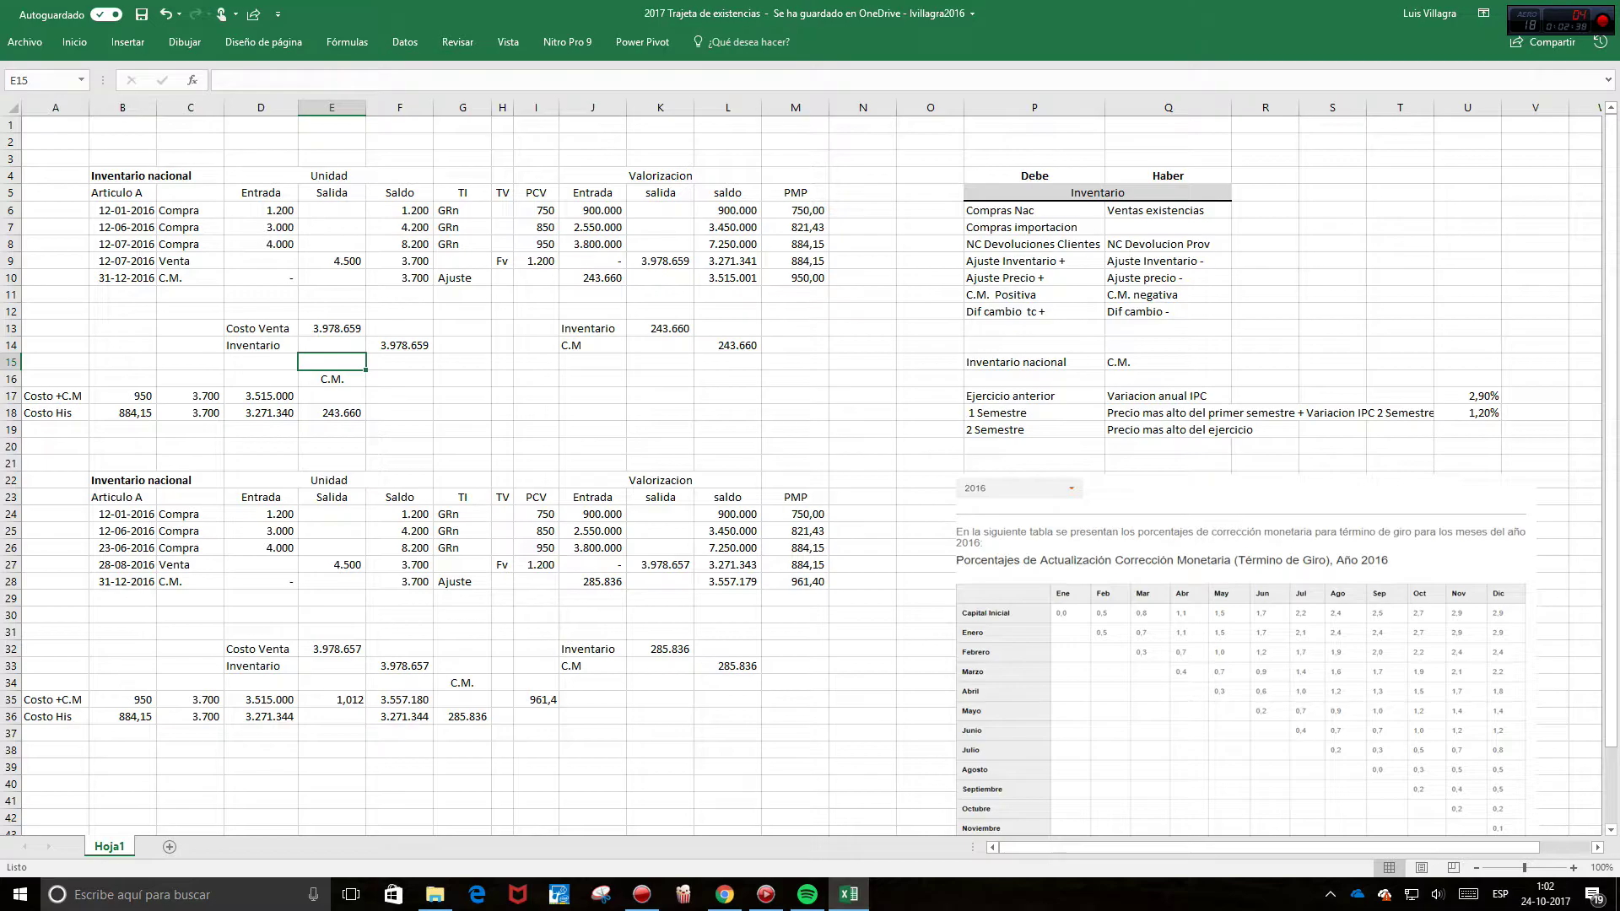
Step: Examine the Entrada, Salida and Saldo columns of the first stock card's Unidad section, including the Saldo formulas for the first two purchases
left_click(261, 193)
left_click(261, 211)
left_click(331, 193)
left_click(332, 244)
left_click(399, 193)
left_click_drag(399, 193, 399, 177)
left_click(399, 211)
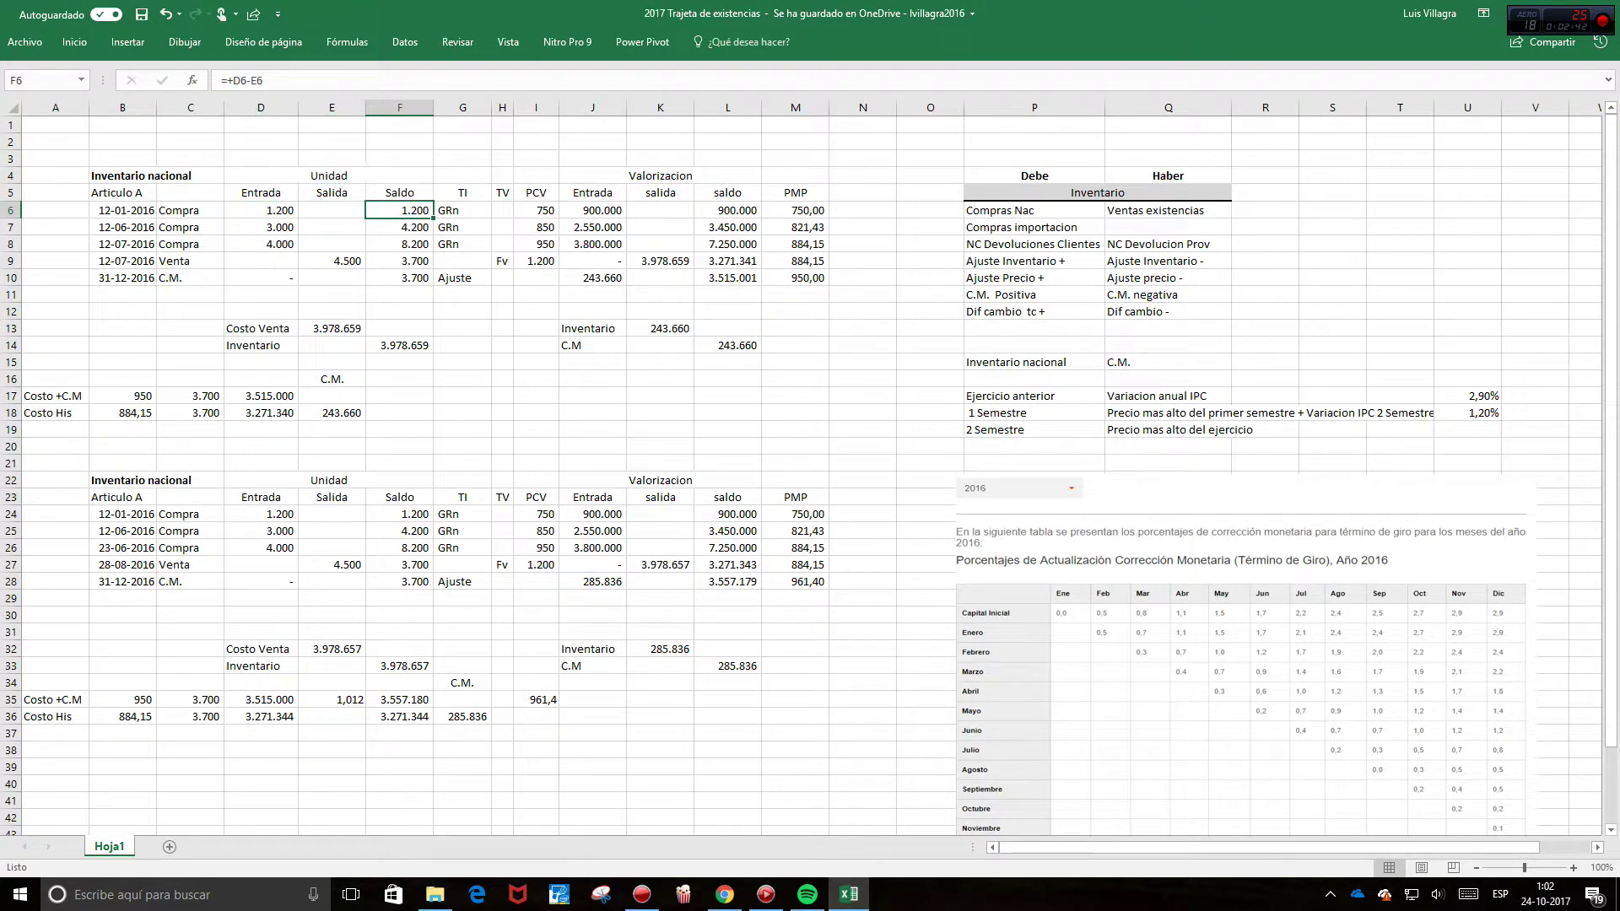
left_click(399, 228)
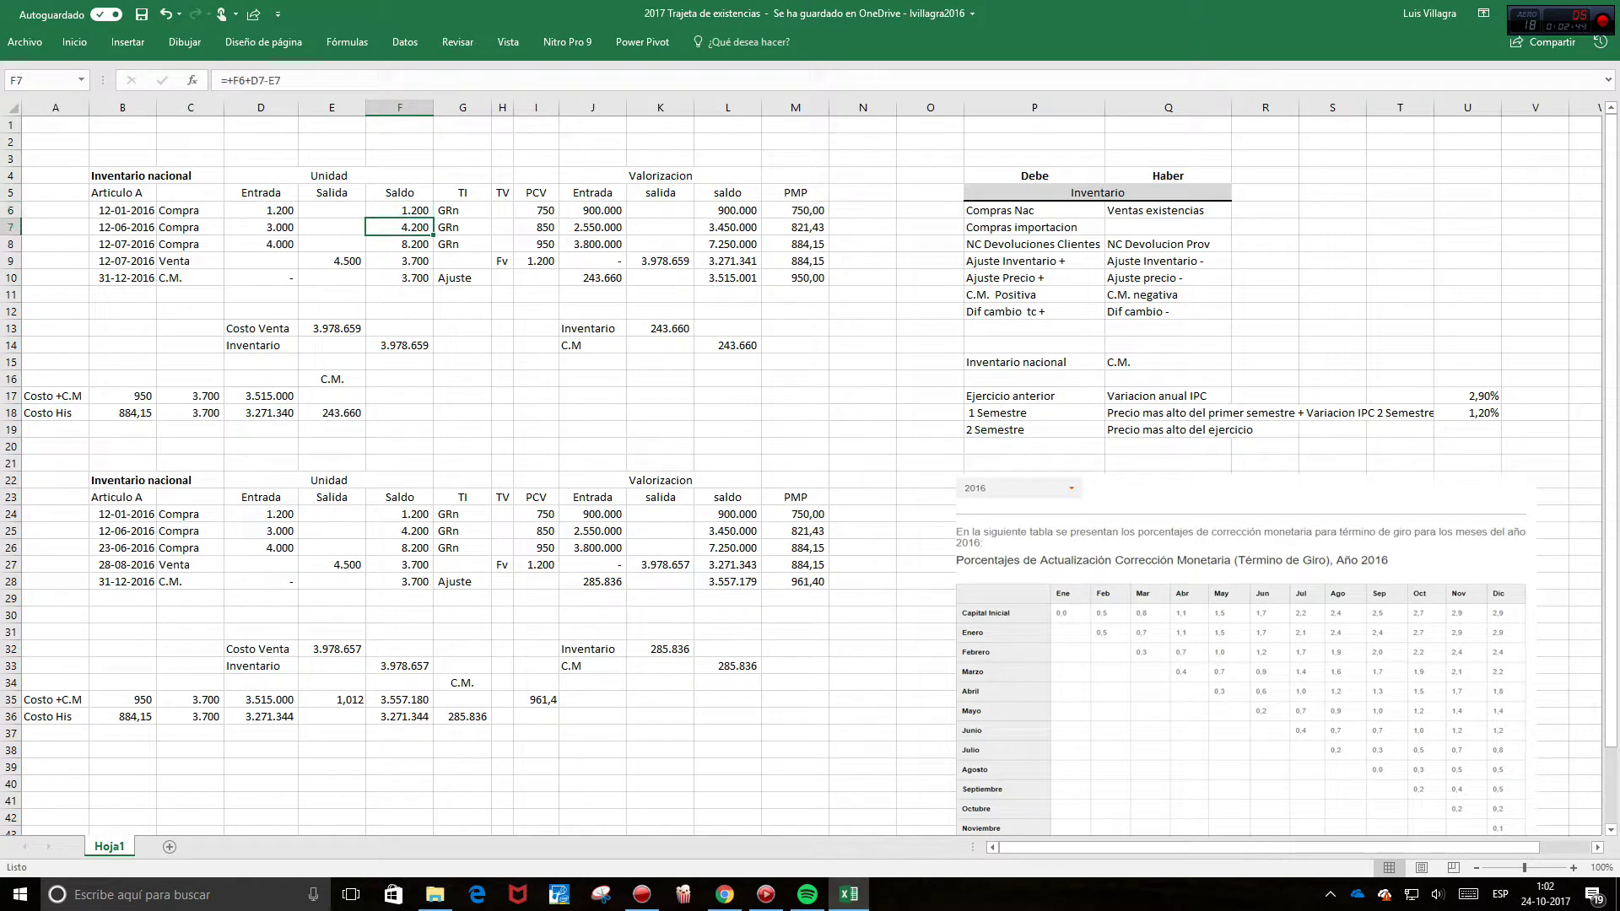
left_click(399, 210)
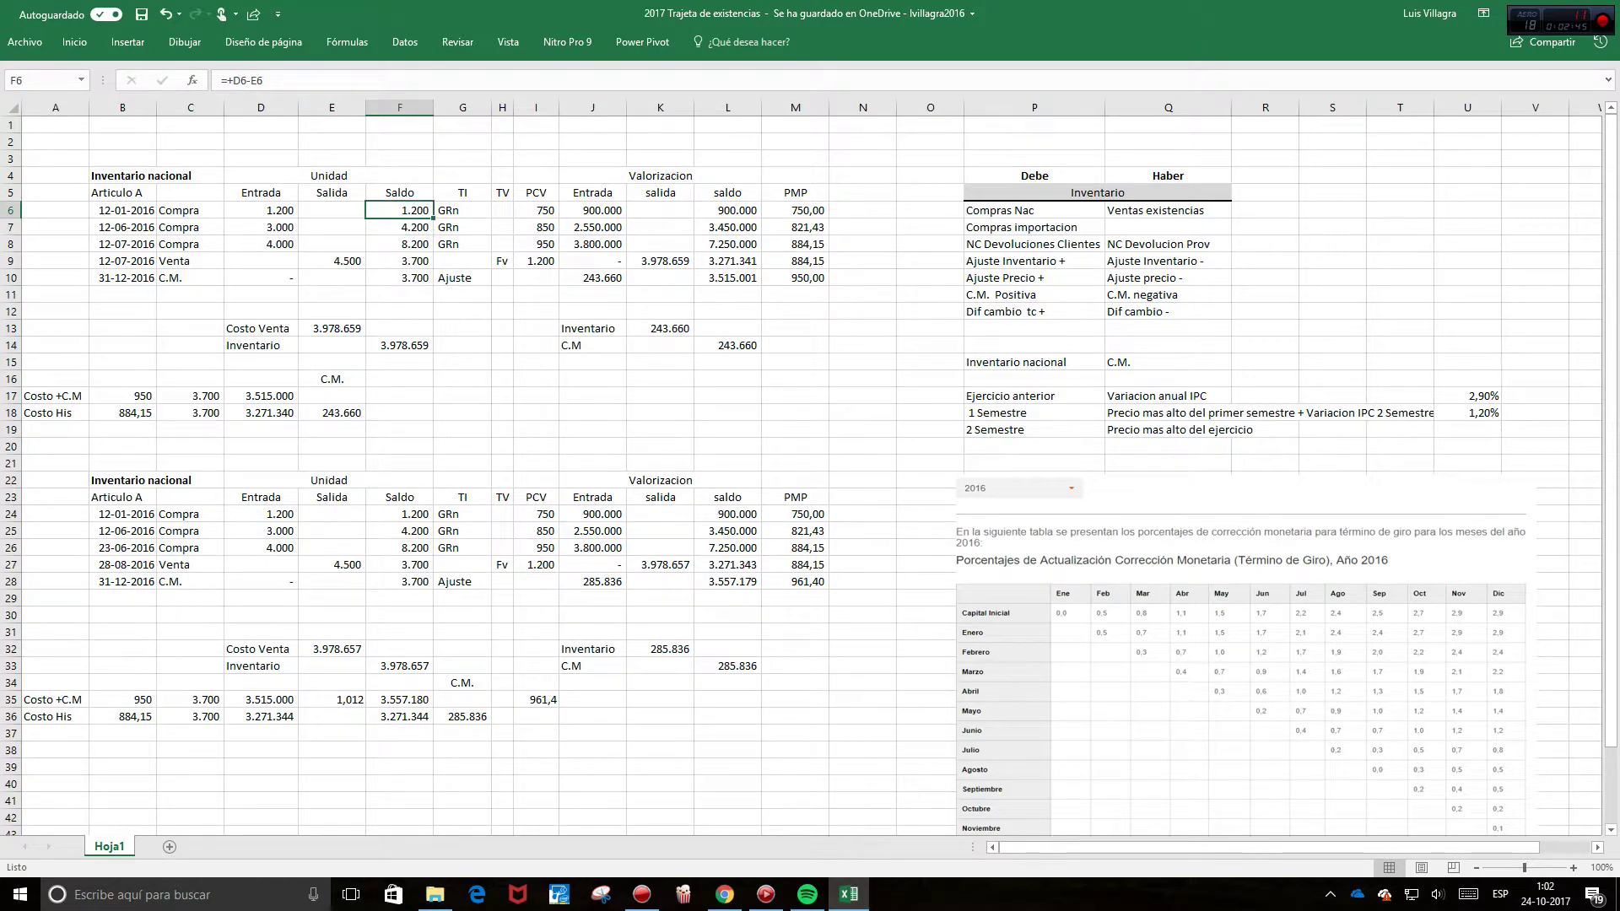
Step: Review the TI and TV document codes and the PCV prices for the purchases and the sale on the first stock card
left_click(462, 228)
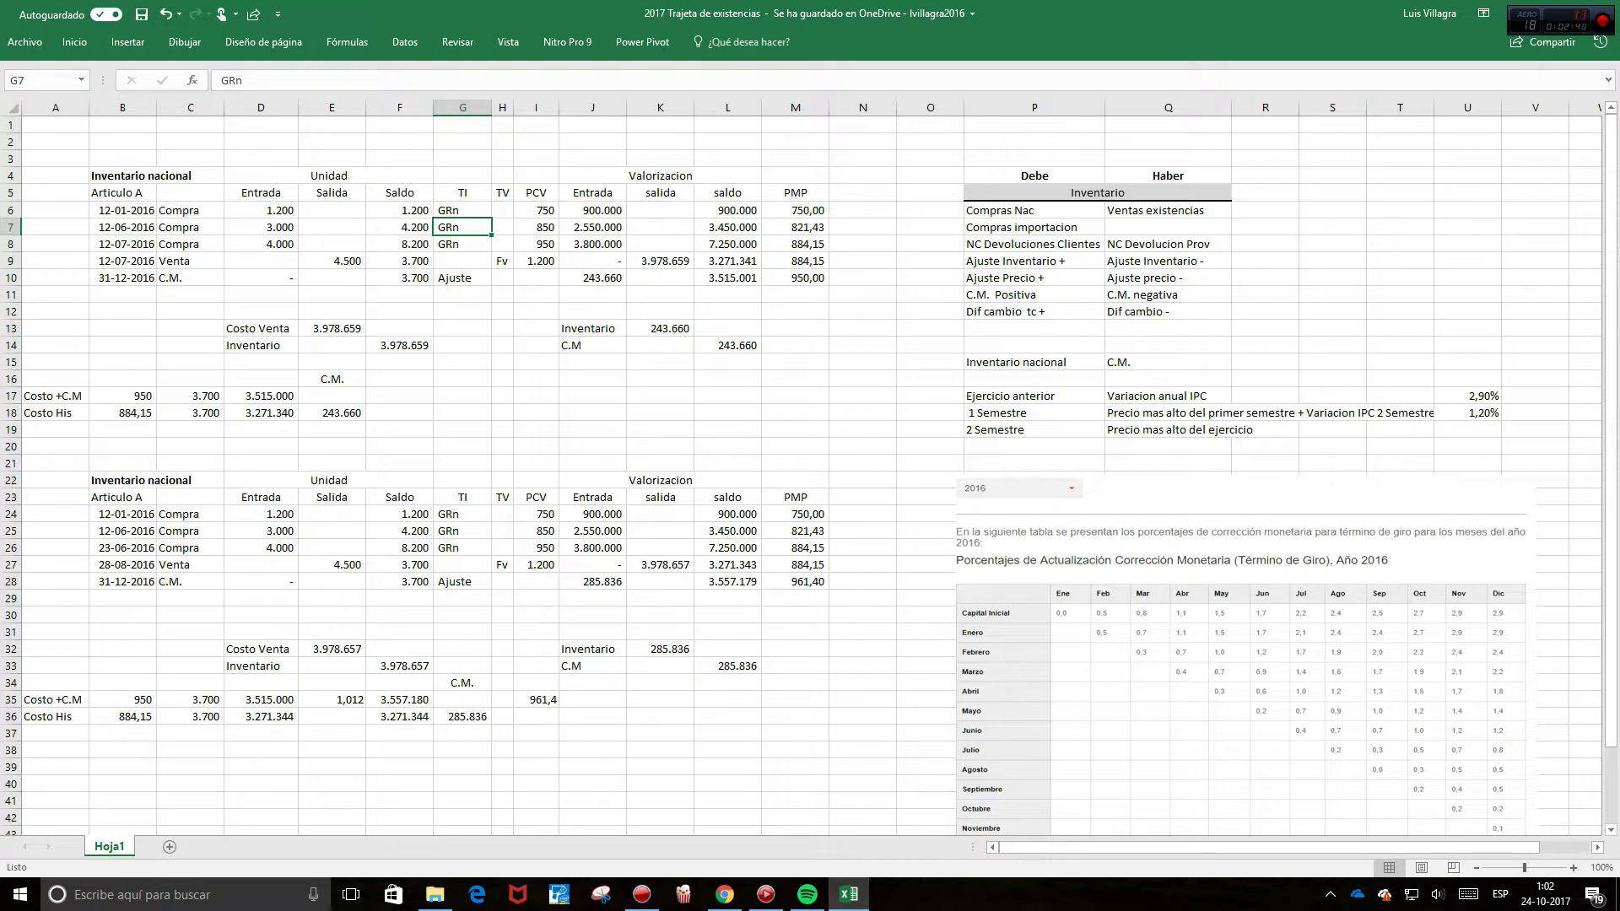
left_click(462, 211)
key("Down")
key("Down")
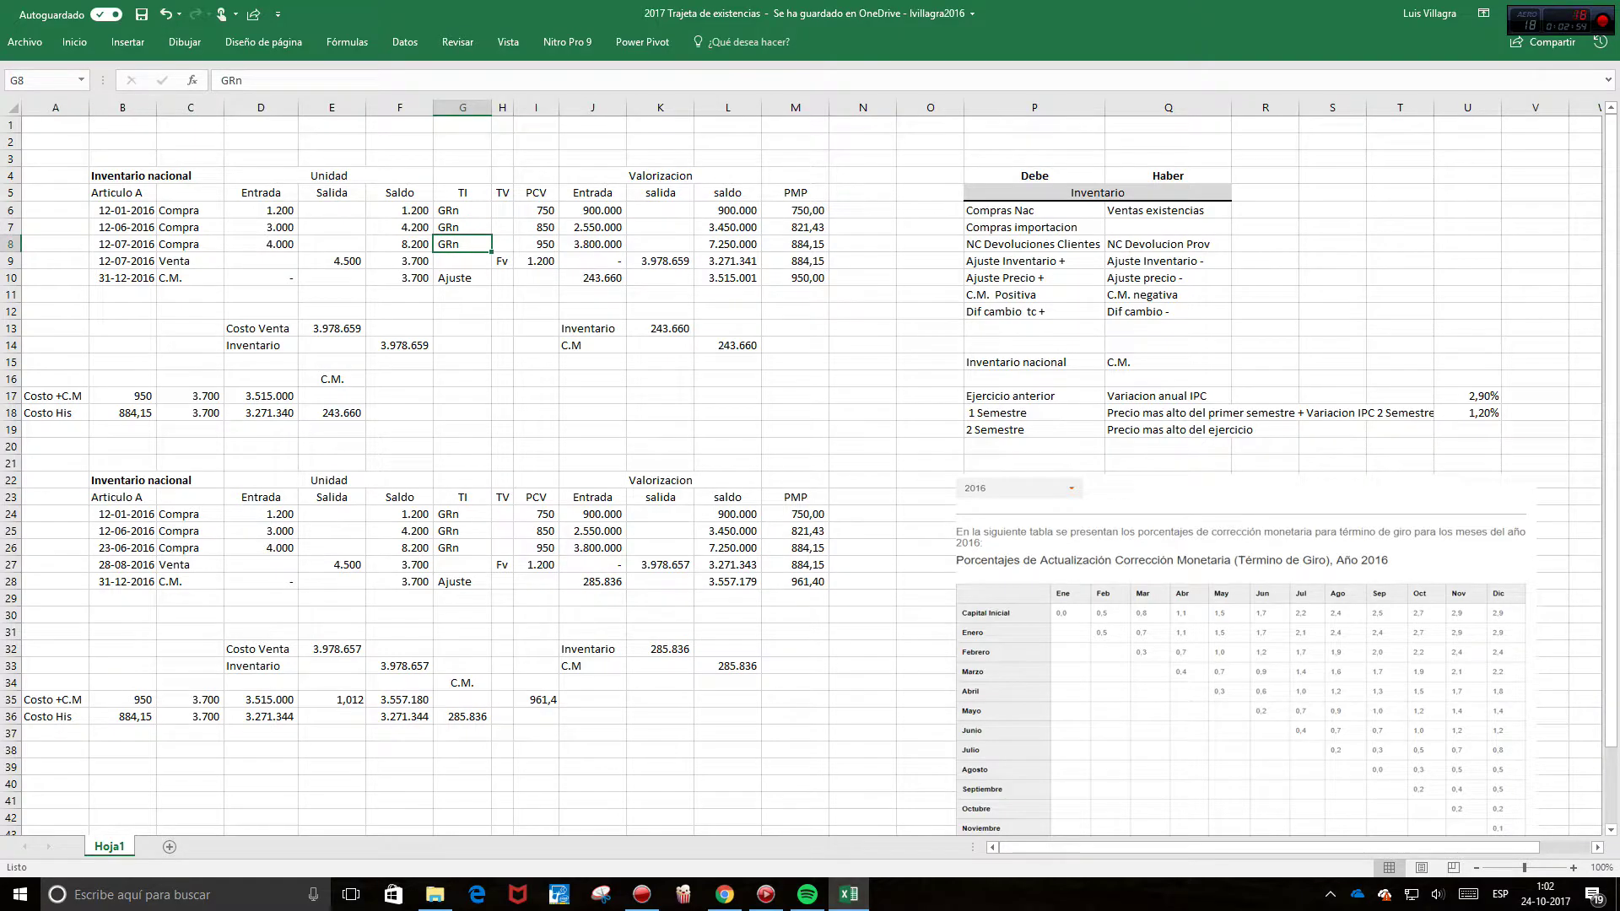
left_click(501, 261)
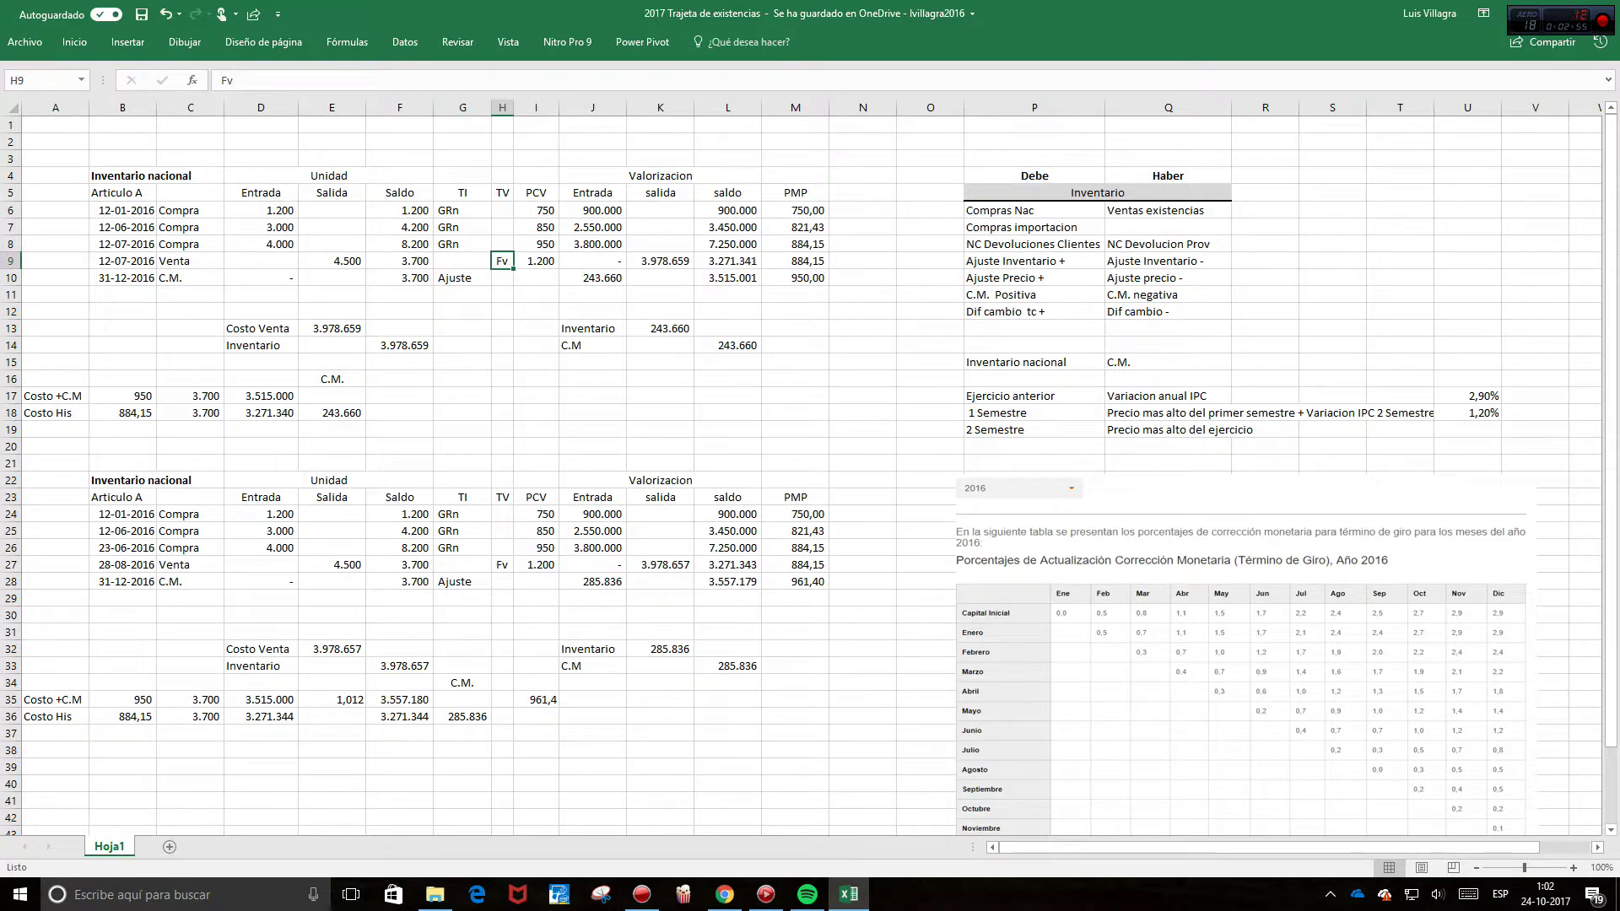
left_click(536, 192)
left_click(539, 210)
left_click(544, 226)
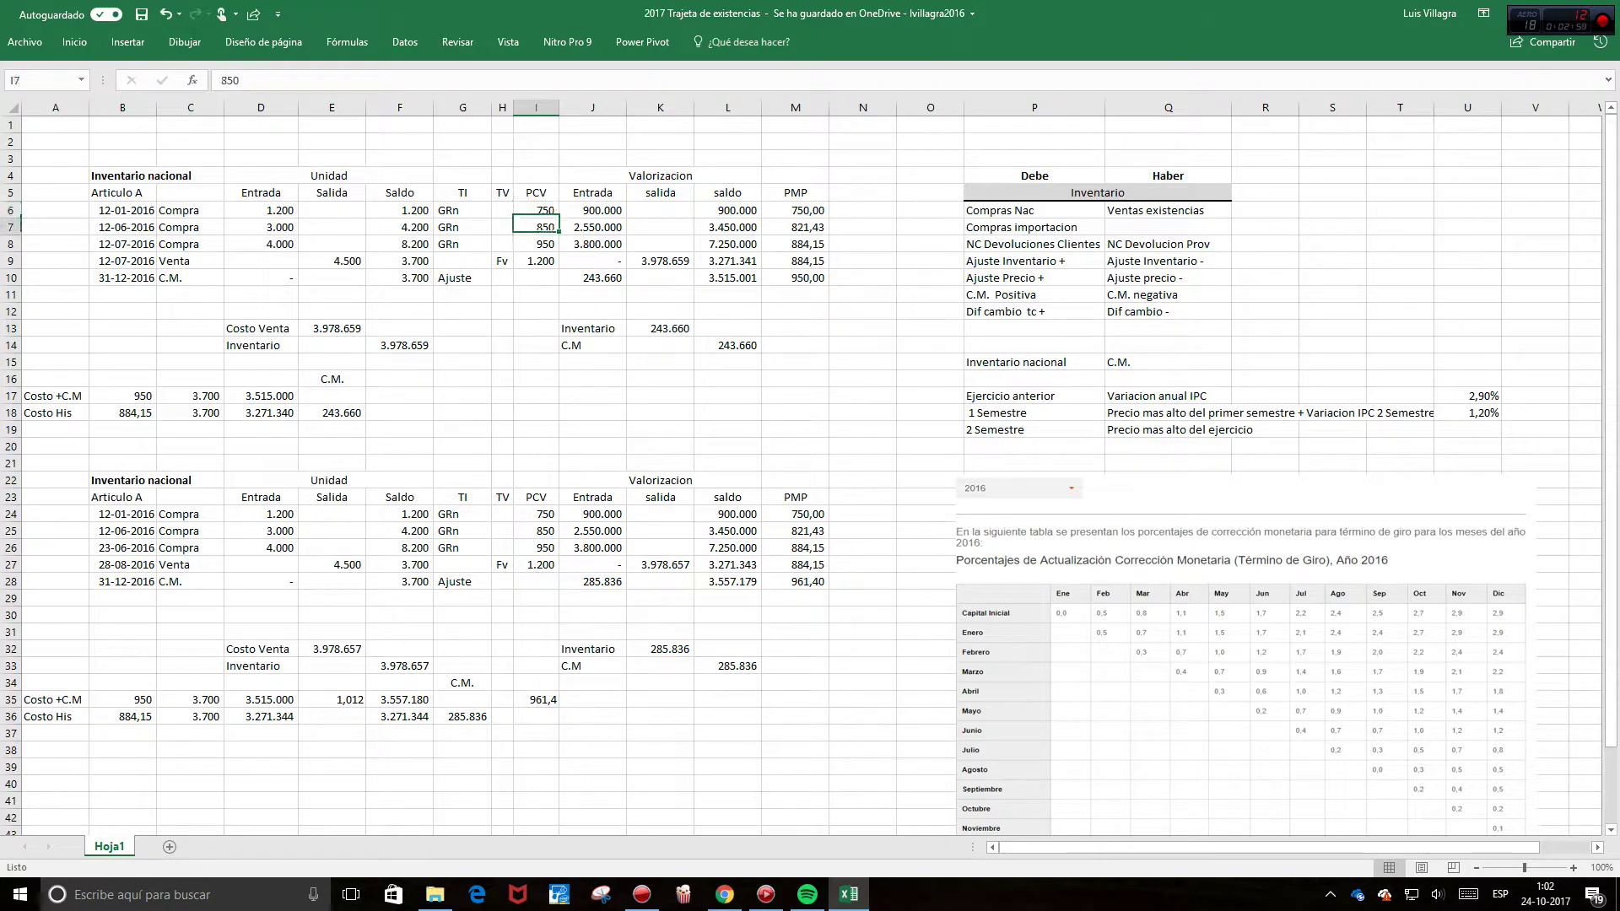
left_click(544, 244)
left_click(544, 261)
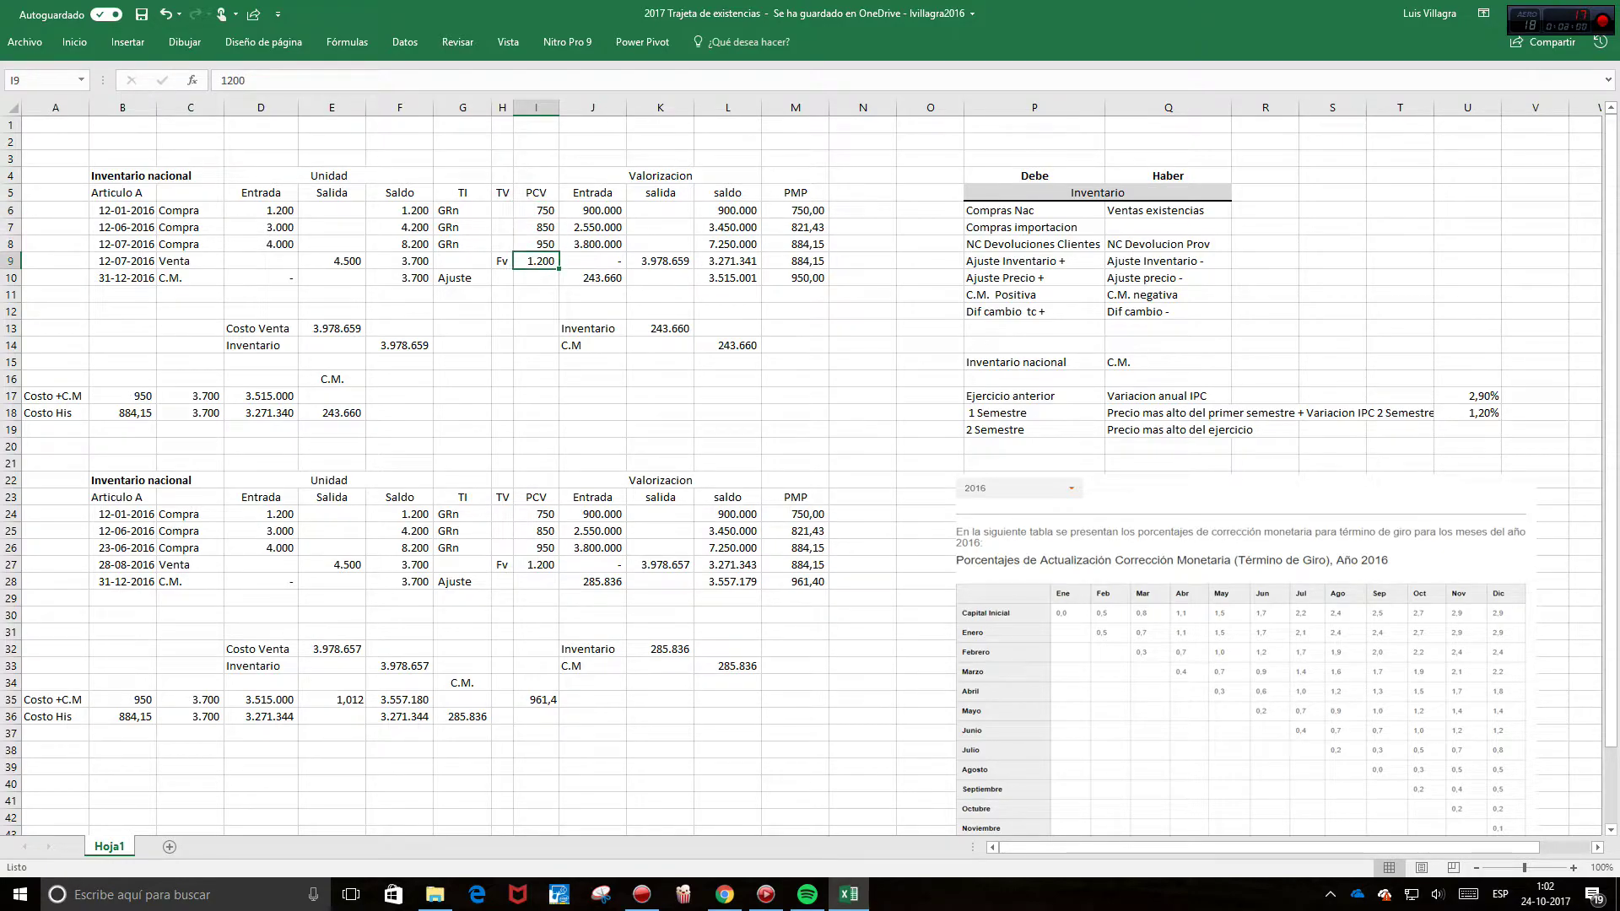
Step: Check the Valorizacion formulas for the first purchase, covering Entrada in J6 and saldo in L6
left_click(592, 210)
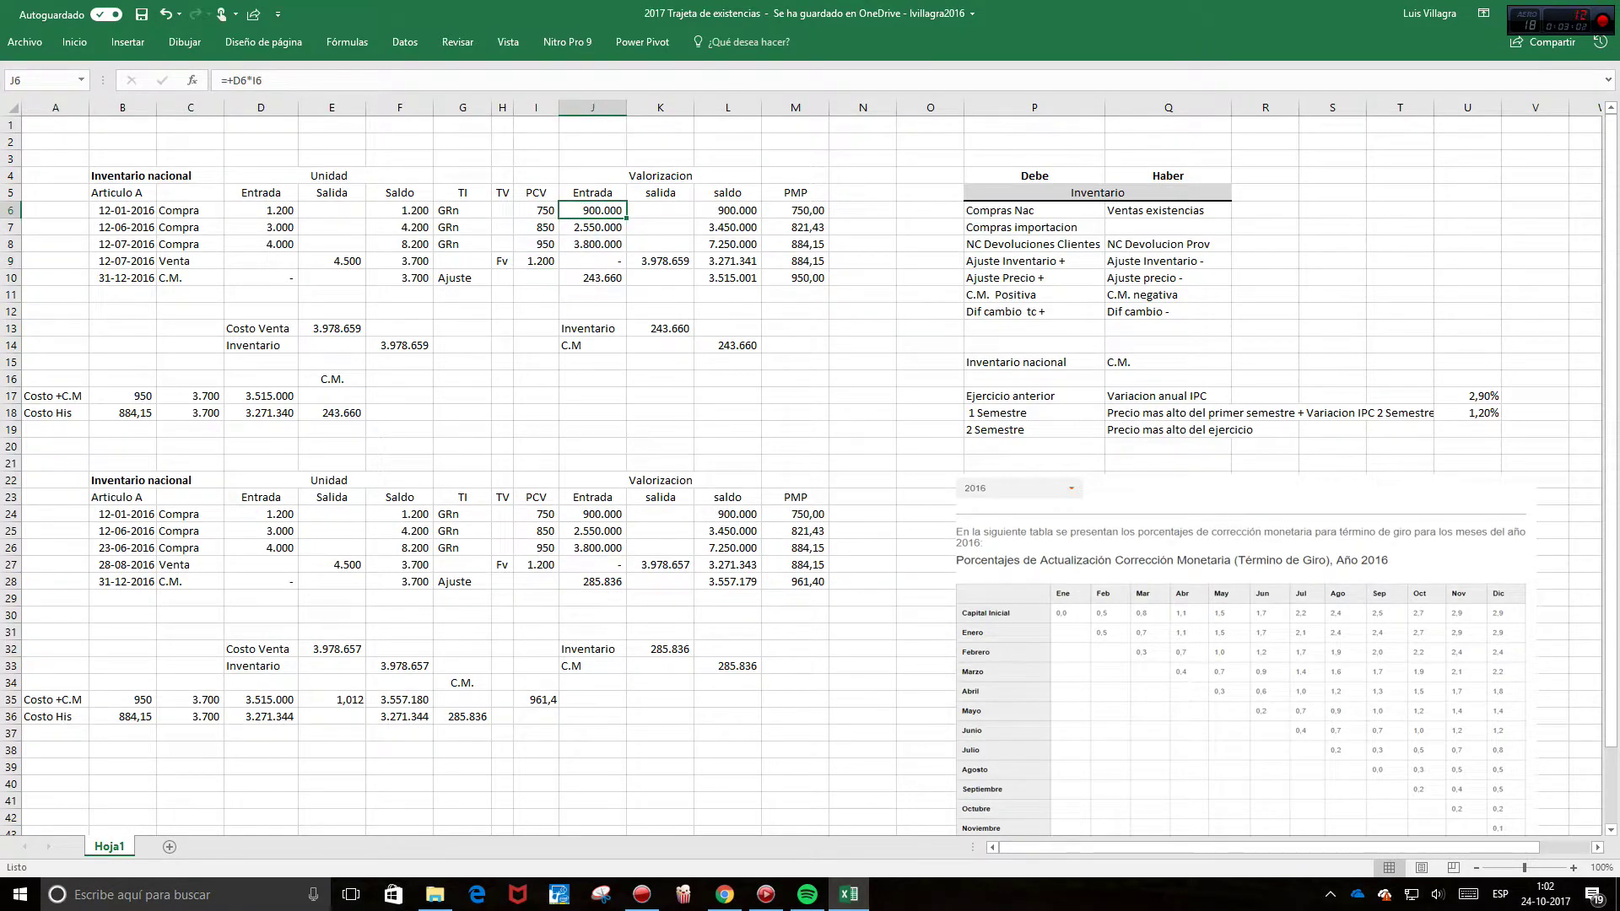
left_click(240, 80)
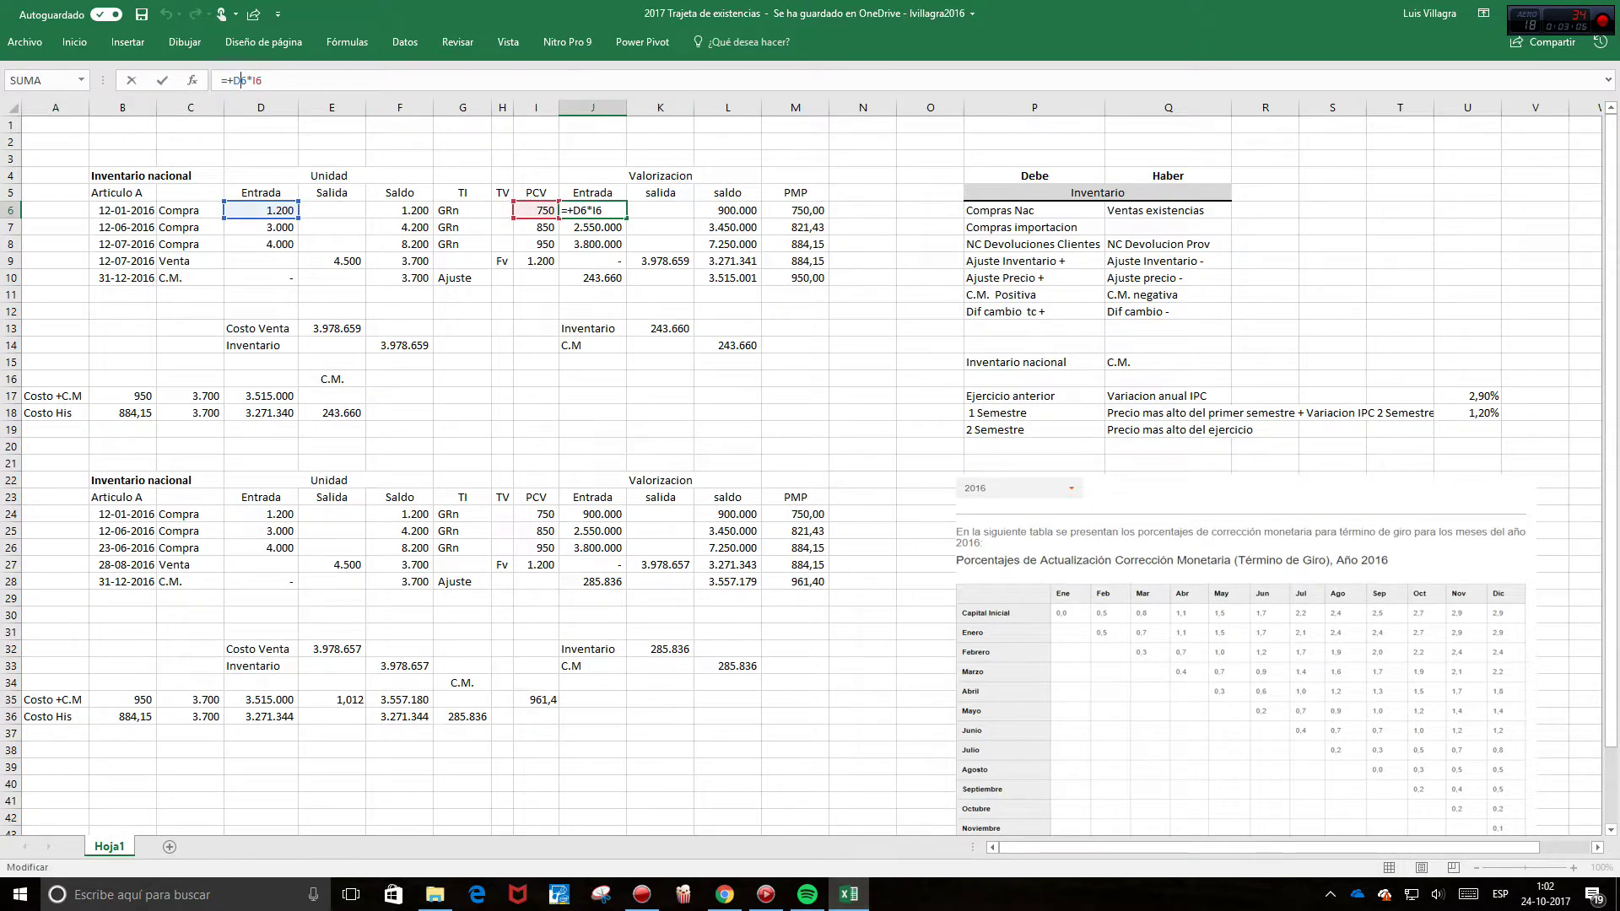
key("Return")
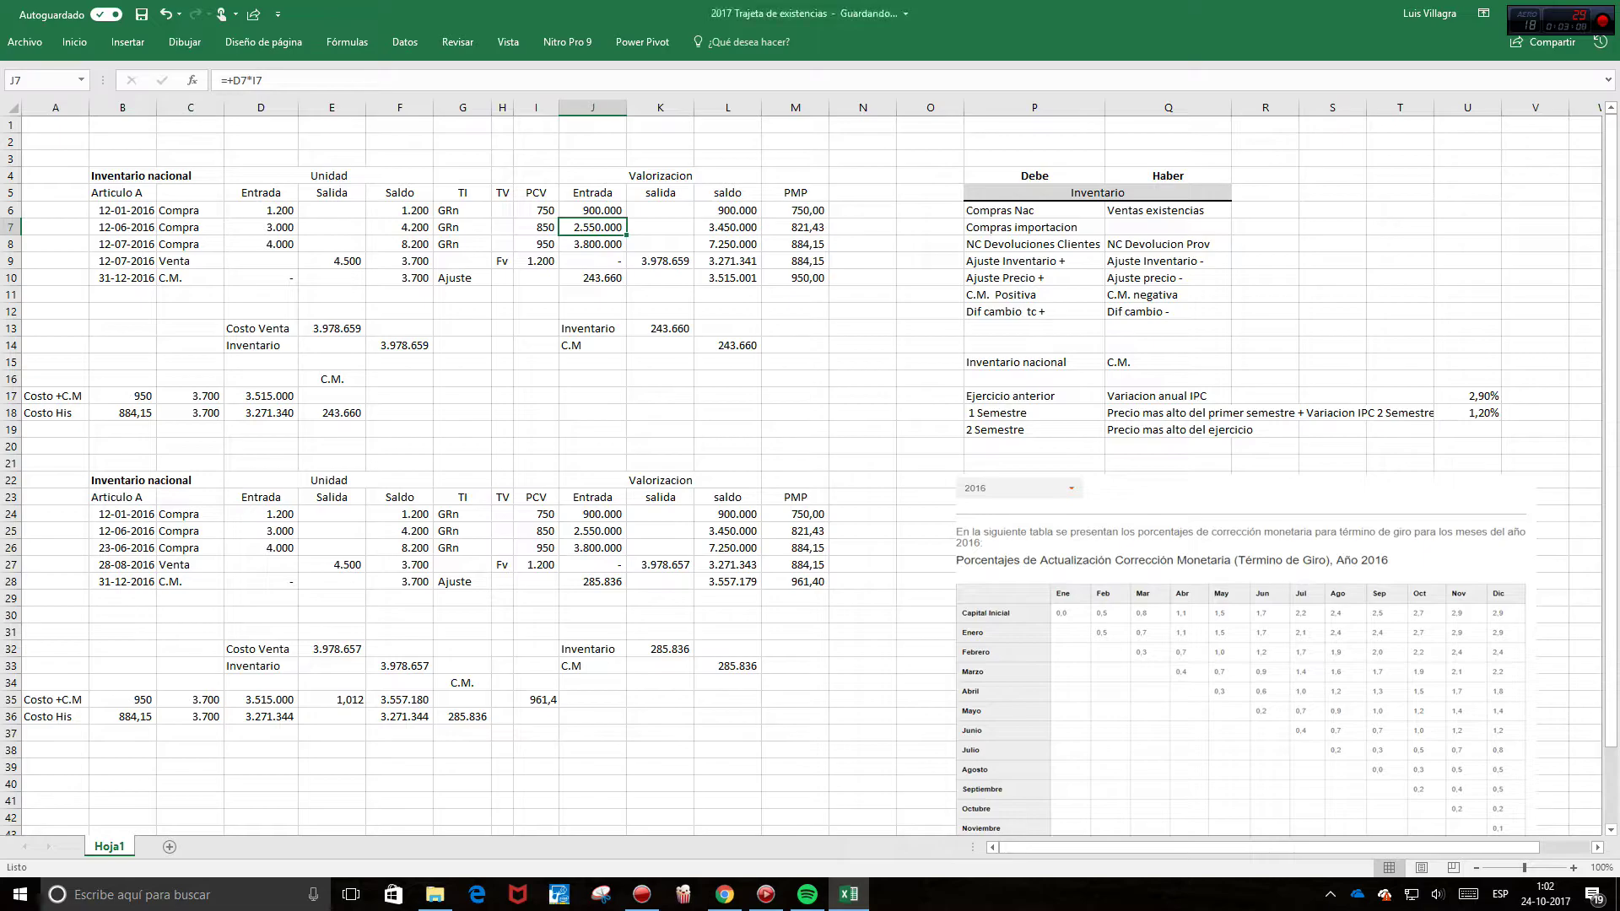
left_click(727, 210)
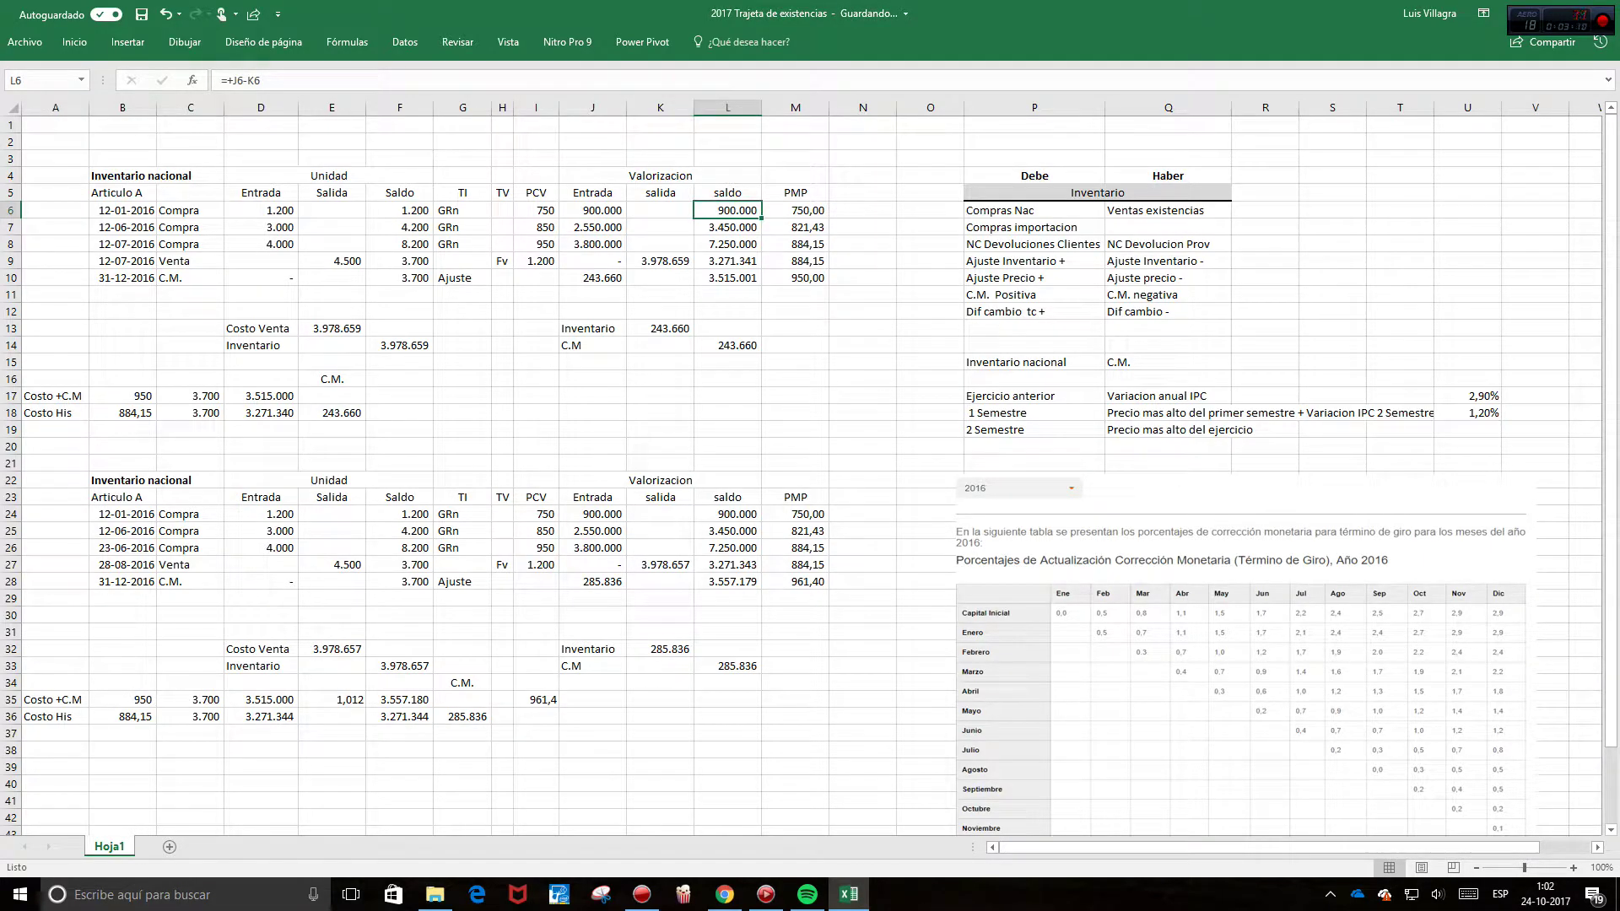
Step: Inspect the PMP formula in M6 and fill it down through M9
key("Right")
key("F2")
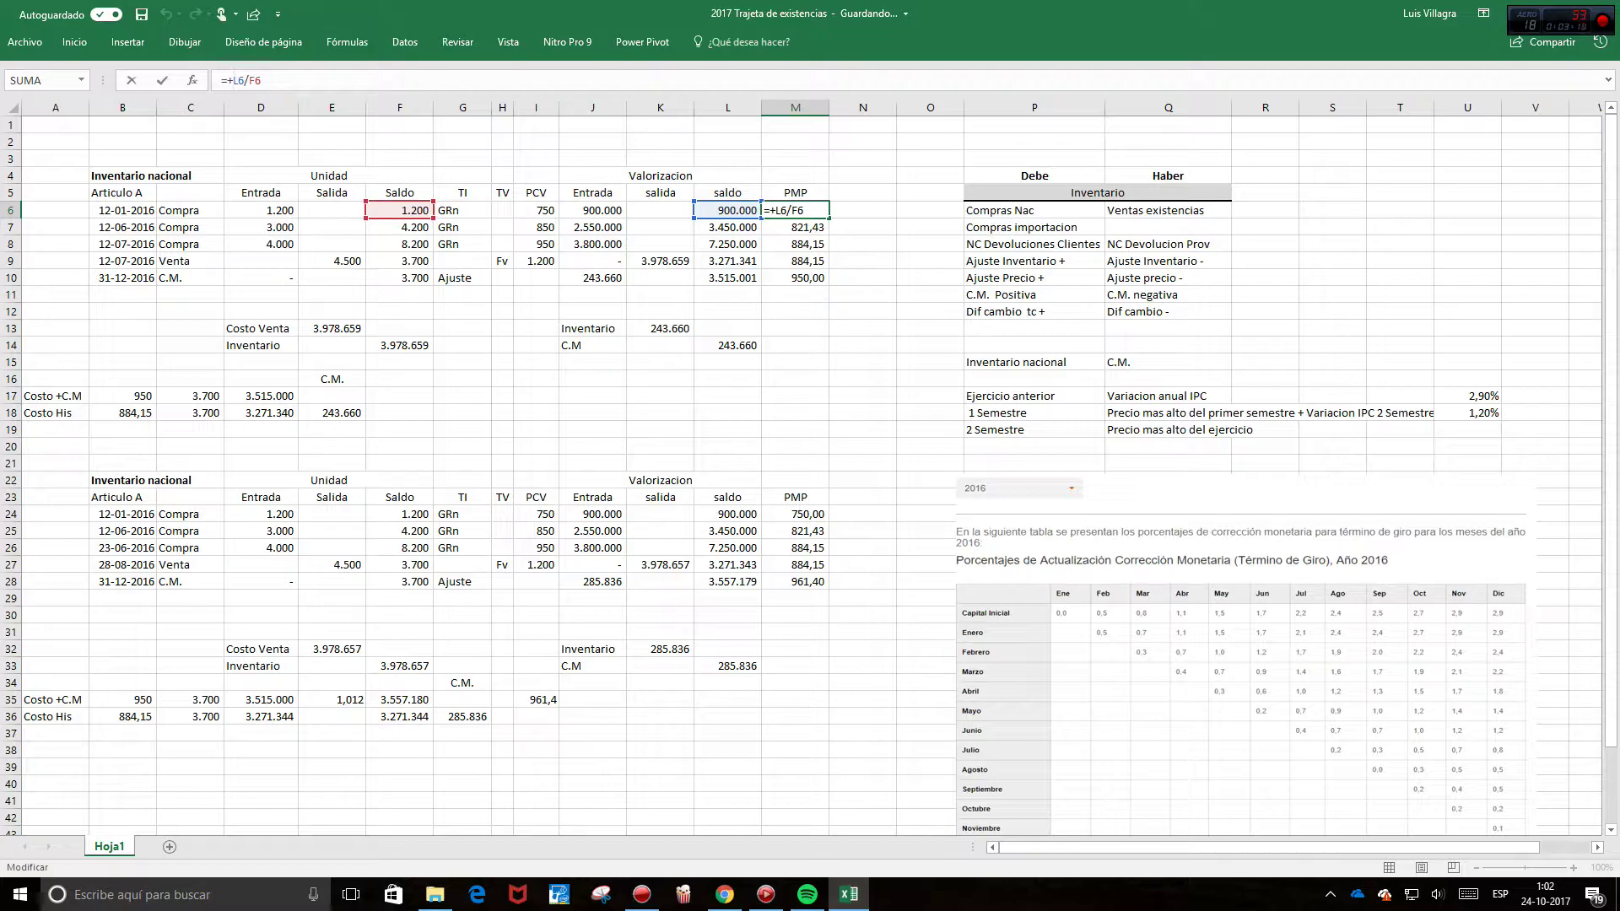
left_click(794, 142)
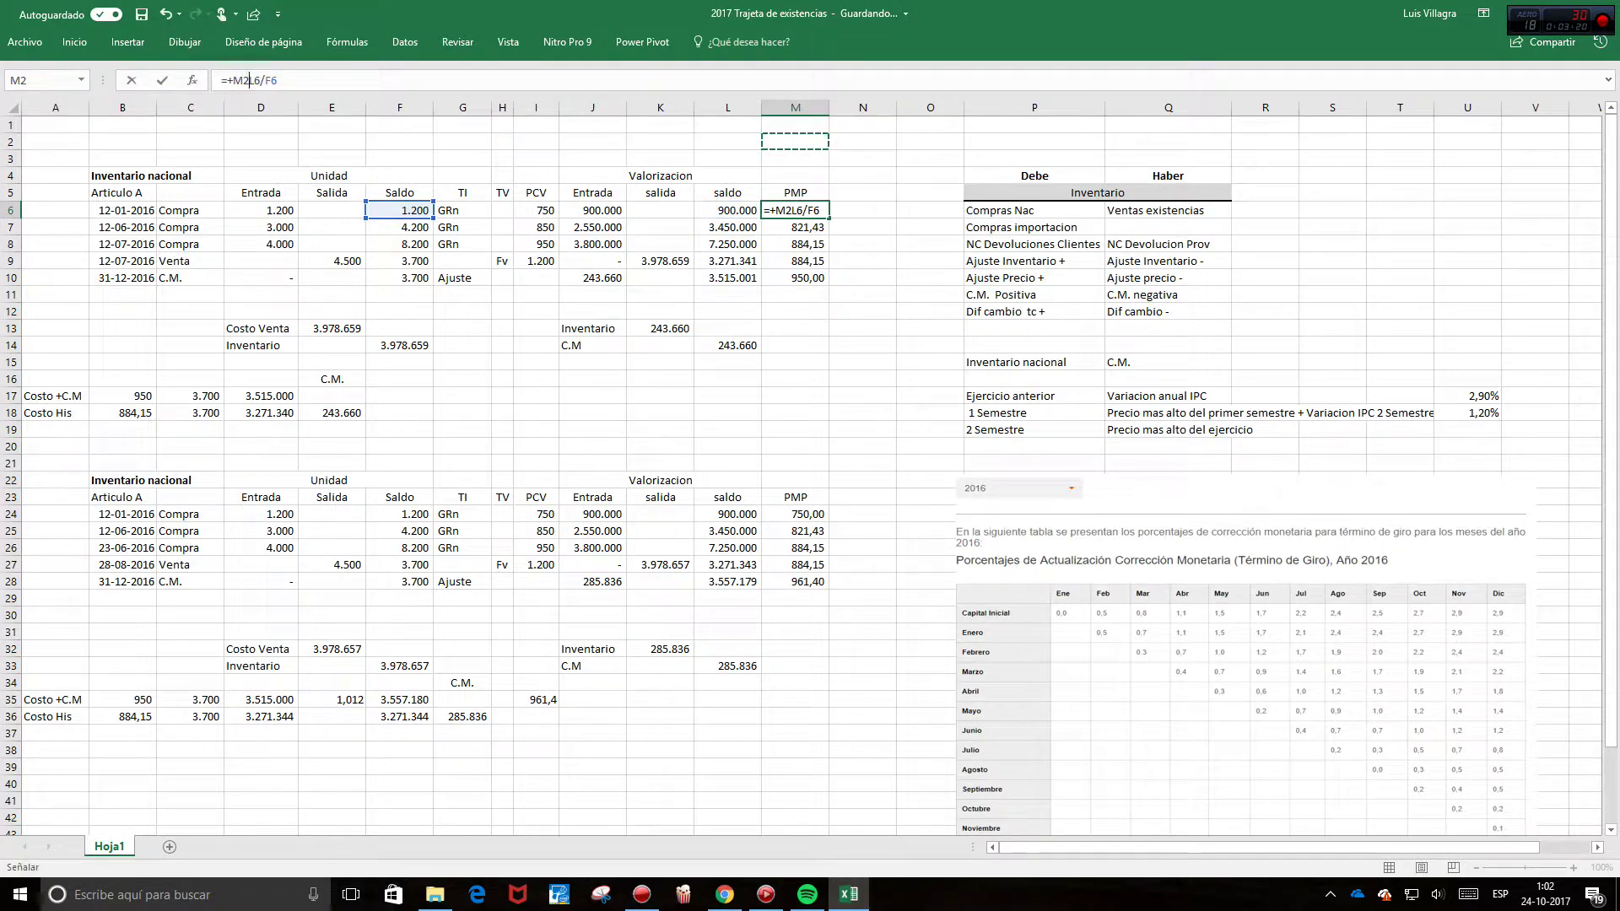
key("Escape")
left_click_drag(828, 218, 808, 263)
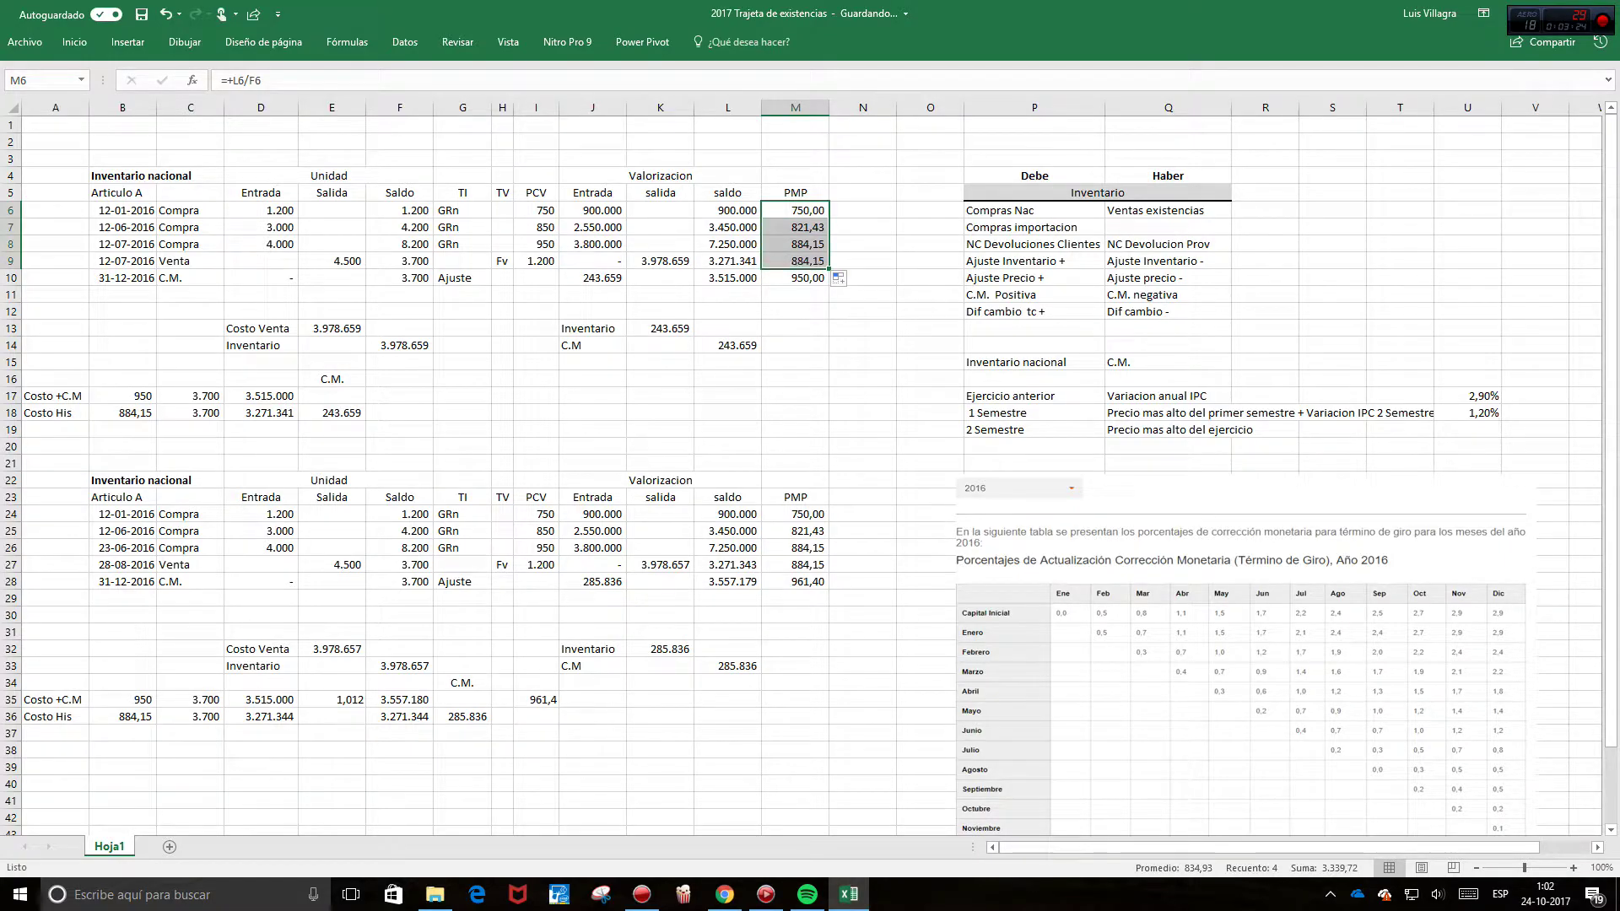
Step: Set the valued Entrada of the 31-12-2016 C.M. row to 0 on both stock cards, in J10 and J28
left_click(399, 278)
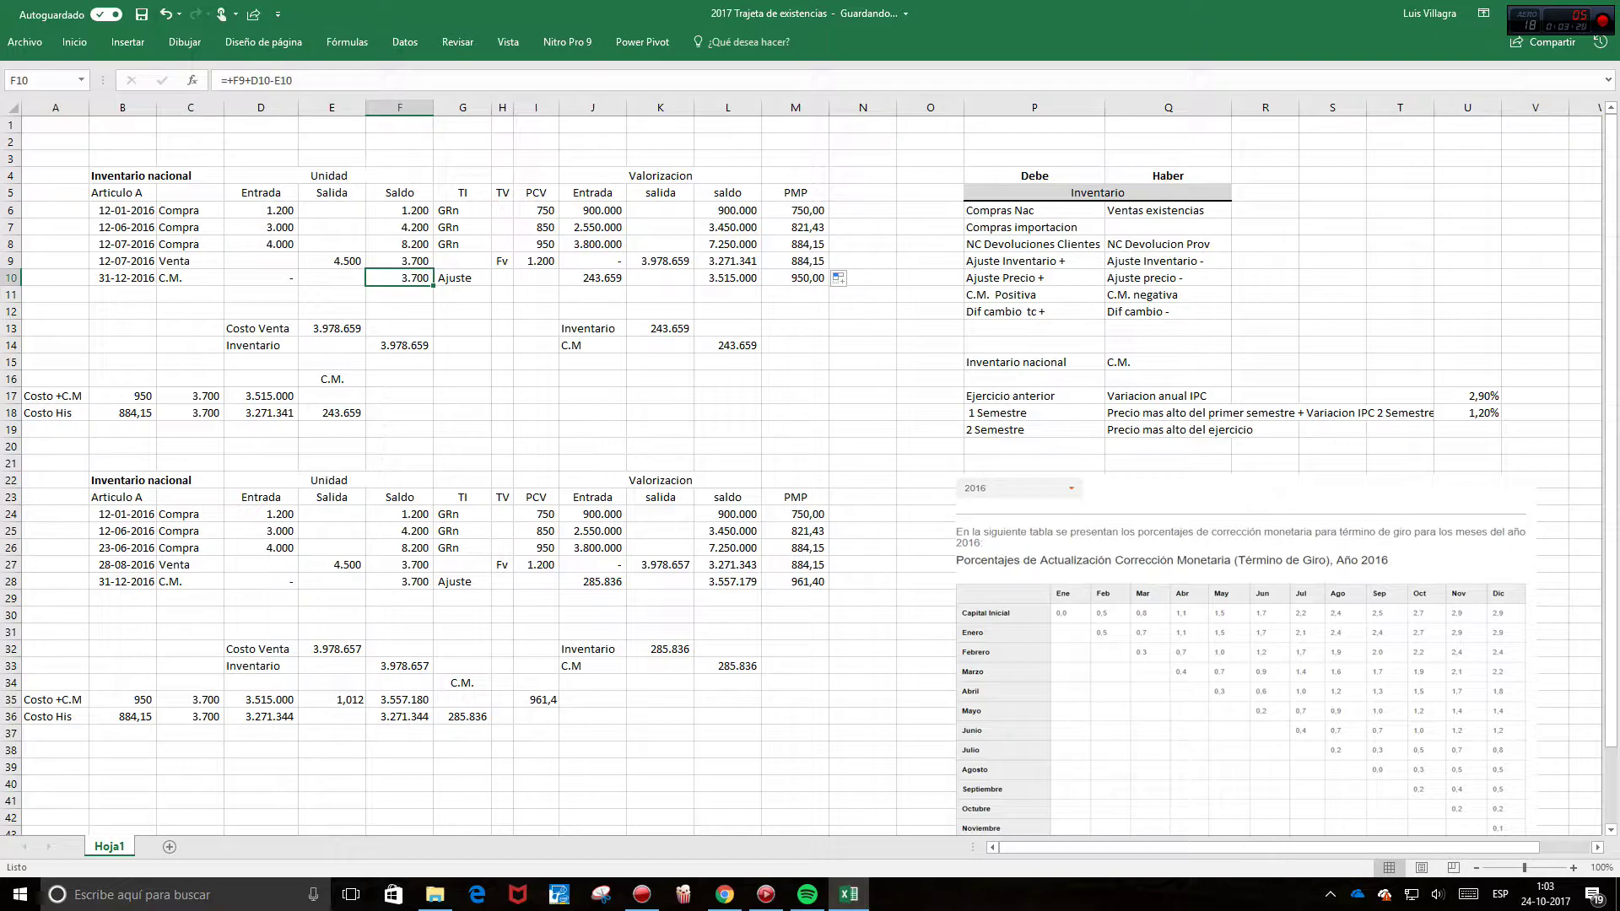
left_click(592, 278)
type("0")
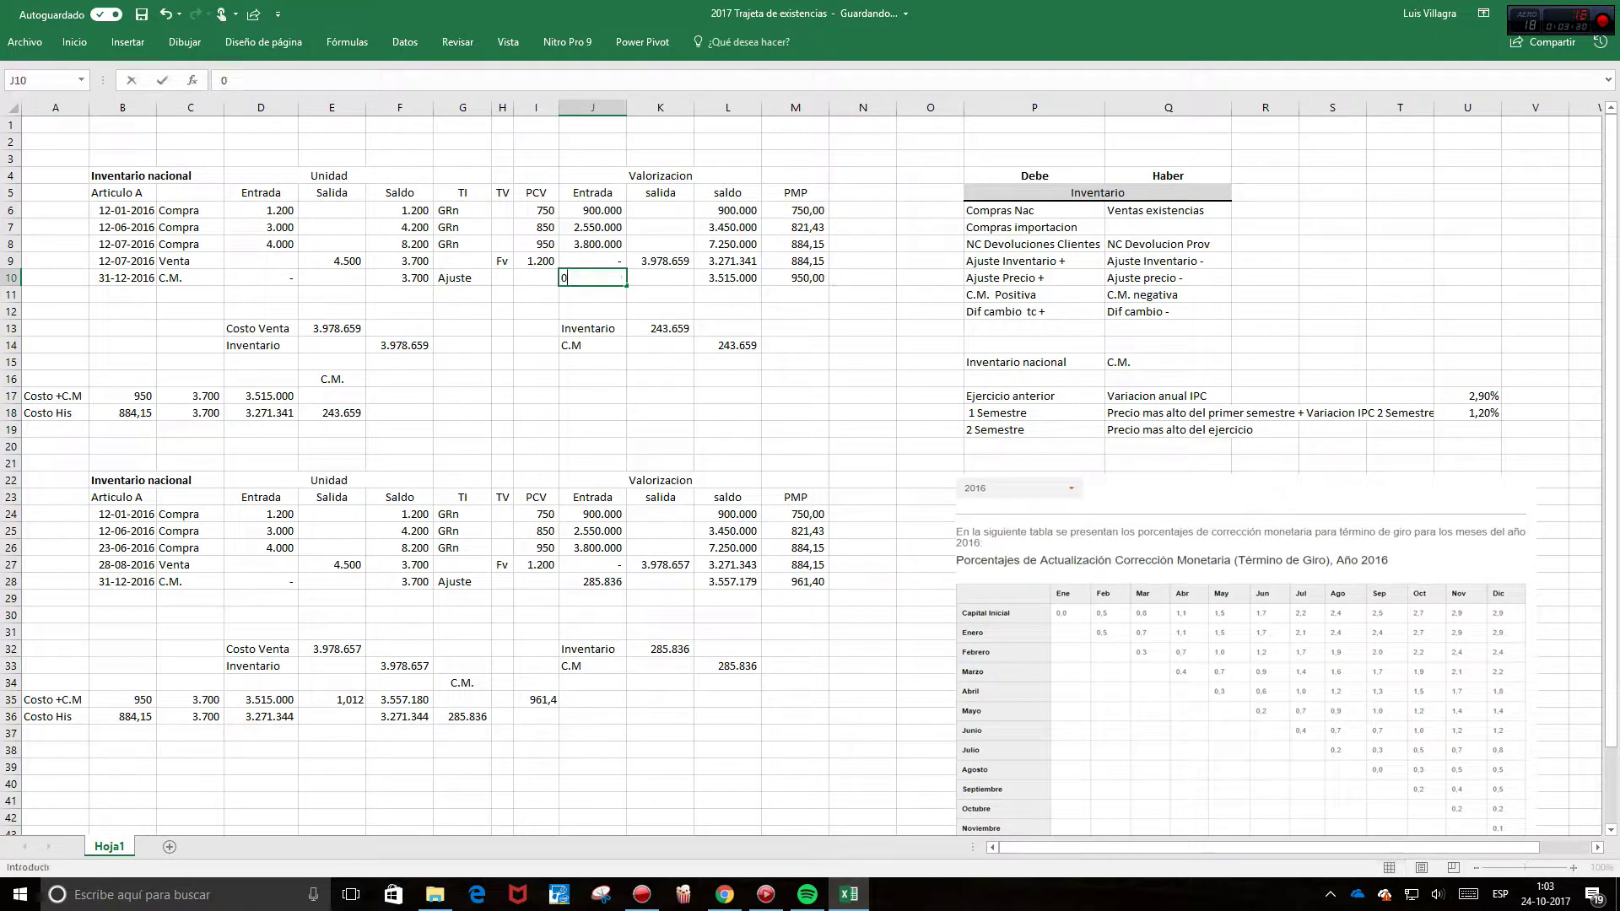
key("Return")
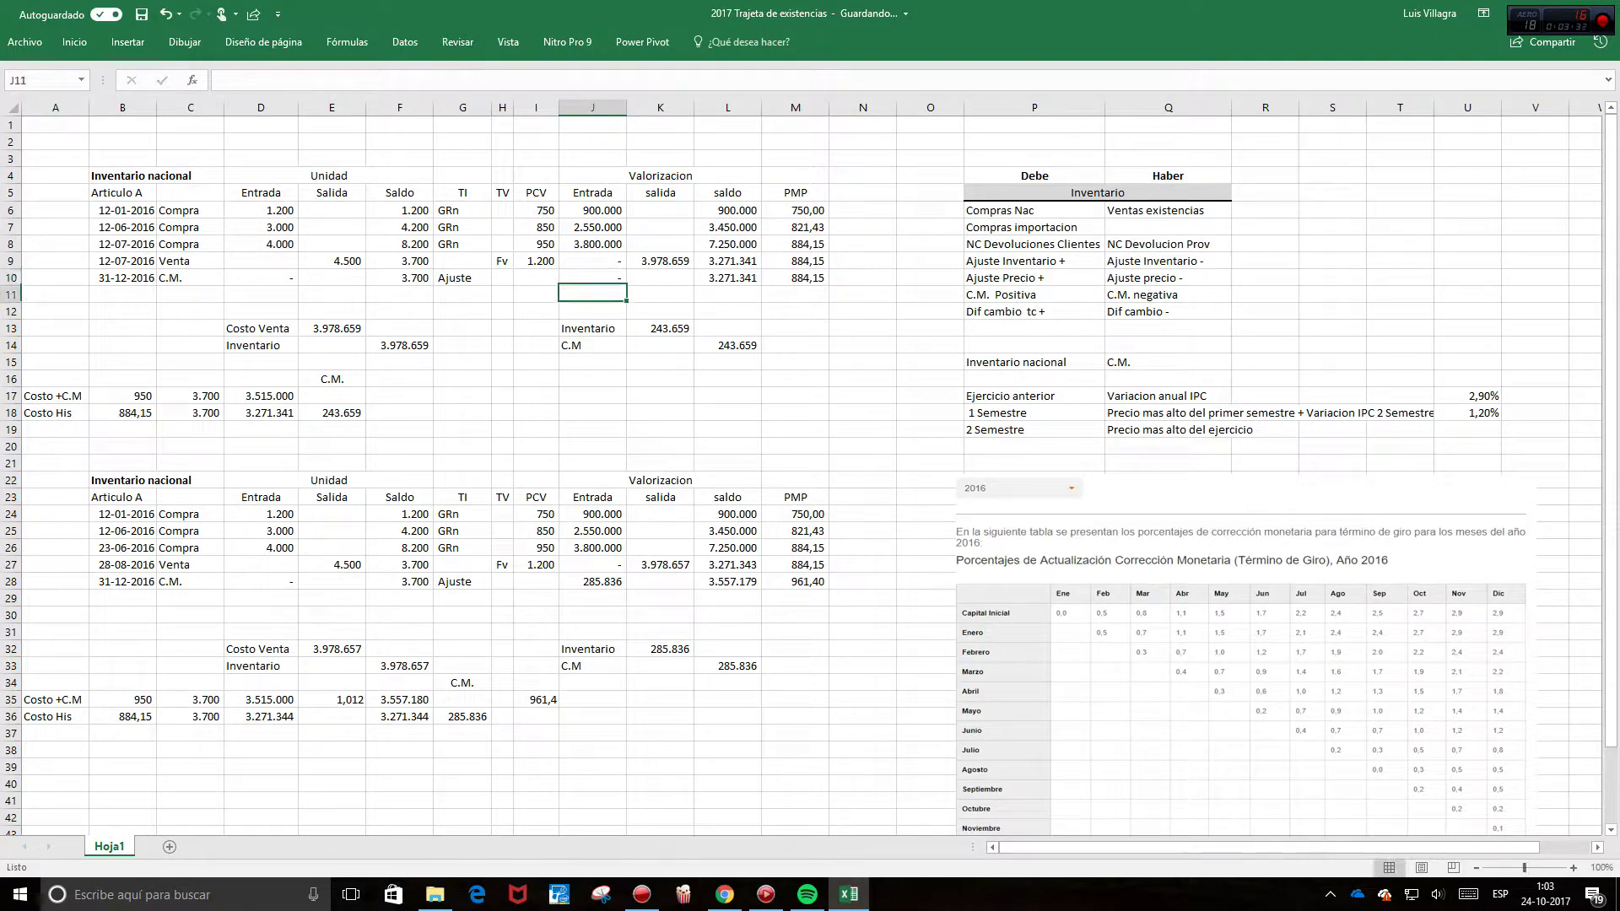
left_click(592, 582)
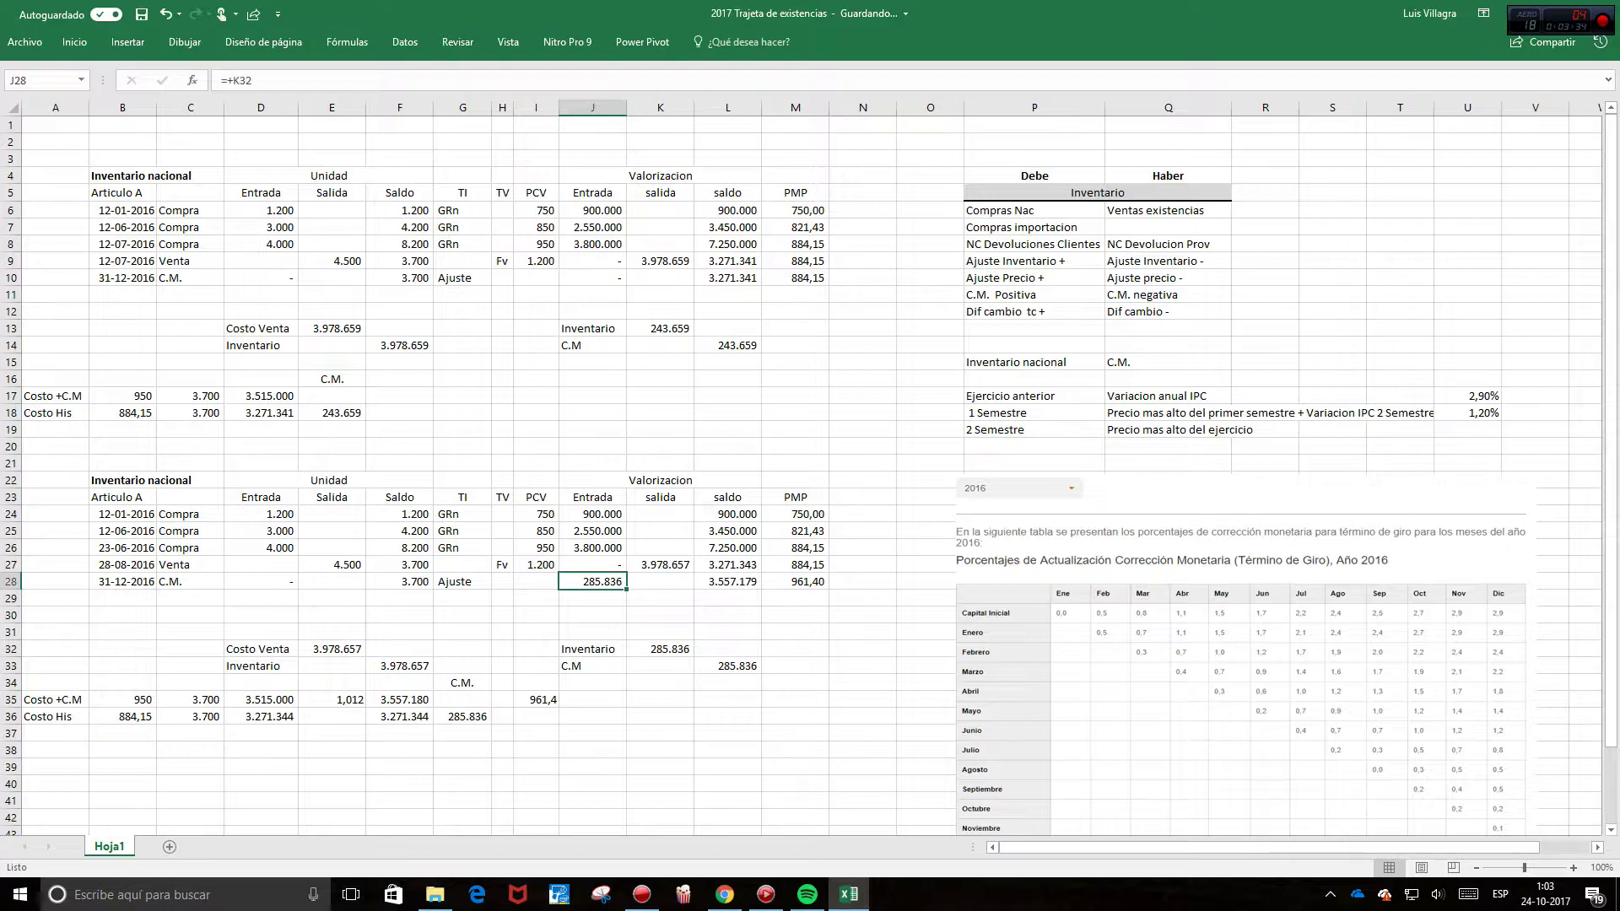
type("0")
key("Return")
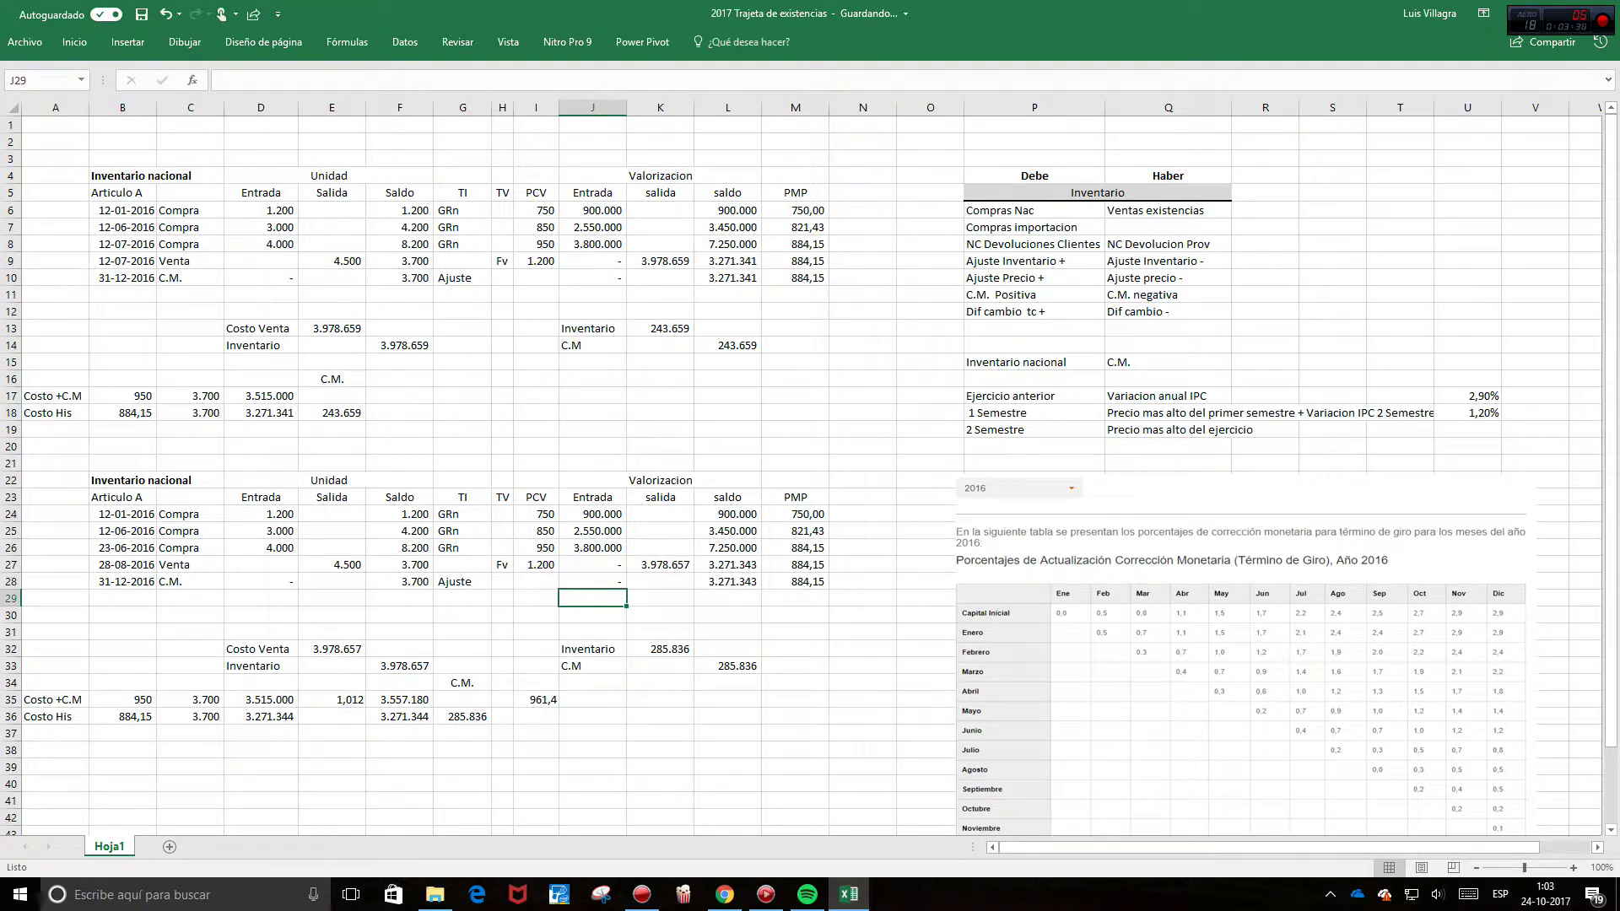
Step: Check how the sale's valued salida in K9 is calculated from the units sold and the preceding PMP
left_click(331, 261)
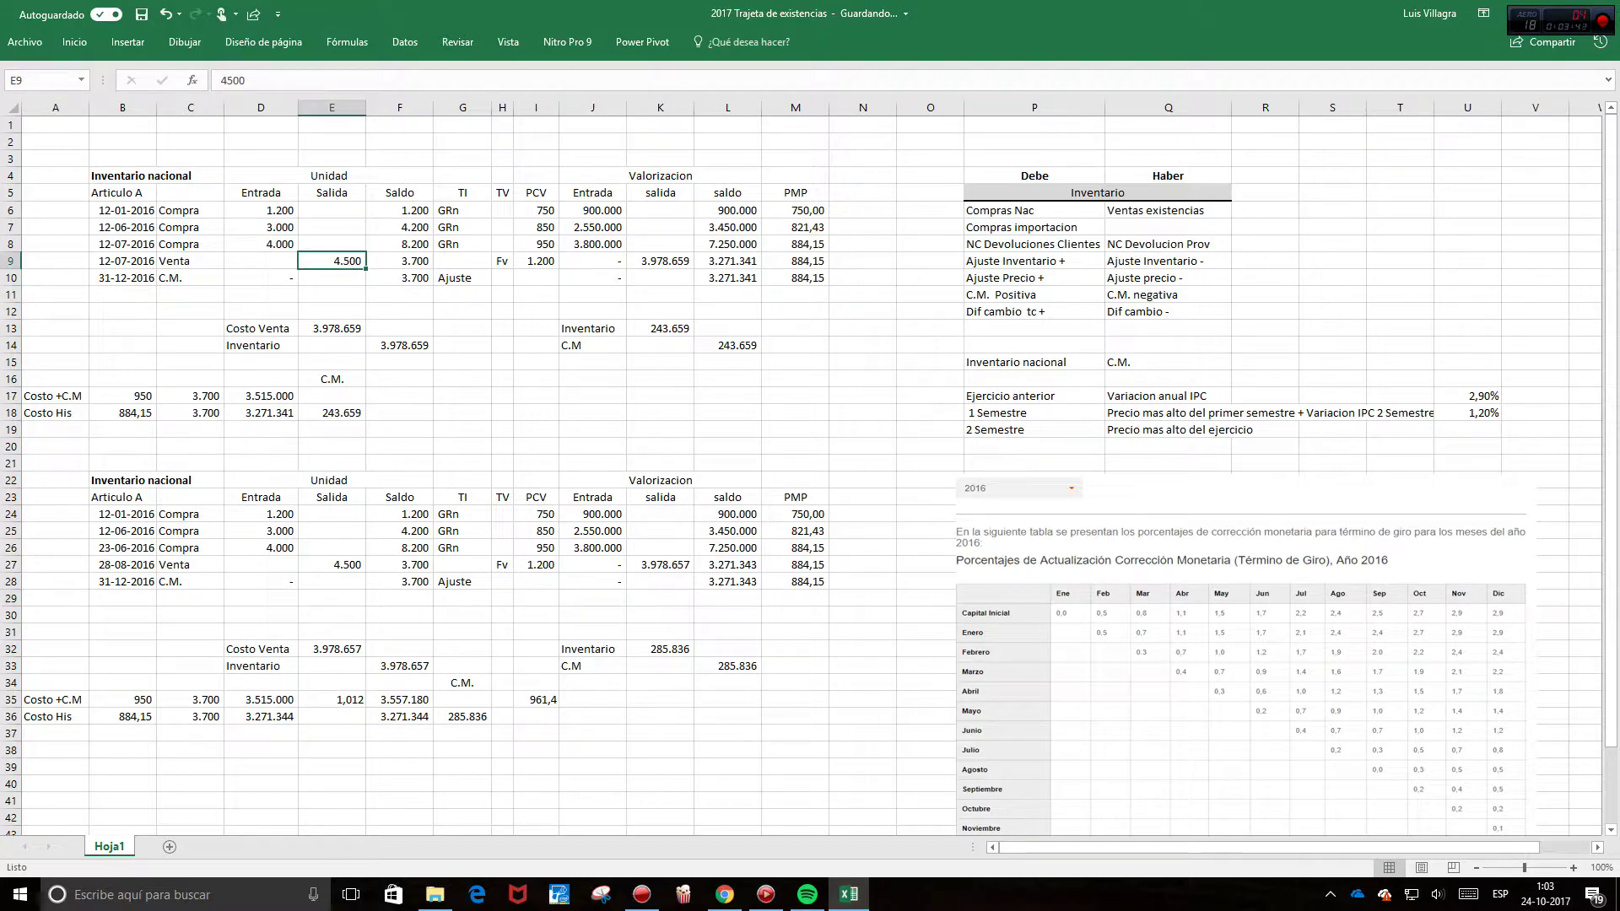
left_click(660, 260)
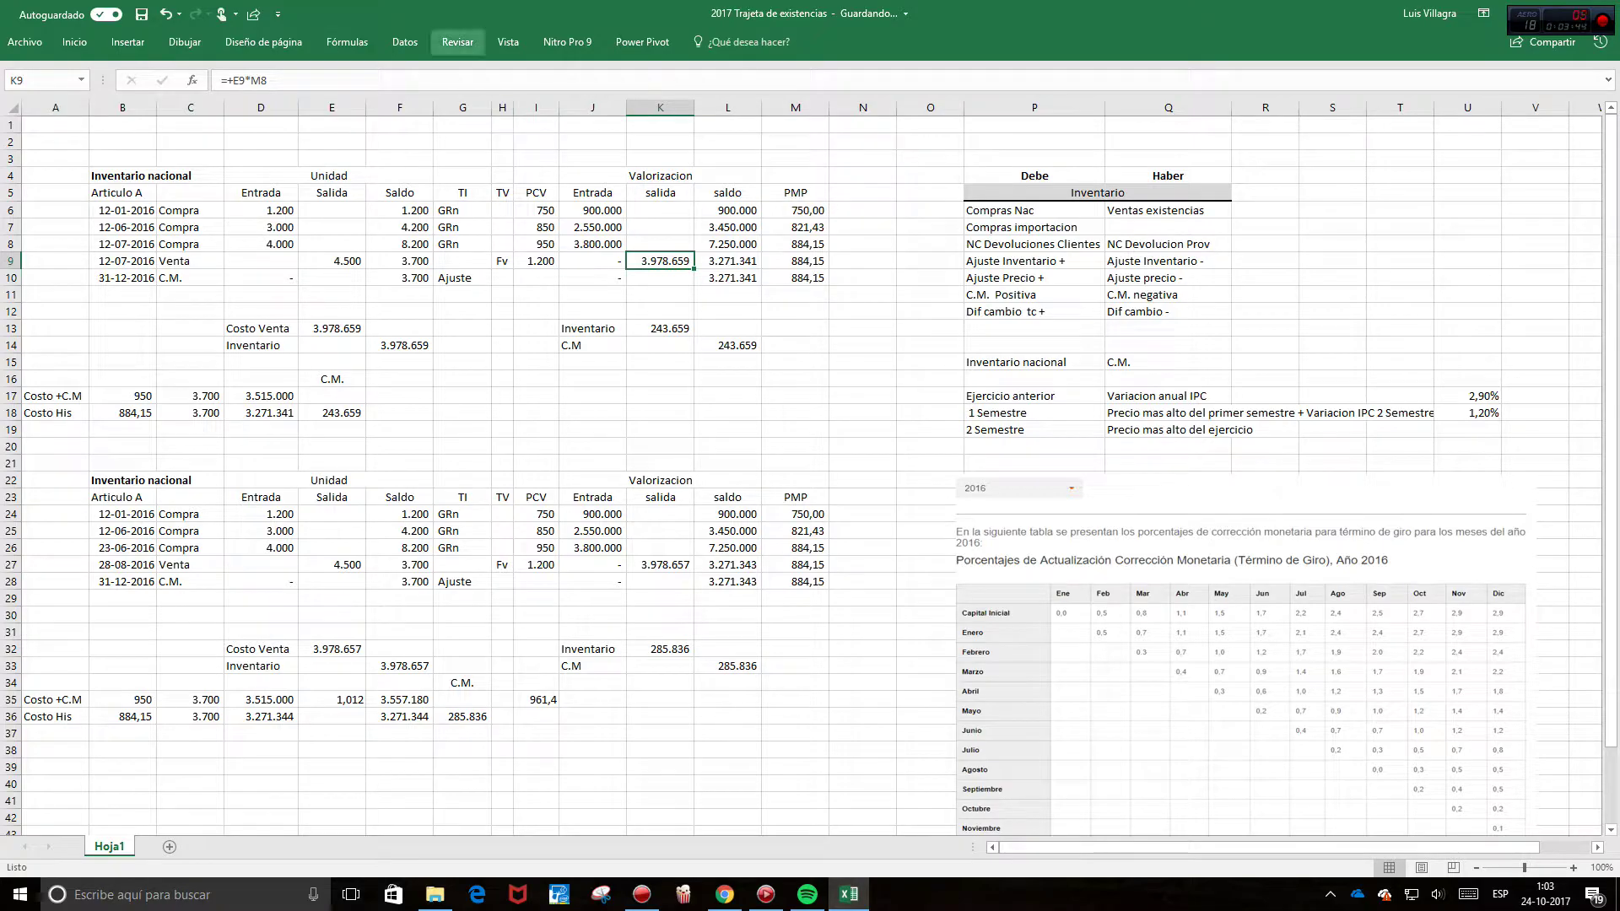
left_click(249, 80)
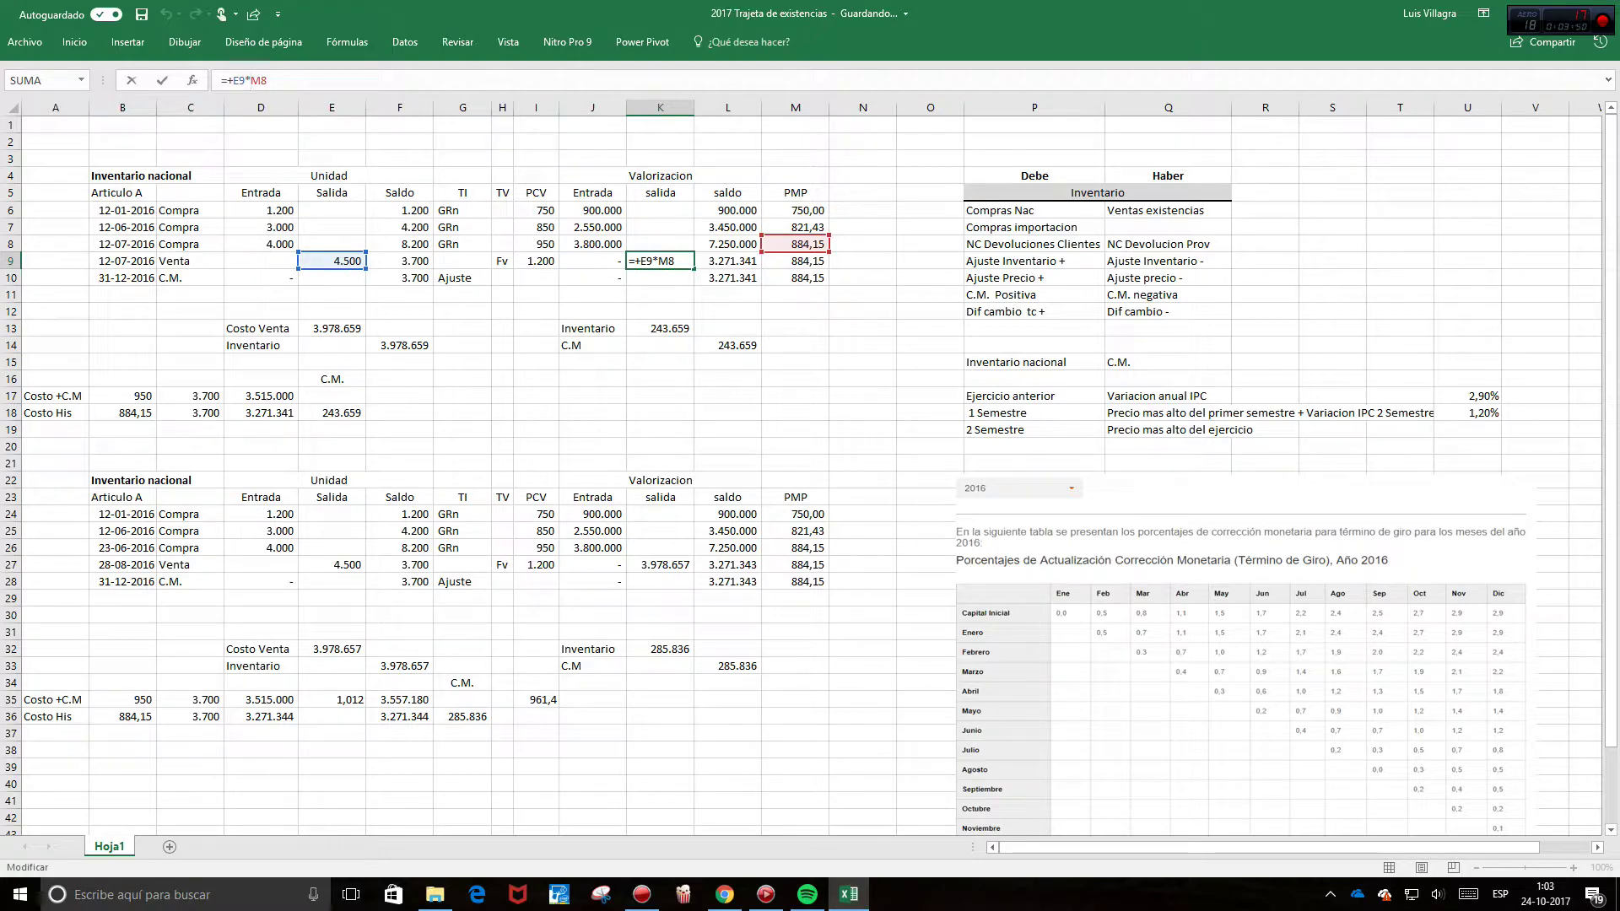
key("Return")
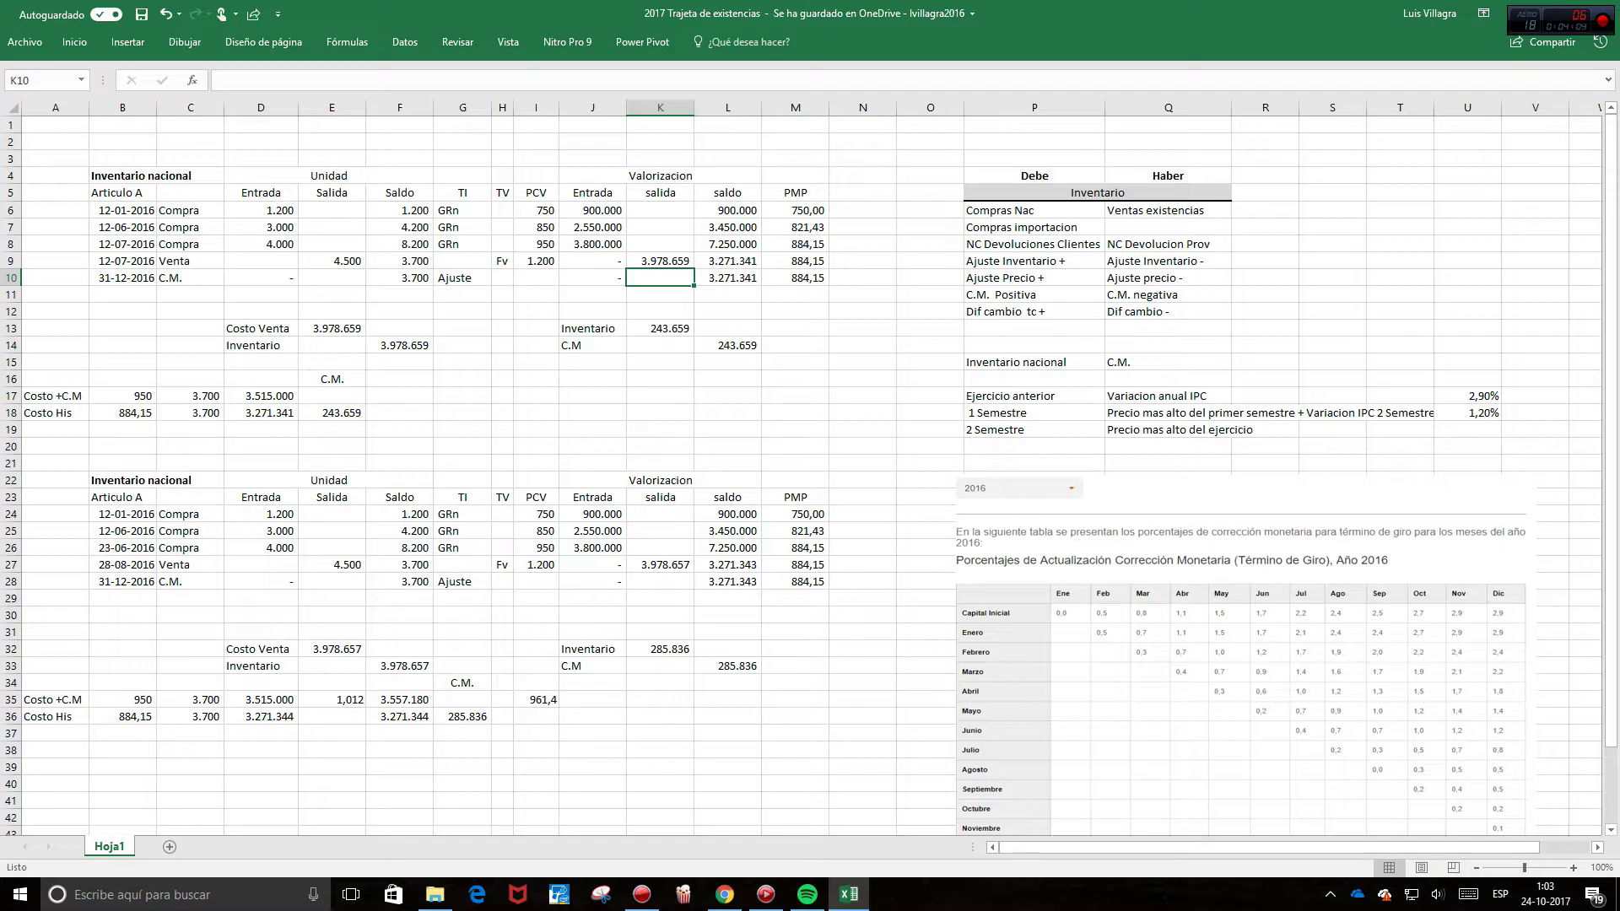
Step: Compare the purchase dates and PCV prices, and trace the Costo +C.M row's price, final units and total
left_click(122, 210)
left_click(122, 227)
left_click(122, 244)
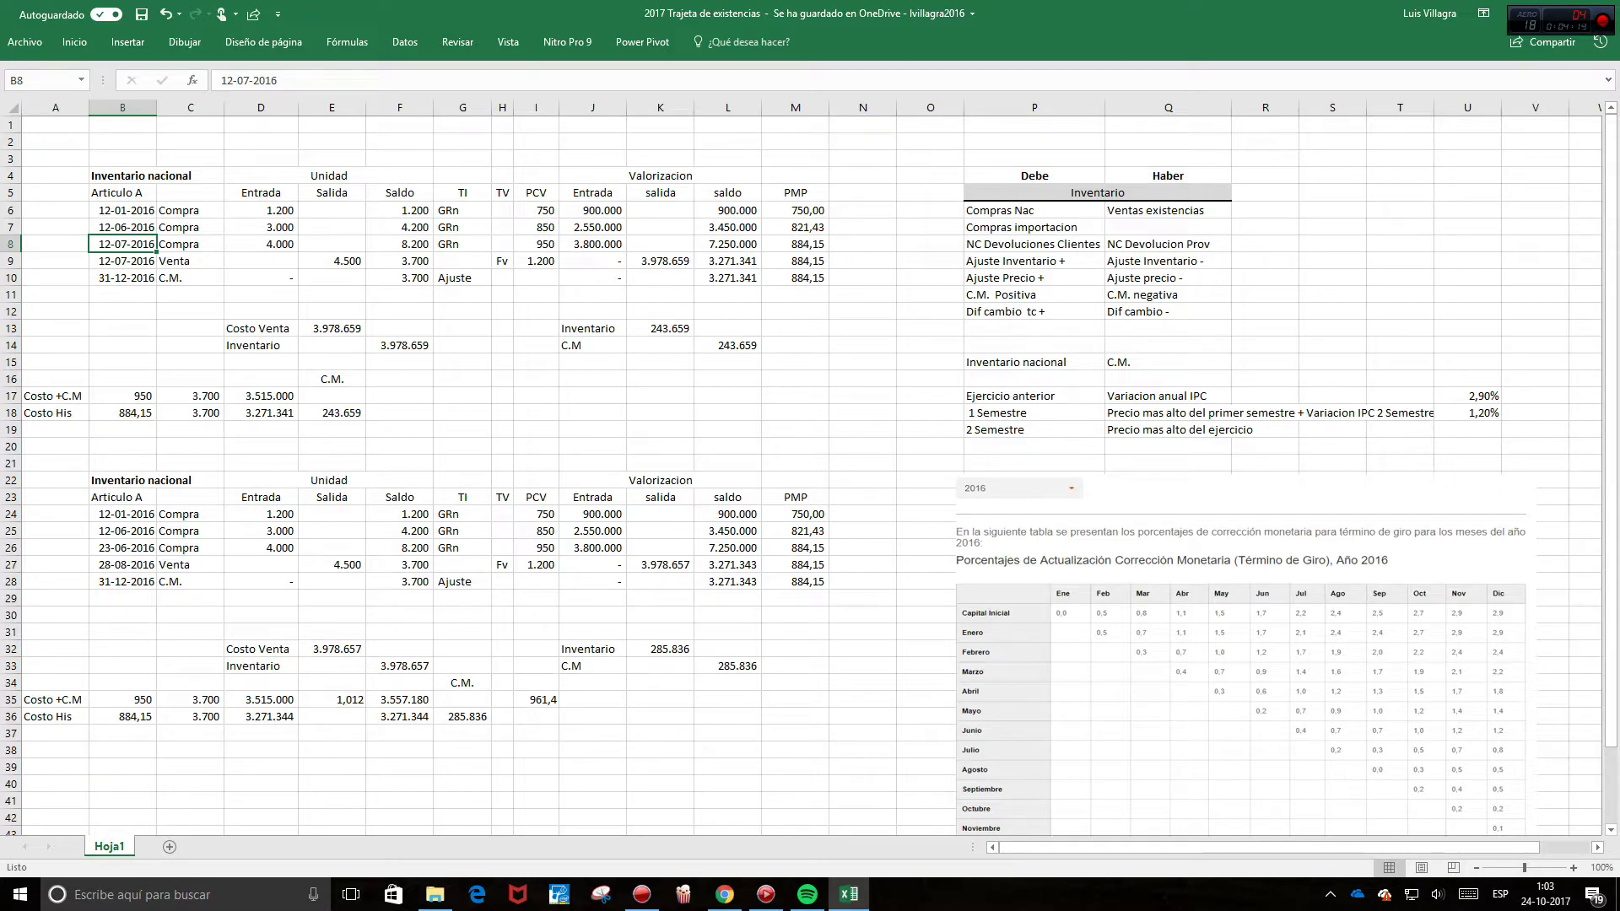
left_click(536, 210)
left_click(535, 227)
left_click(535, 244)
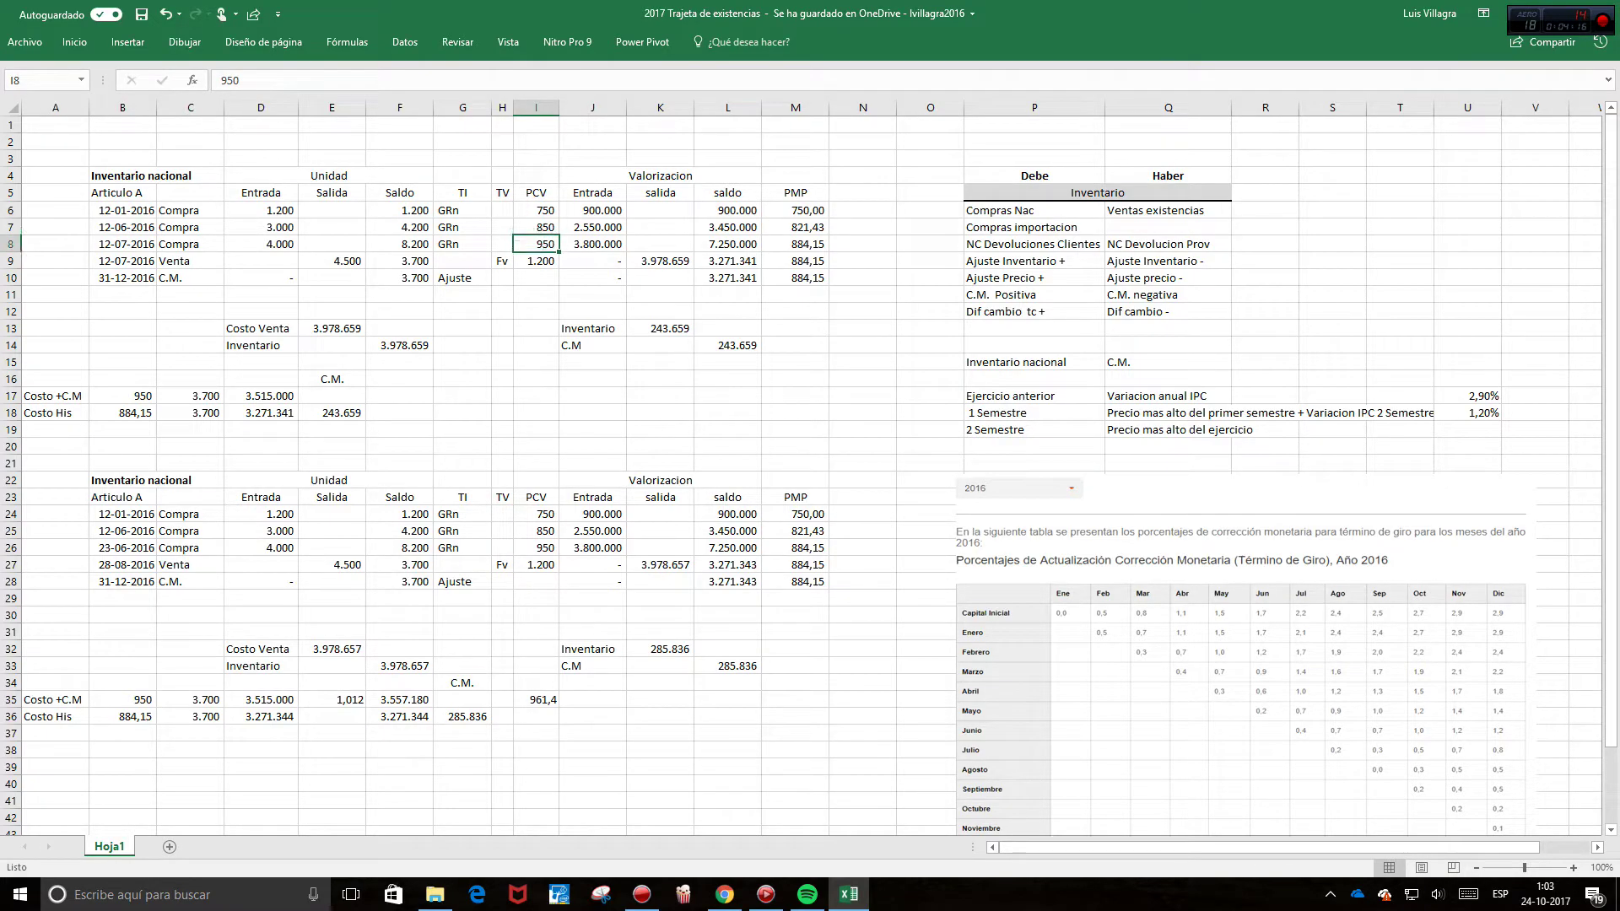
left_click(122, 396)
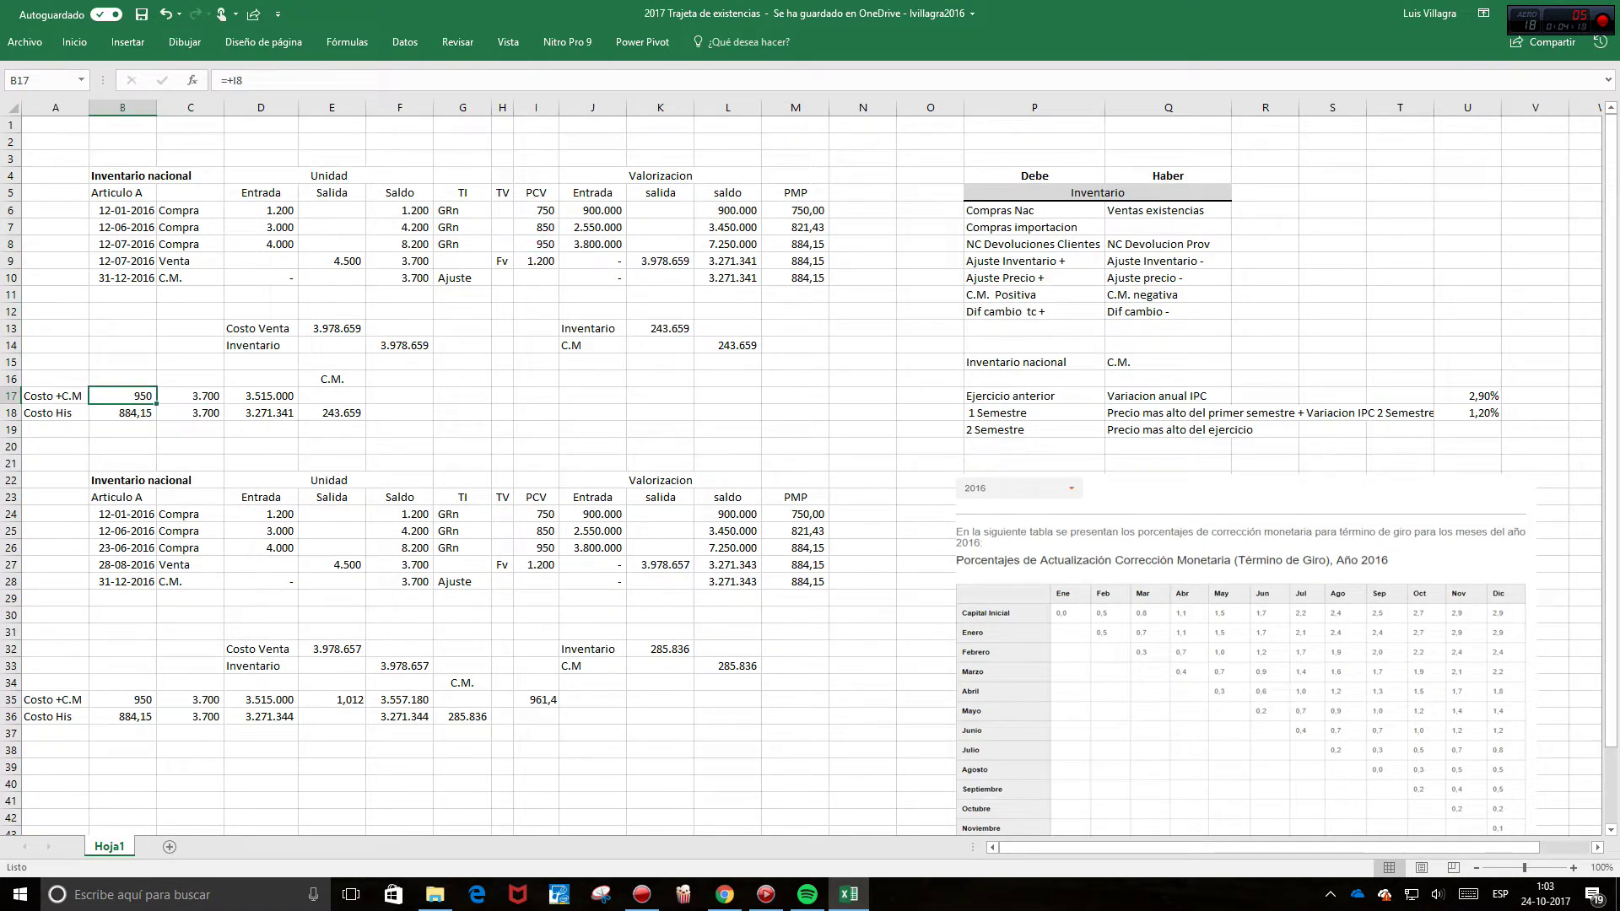
left_click(189, 396)
left_click(399, 277)
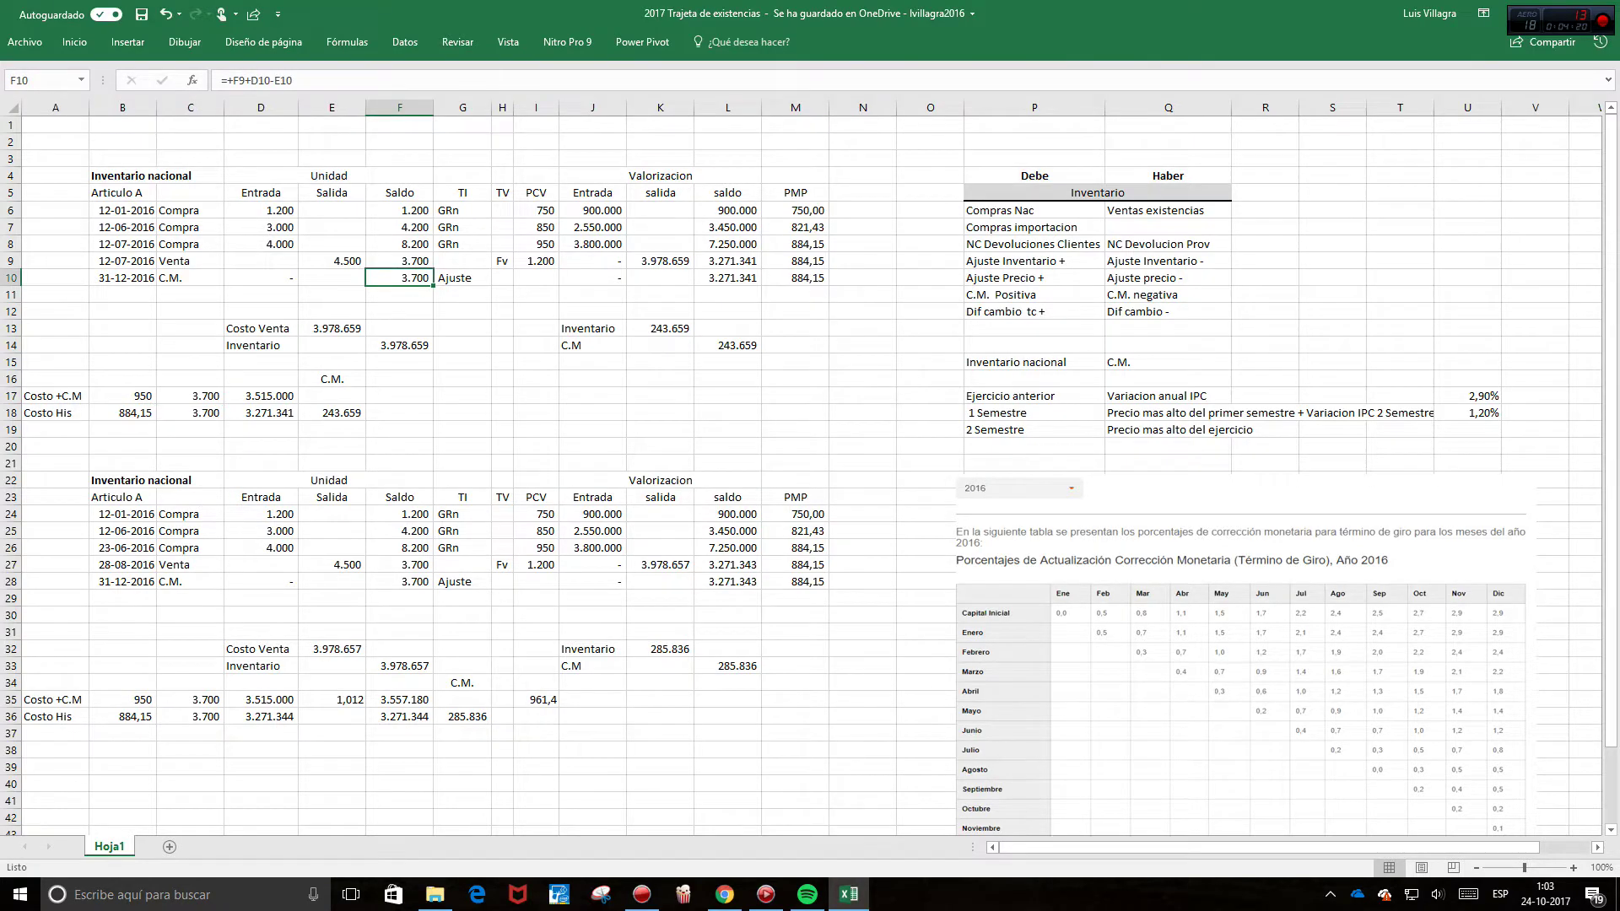
left_click(261, 396)
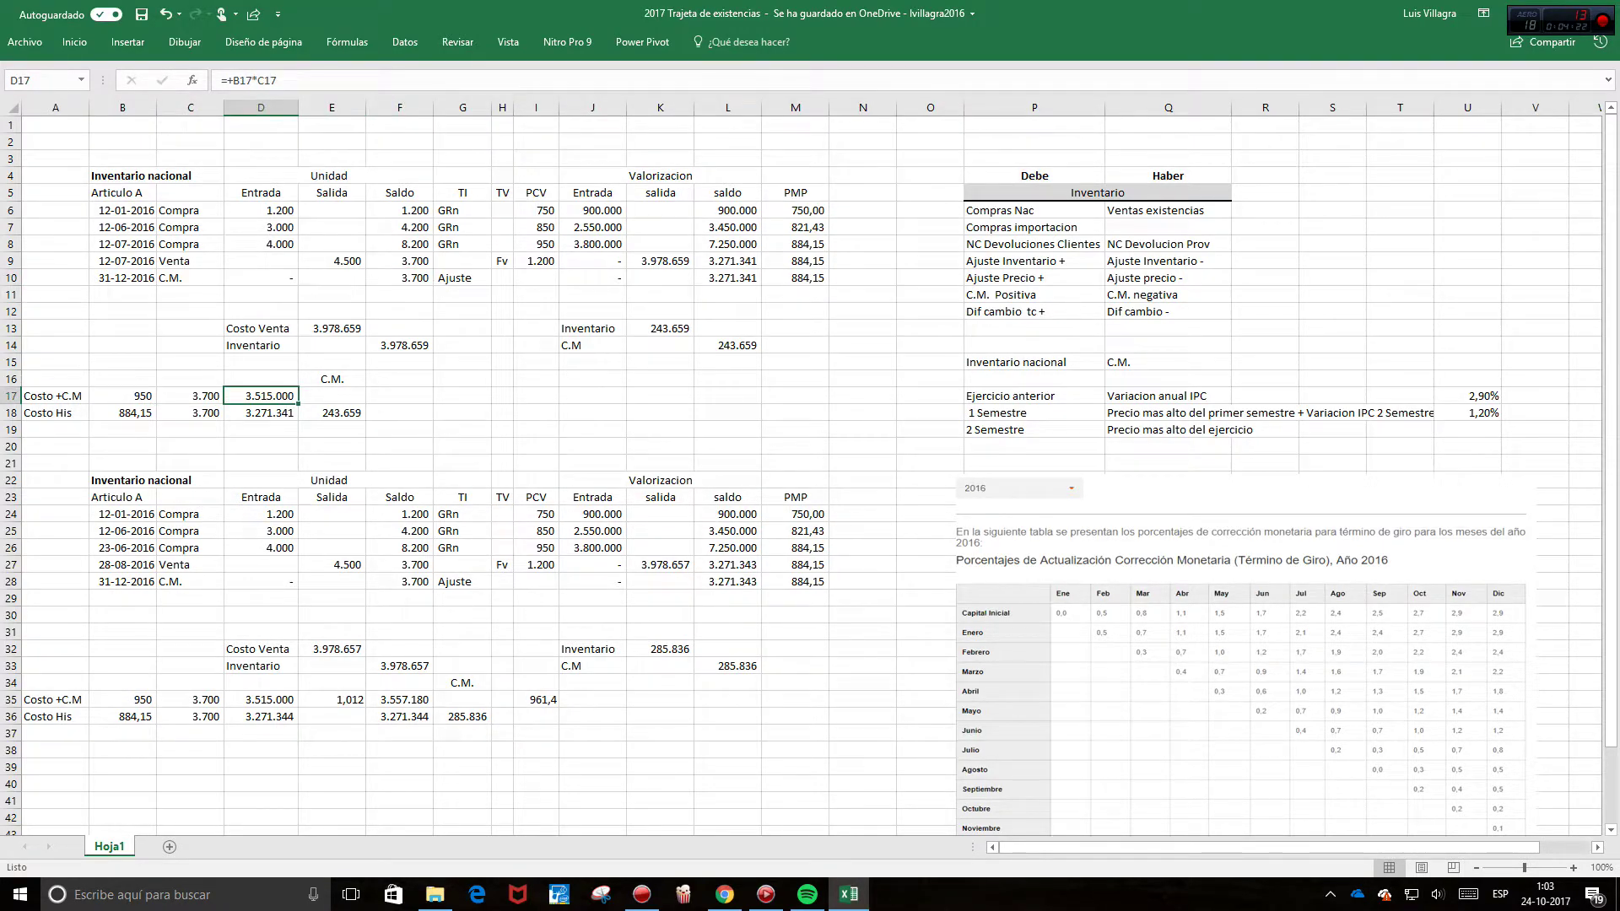
Step: Enter the heading Costo + C.M in cell D16, above the corrected cost total
left_click(261, 379)
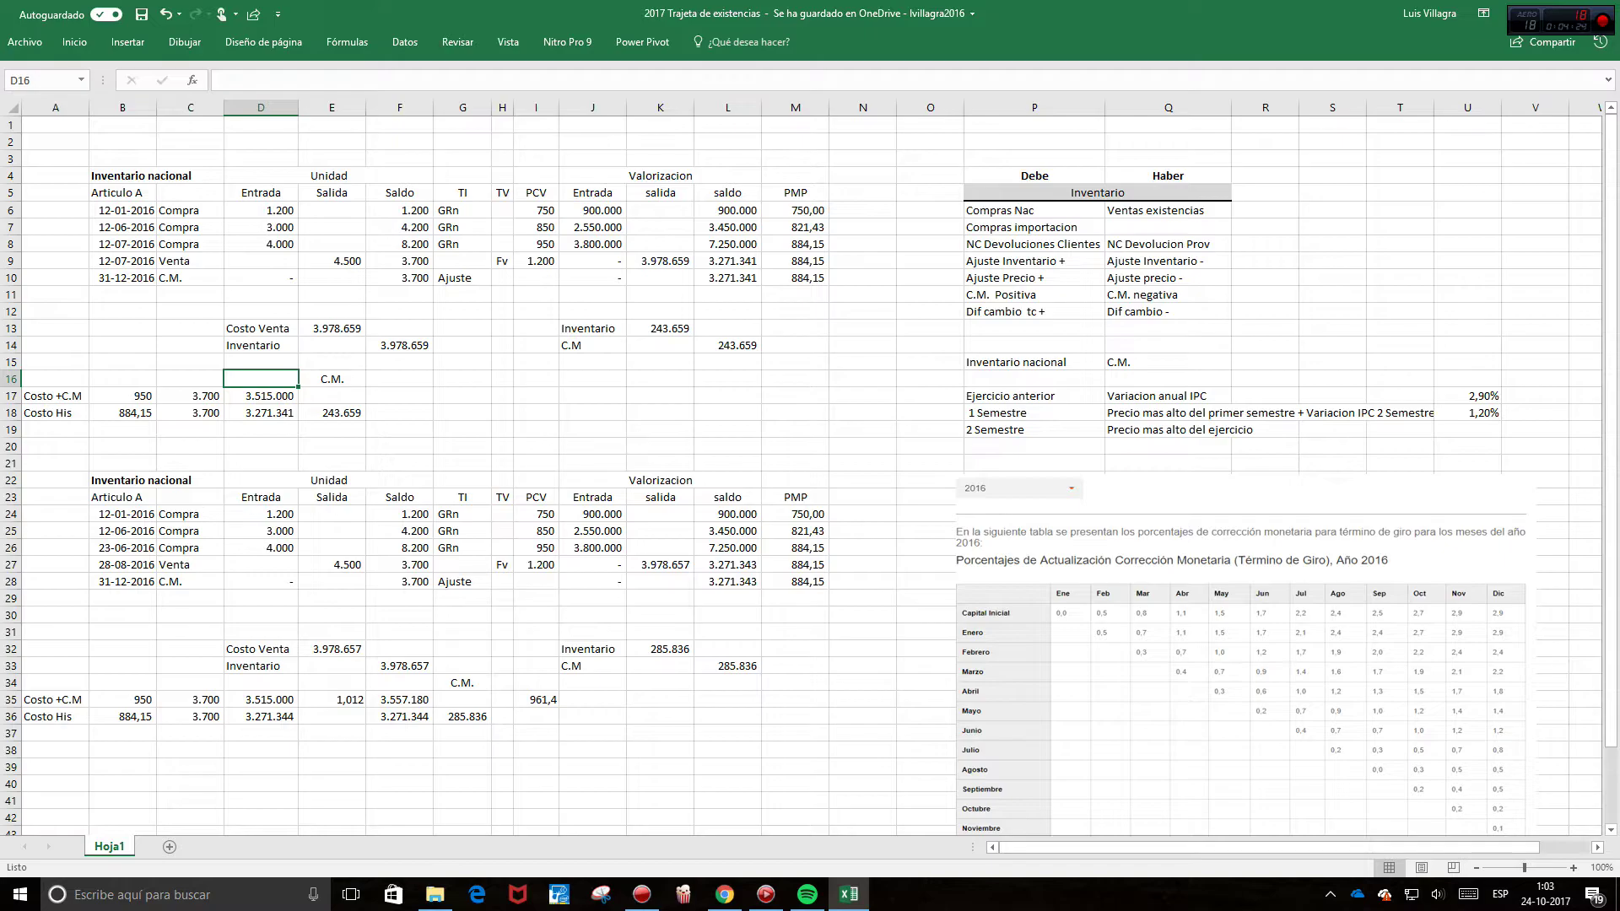
type("Costo + C.M")
key("Return")
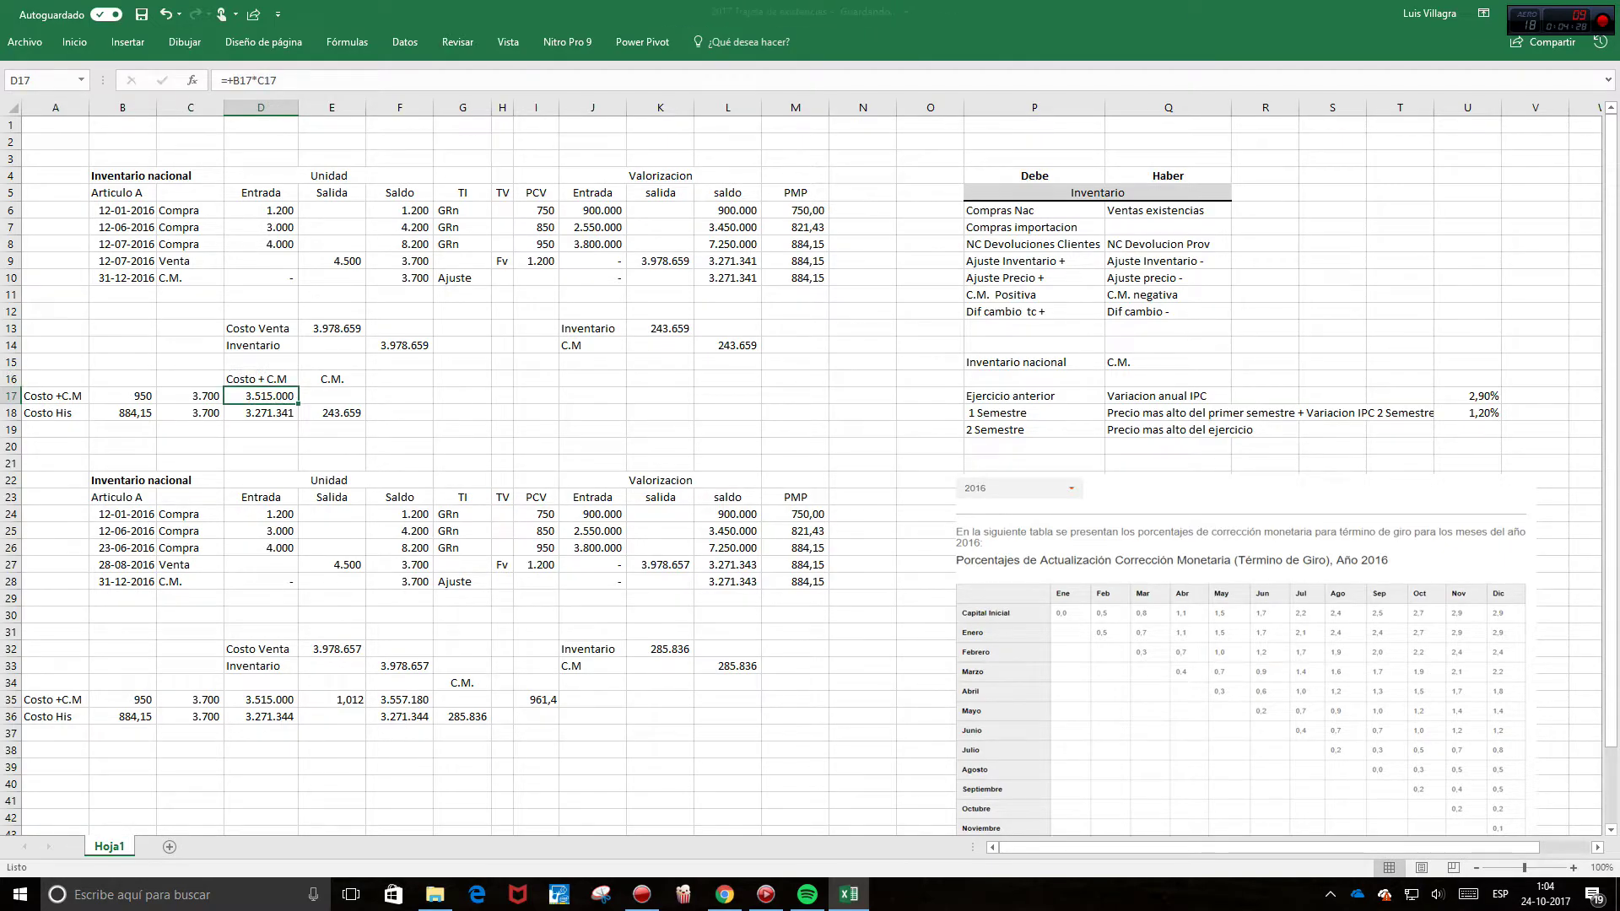
Step: Examine the Costo His row against the final PMP, and the C.M. formula in E18 that subtracts it from the corrected cost
left_click(56, 413)
left_click(122, 413)
left_click(795, 277)
left_click_drag(190, 396, 260, 412)
left_click(261, 412)
left_click(332, 413)
left_click(260, 396)
left_click(260, 412)
left_click(331, 412)
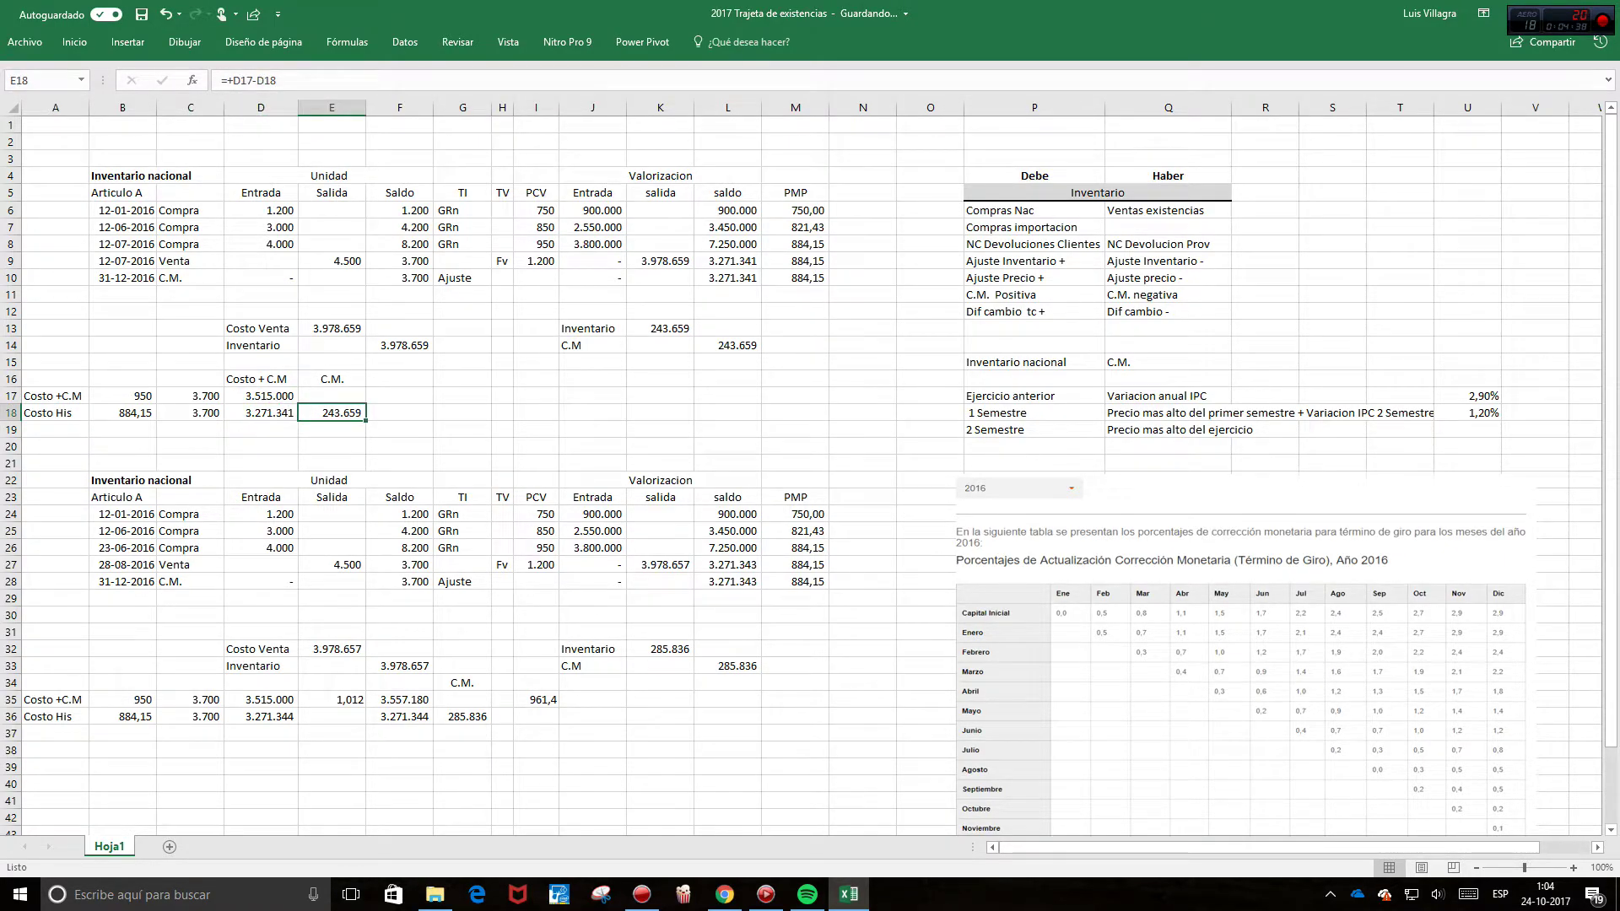
Step: Review the first card's Costo Venta and Inventario entry, and trace the C.M. amount to the Inventario and C.M entry
left_click(660, 261)
left_click(261, 328)
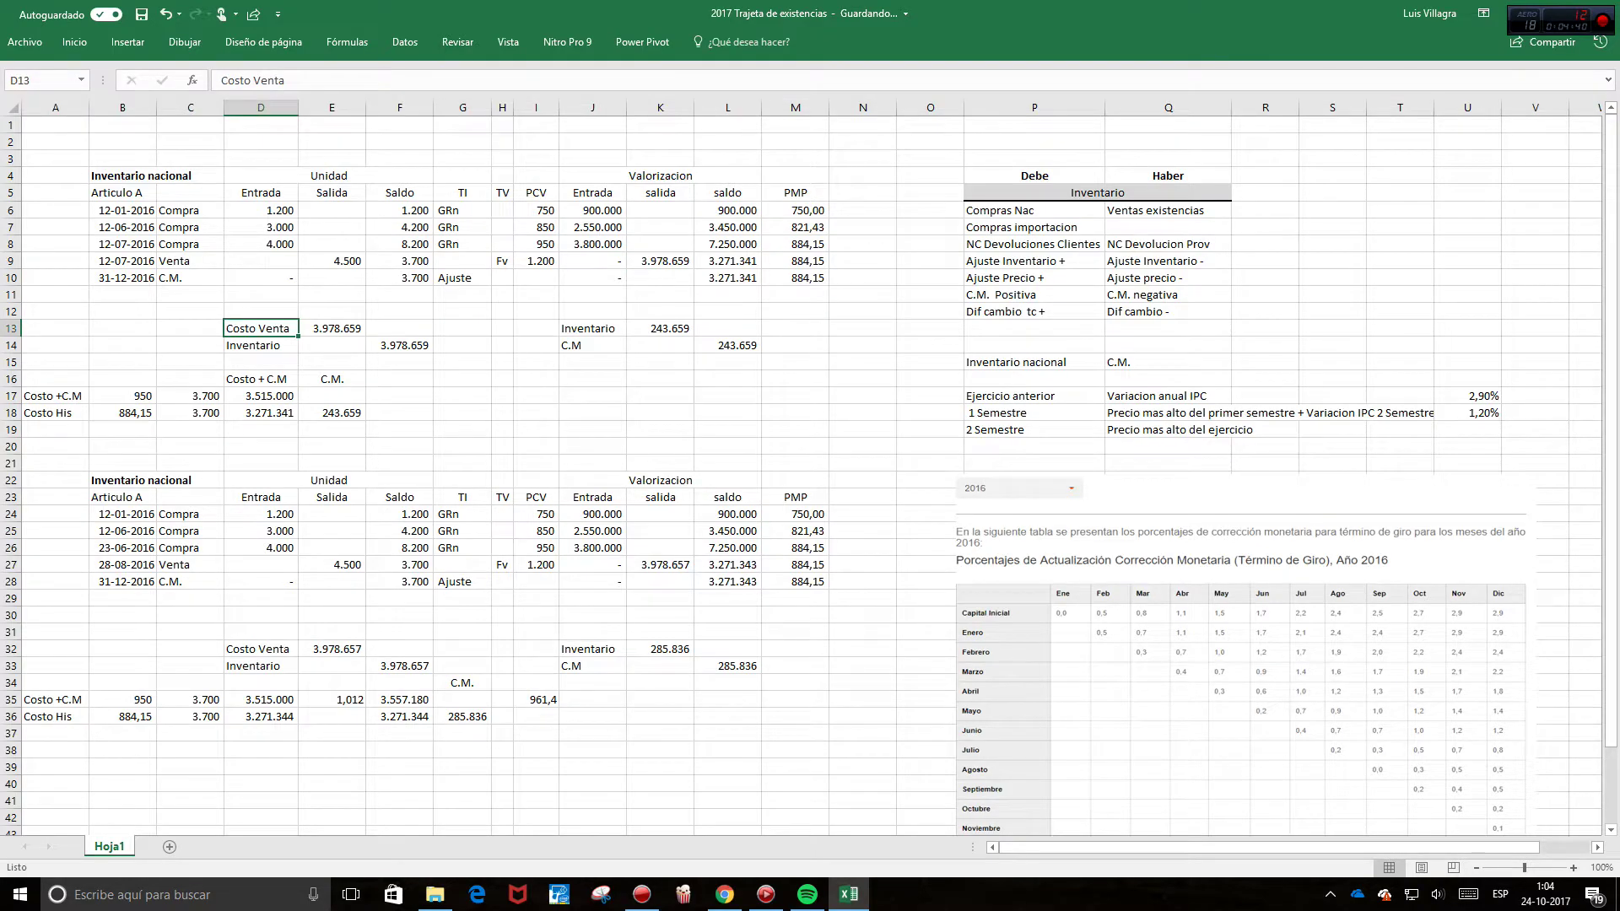
left_click(260, 345)
left_click(332, 412)
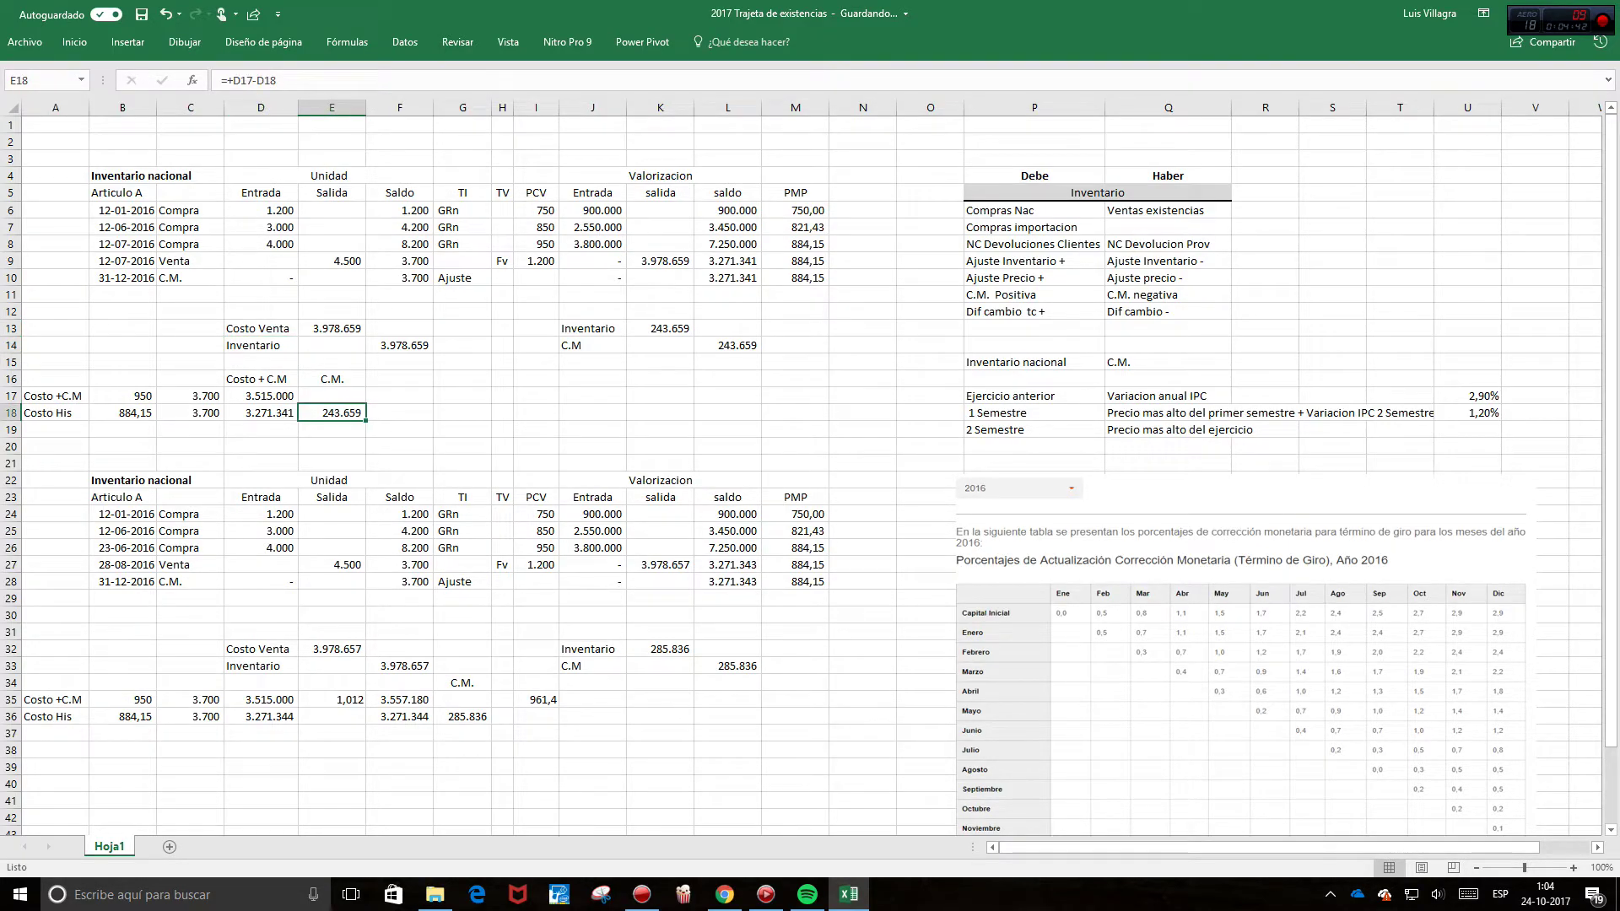
left_click(592, 329)
left_click(728, 345)
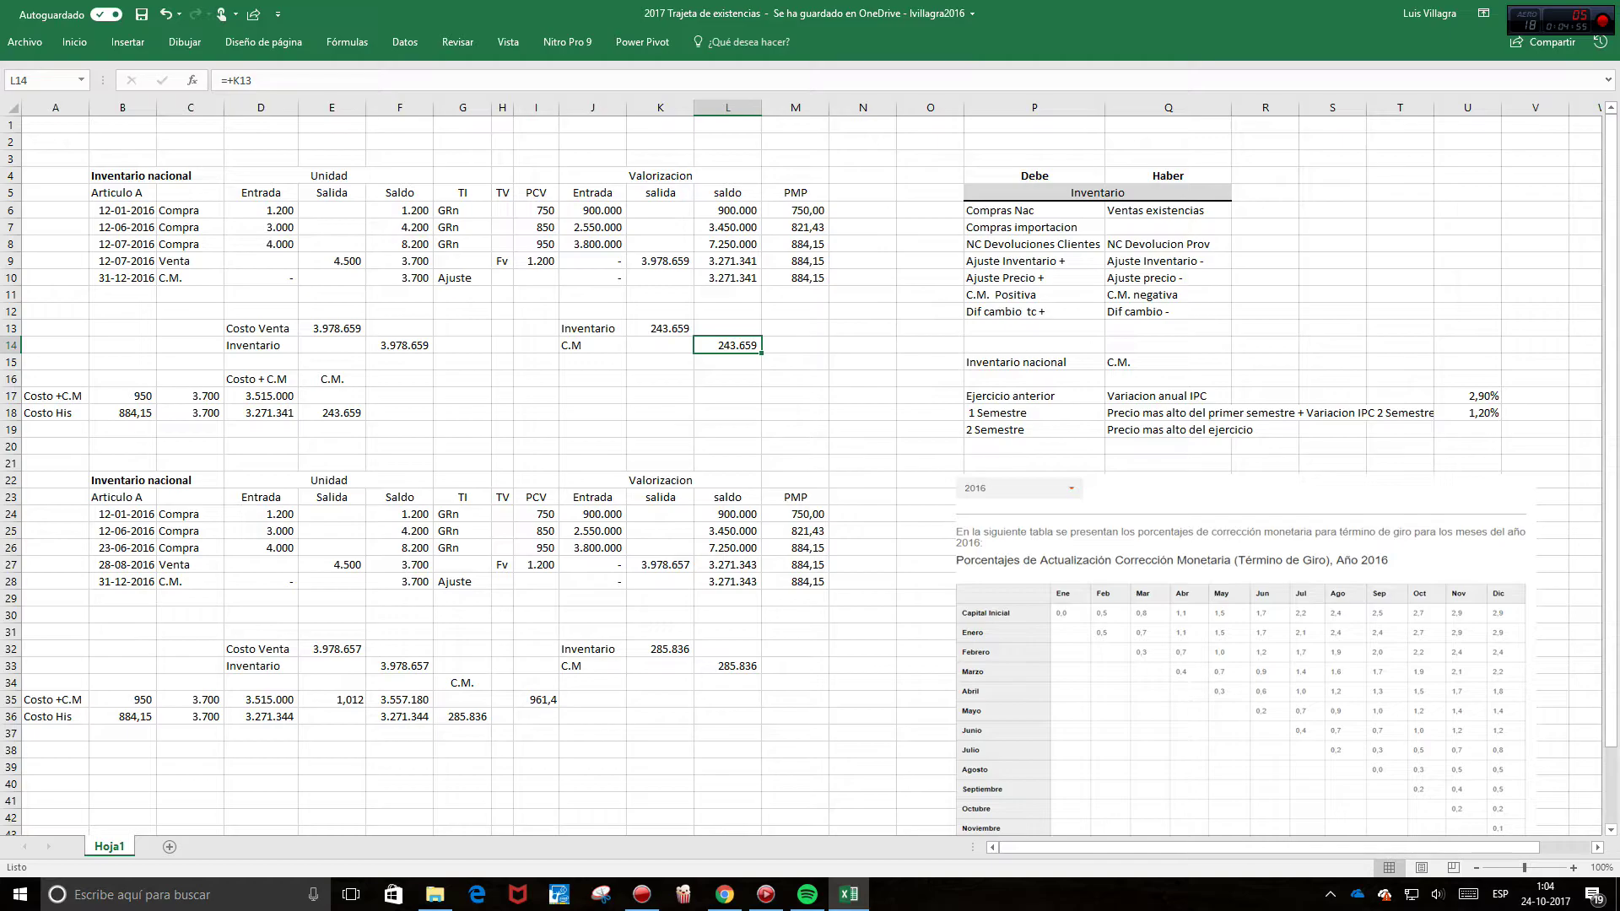
Step: Link the valued Entrada of the first card's 31-12-2016 C.M. row (J10) to the C.M. amount in E18
left_click(261, 278)
left_click(332, 278)
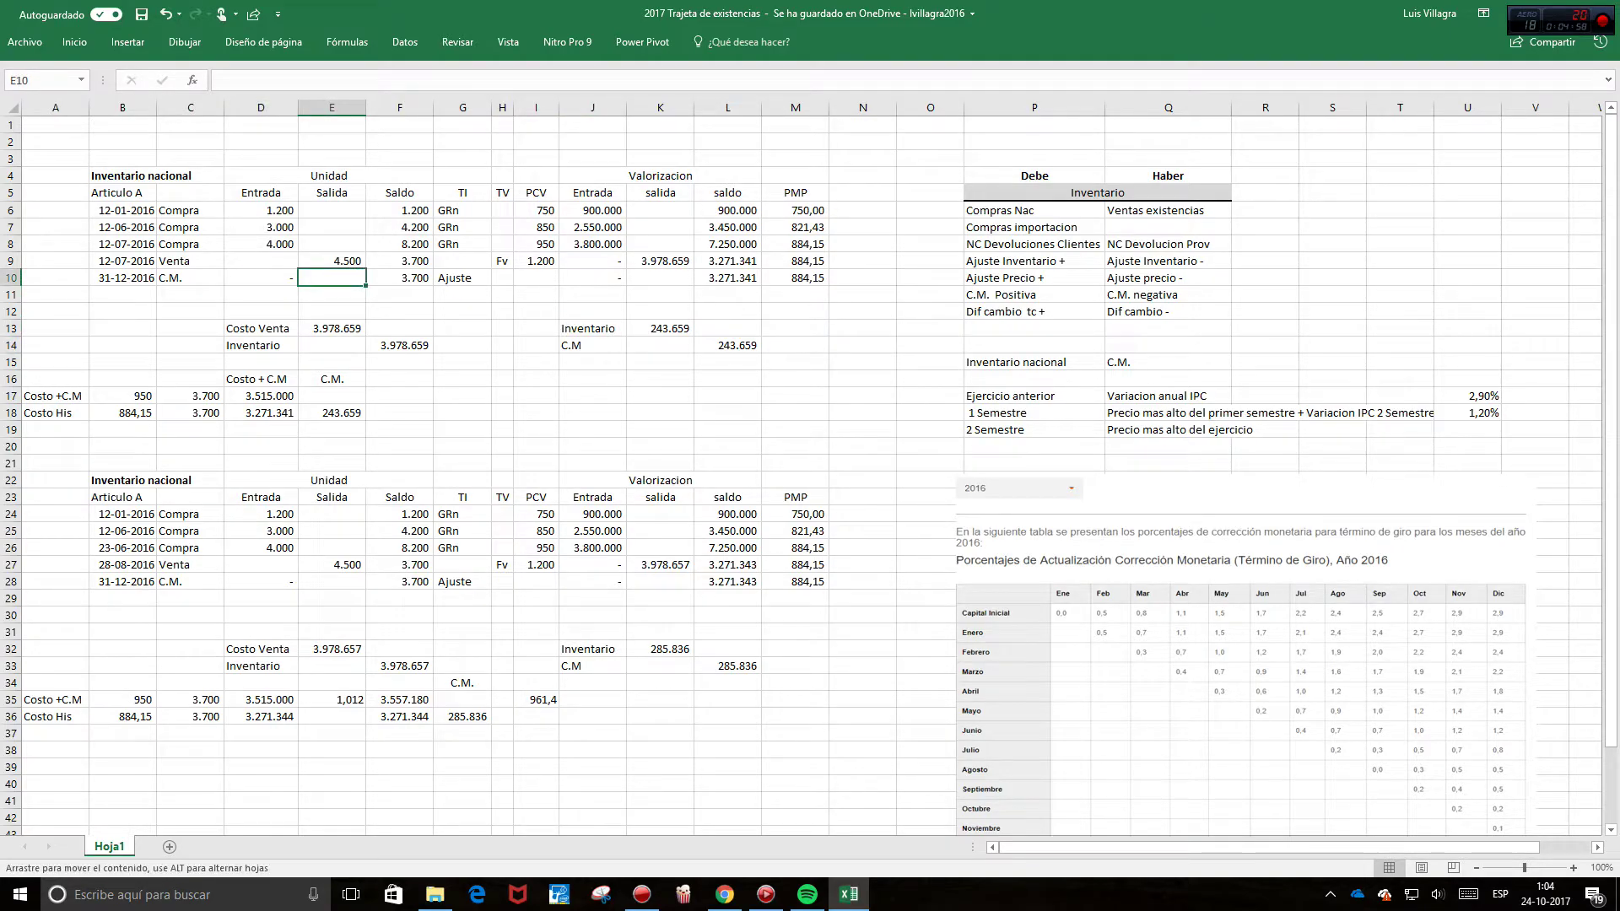
left_click(400, 279)
left_click(462, 279)
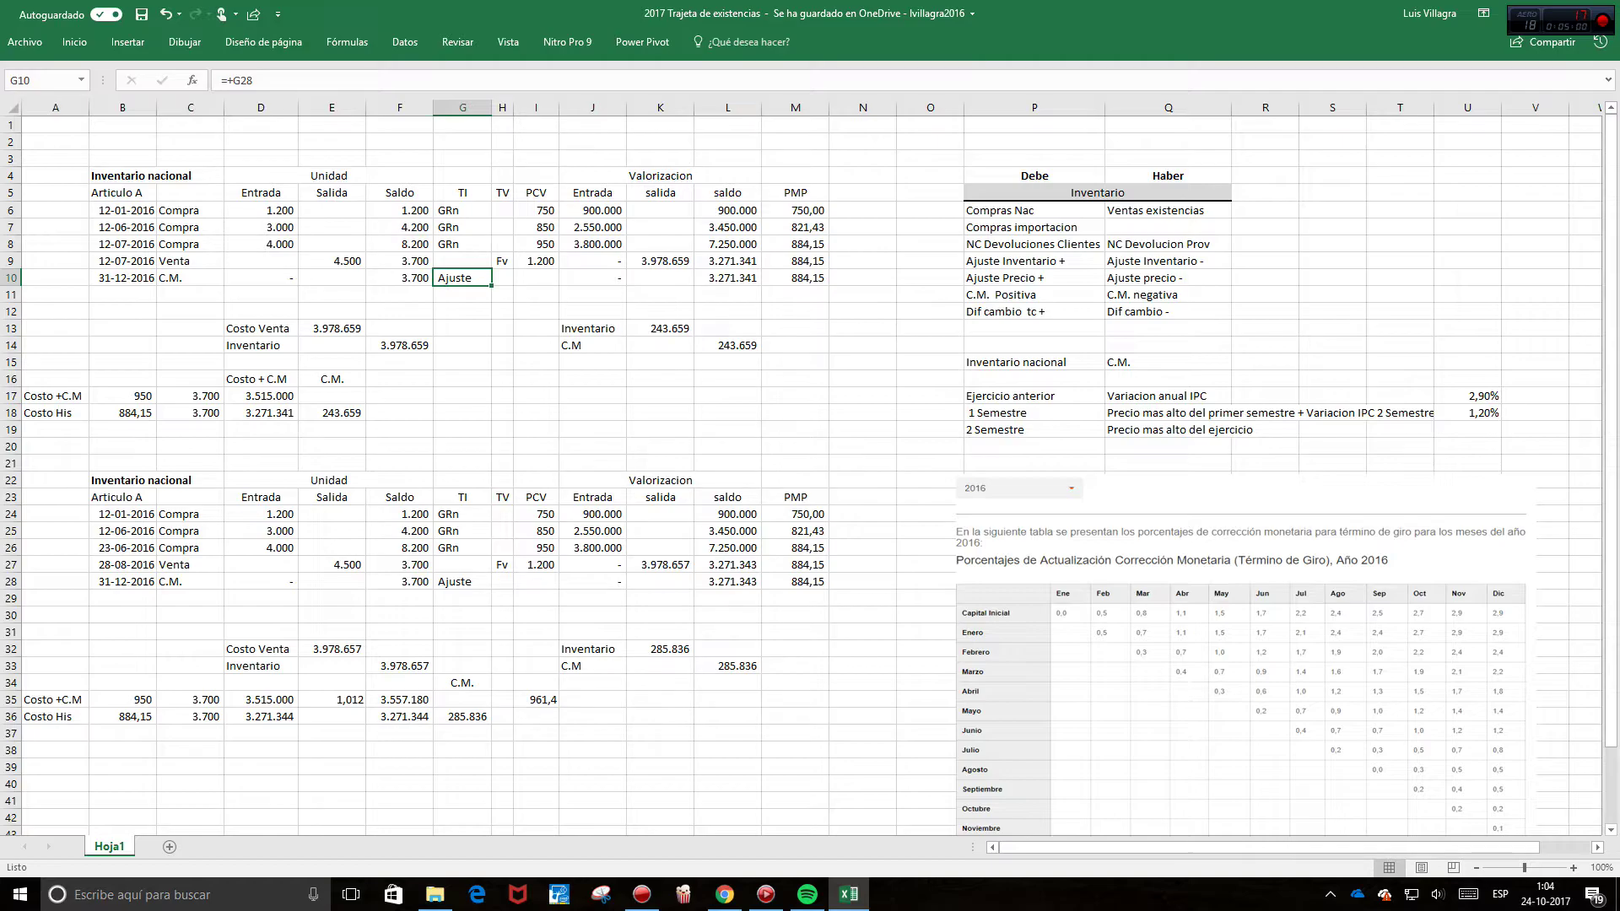
left_click(592, 278)
type("+")
left_click(332, 413)
key("Return")
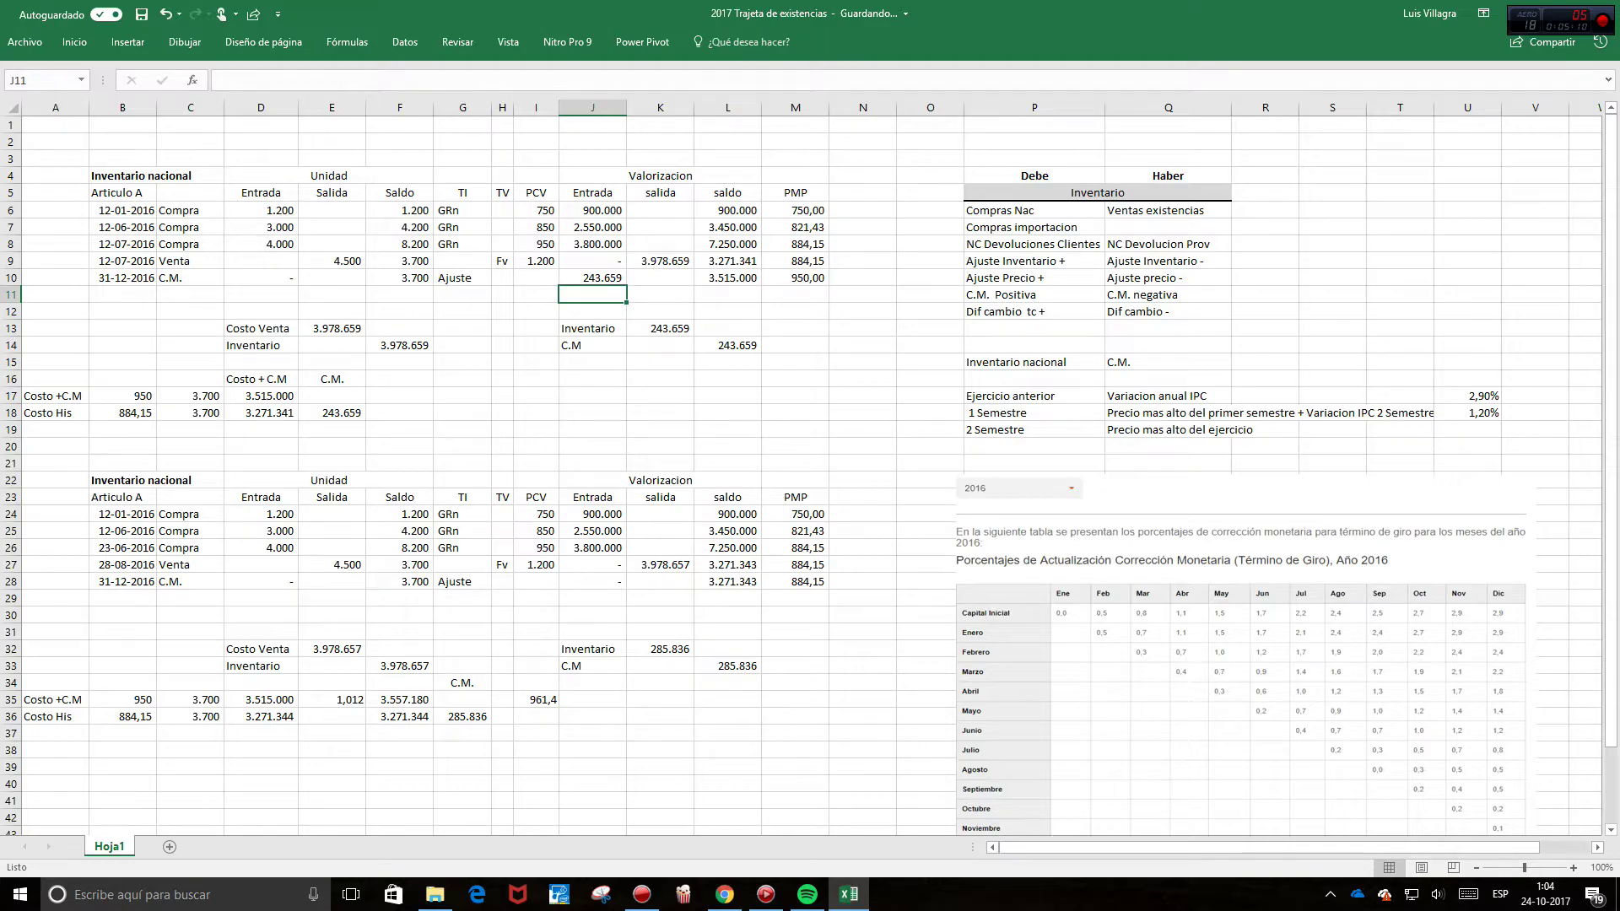
Step: Compare the PMP of the first card's C.M. row with the unit price in its Costo +C.M row
left_click(796, 278)
left_click(123, 395)
left_click(795, 277)
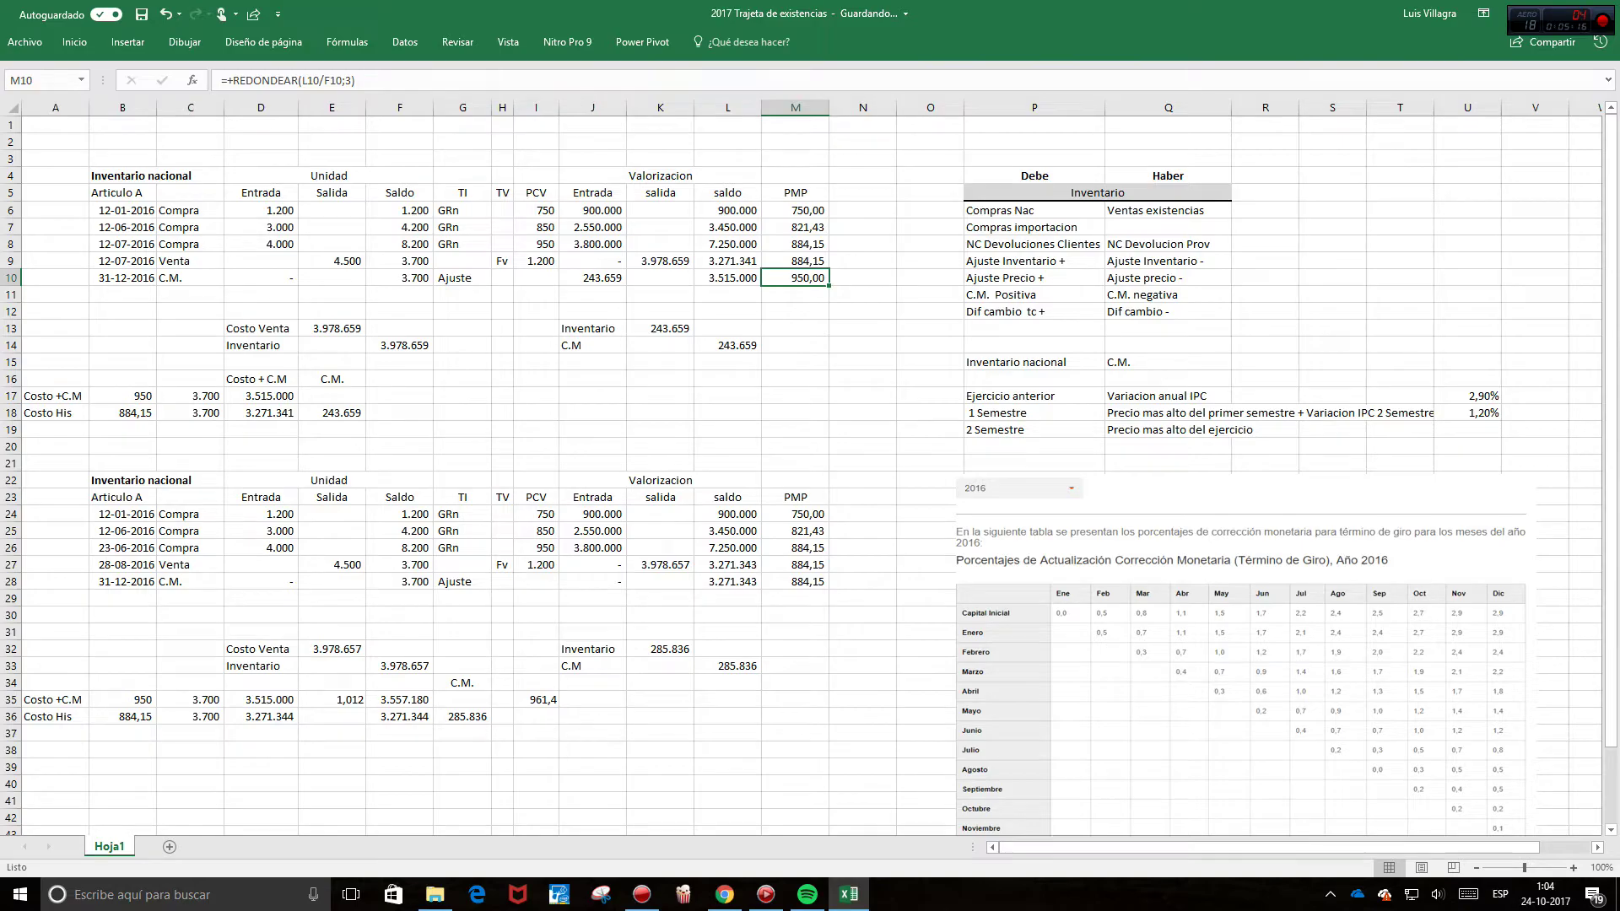
Step: Review the second card's movement dates against the 1 Semestre rule, and locate the PCV of the 23-06-2016 purchase
scroll(12, 549, "down", 2)
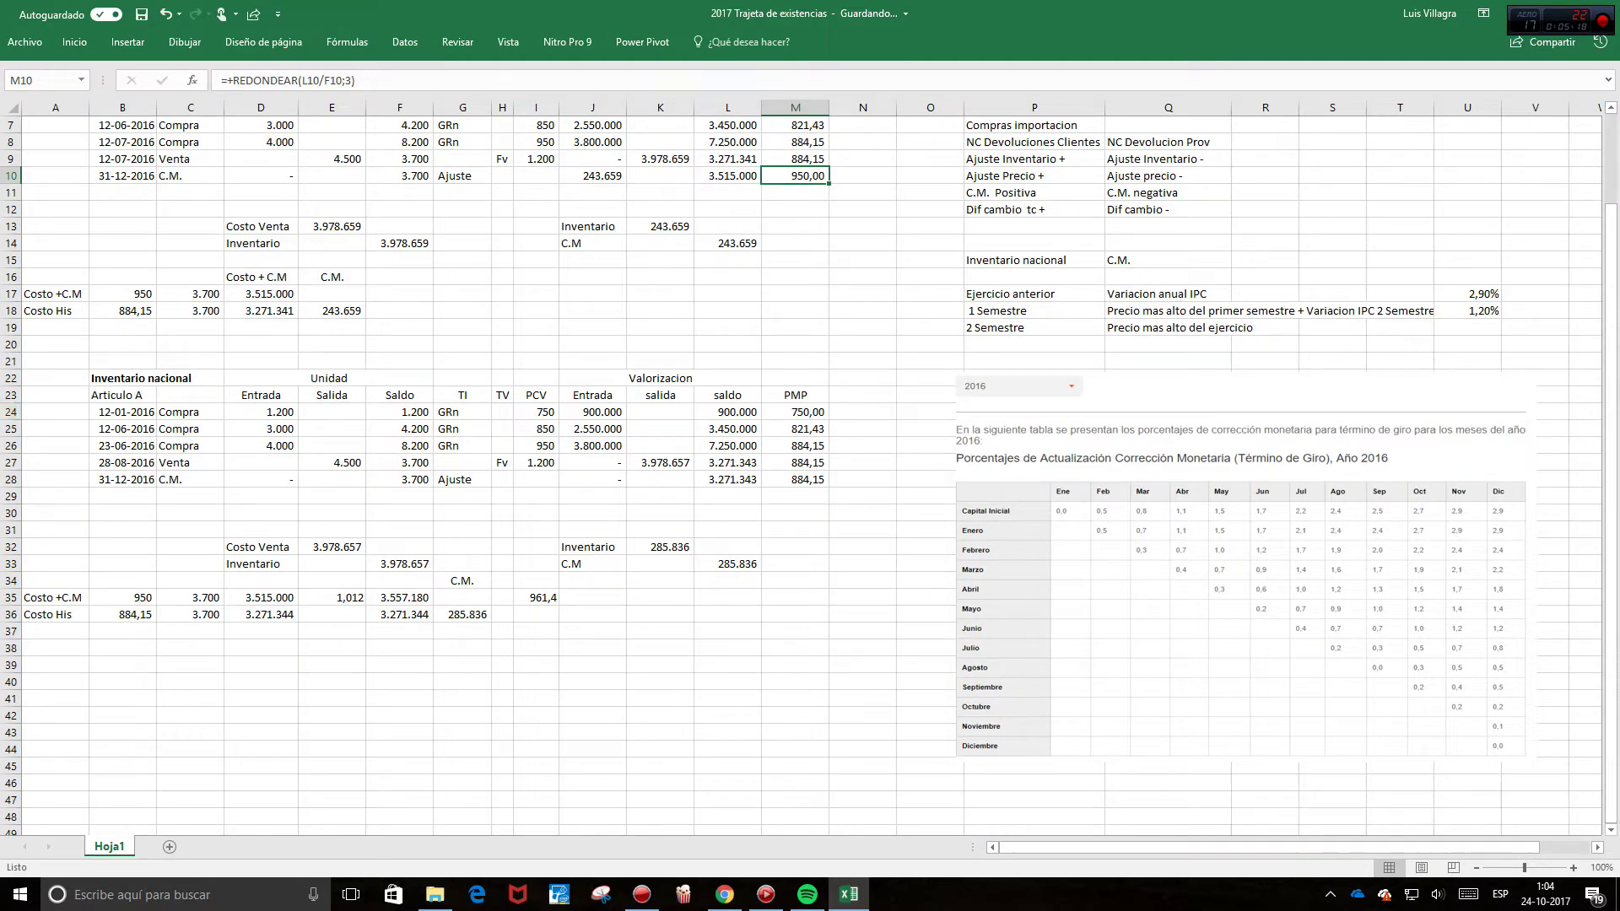
left_click(123, 412)
left_click(123, 429)
left_click(123, 447)
left_click(122, 463)
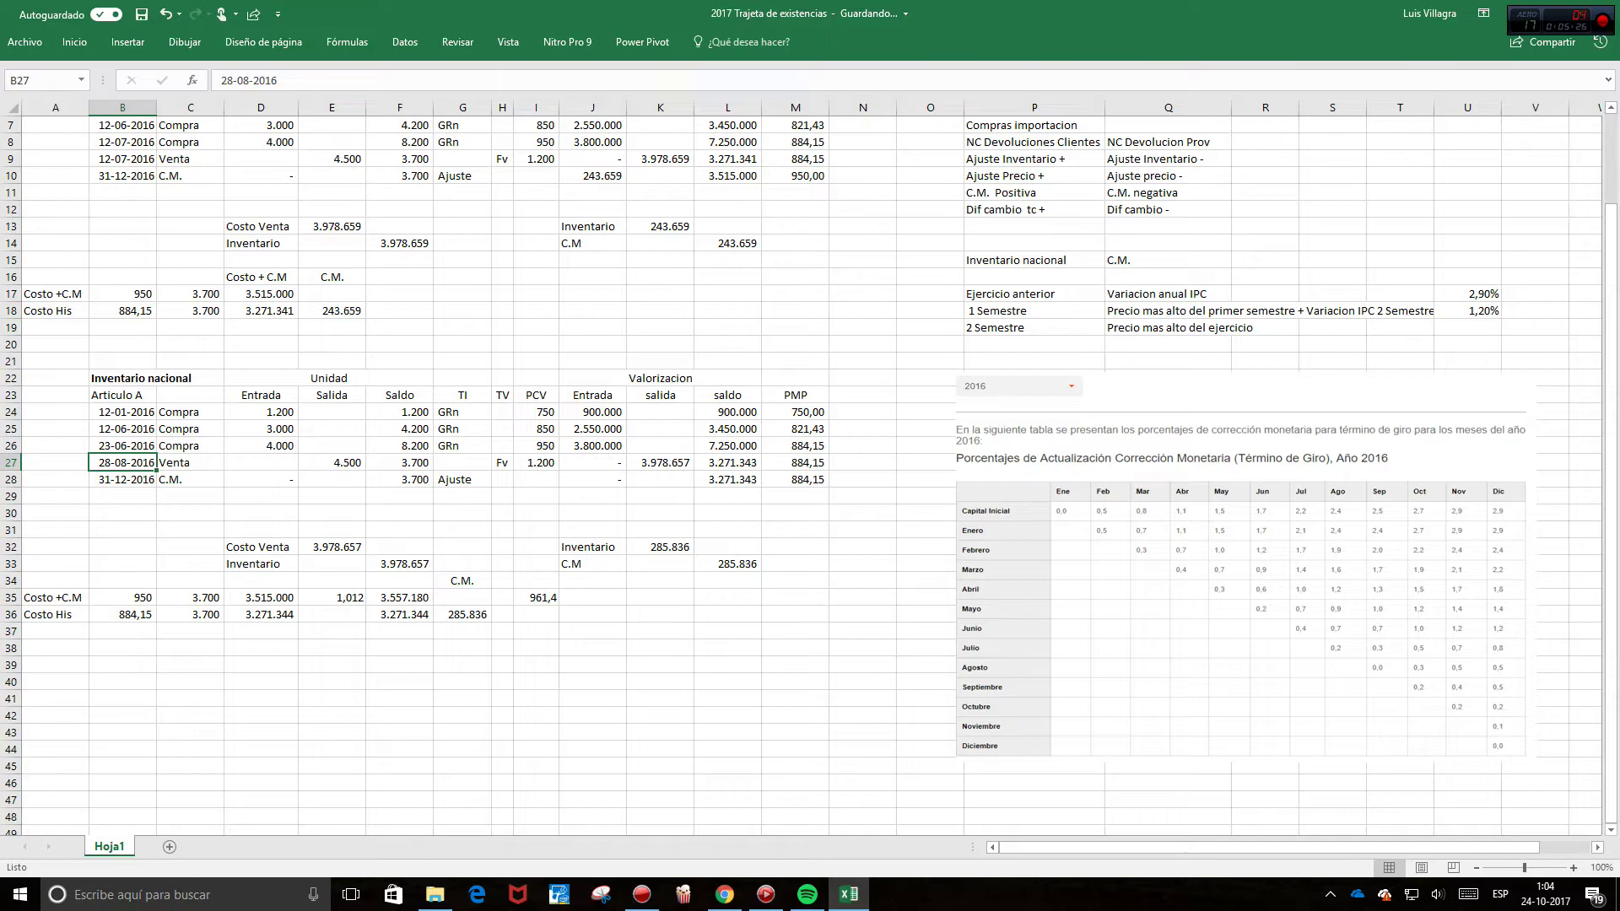
left_click(1034, 311)
left_click(1167, 311)
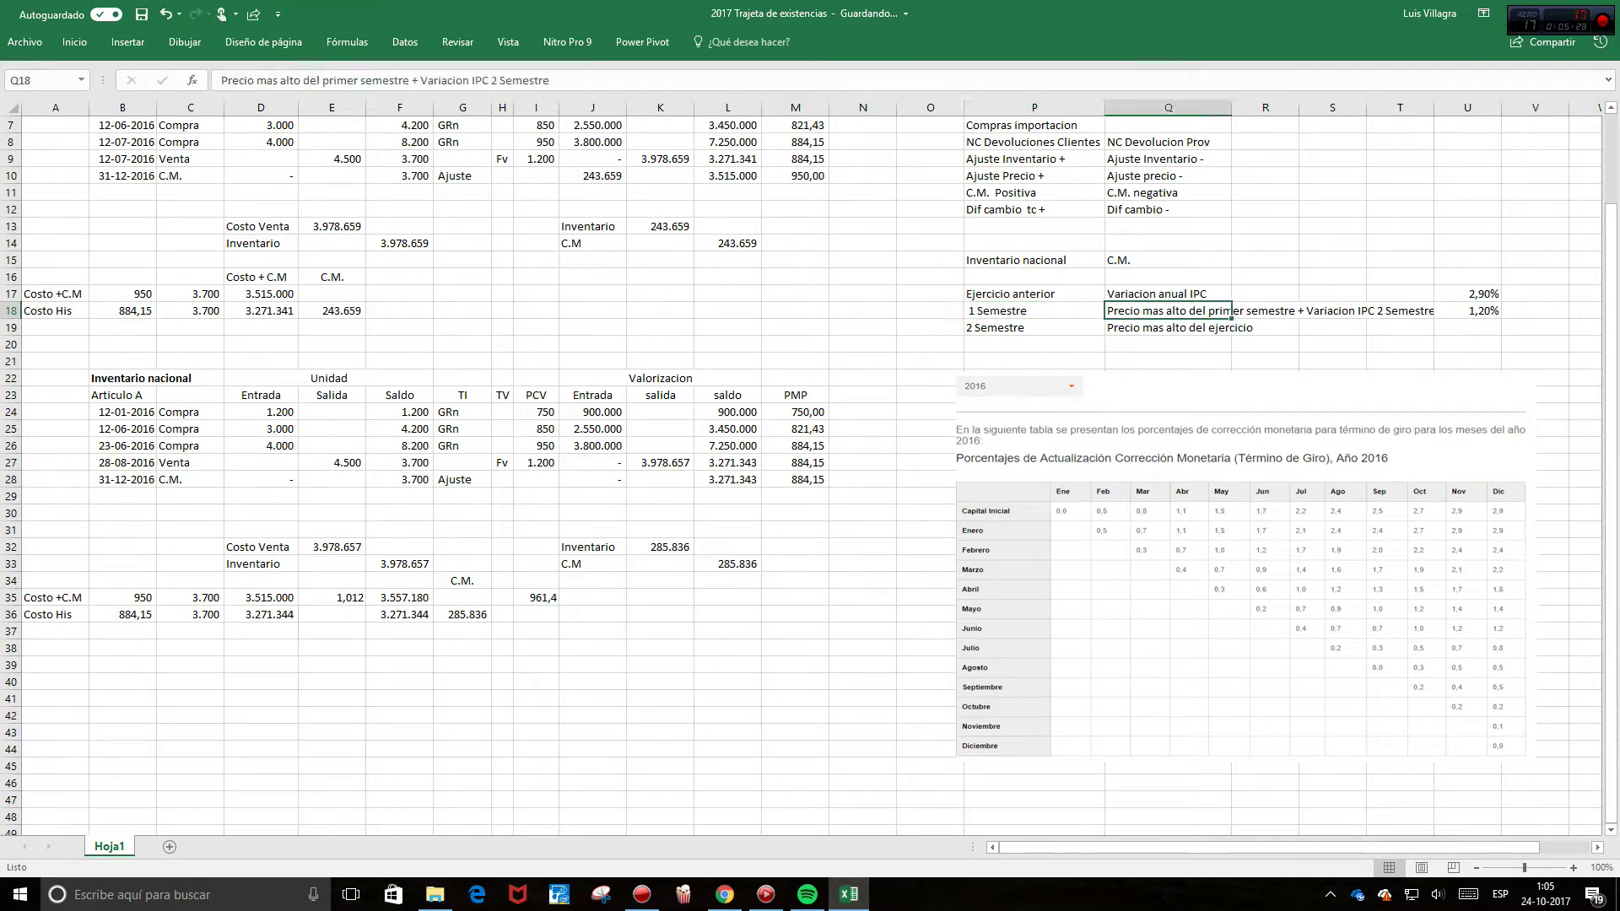
left_click(536, 445)
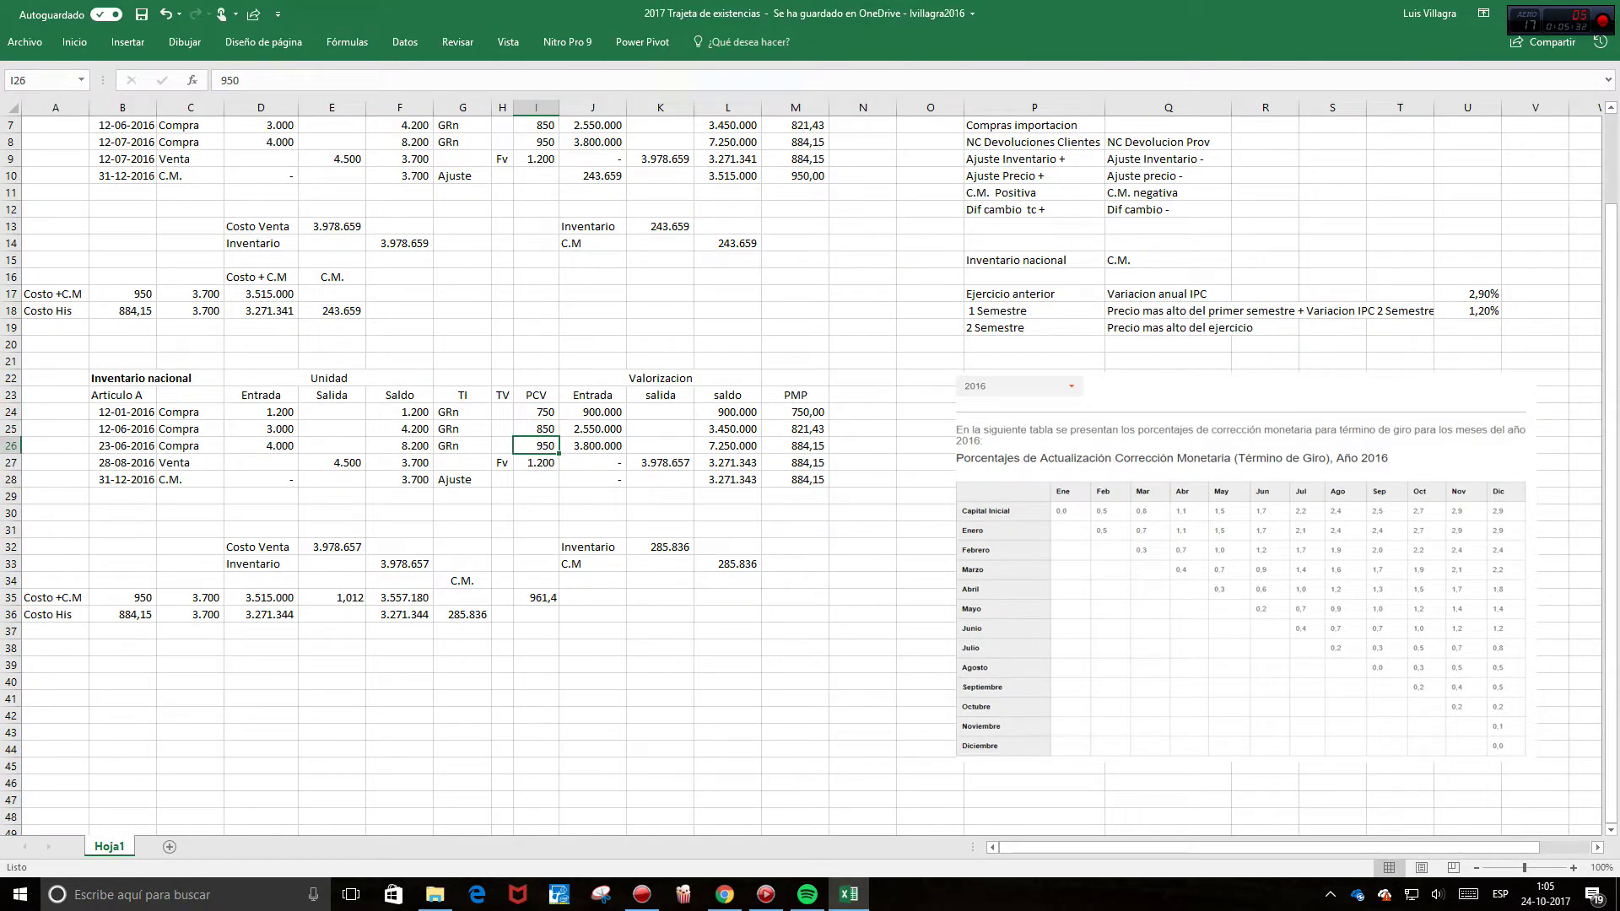
Step: Trace the second card's Costo +C.M row through its price, final units, total, correction factor and corrected total
left_click(122, 598)
left_click(399, 480)
left_click(191, 597)
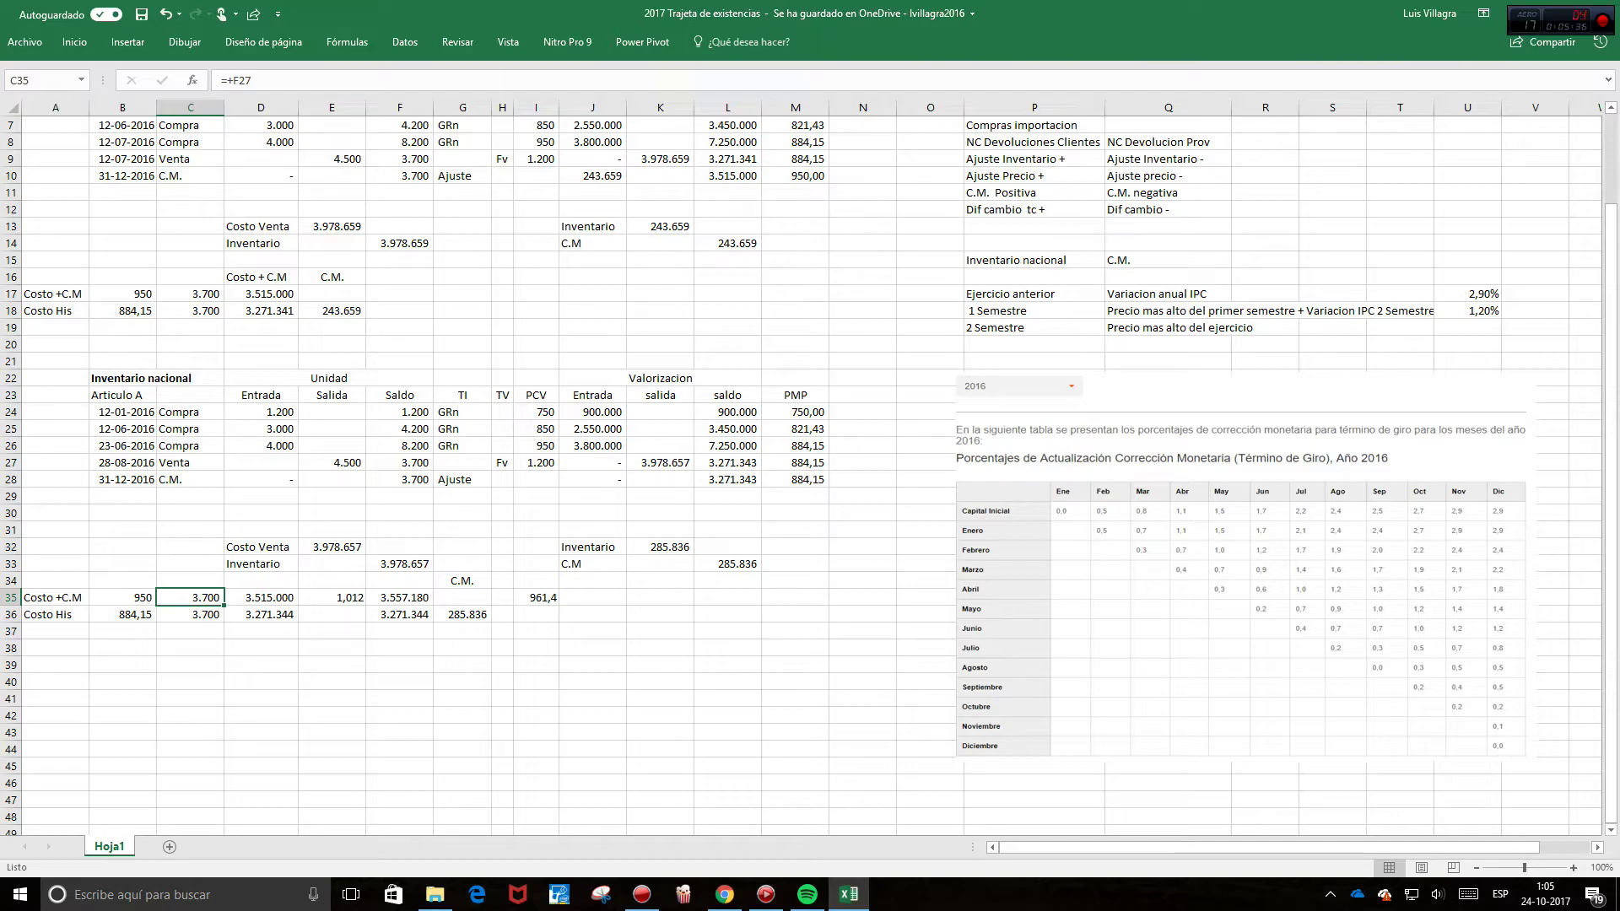
left_click(261, 597)
left_click(261, 581)
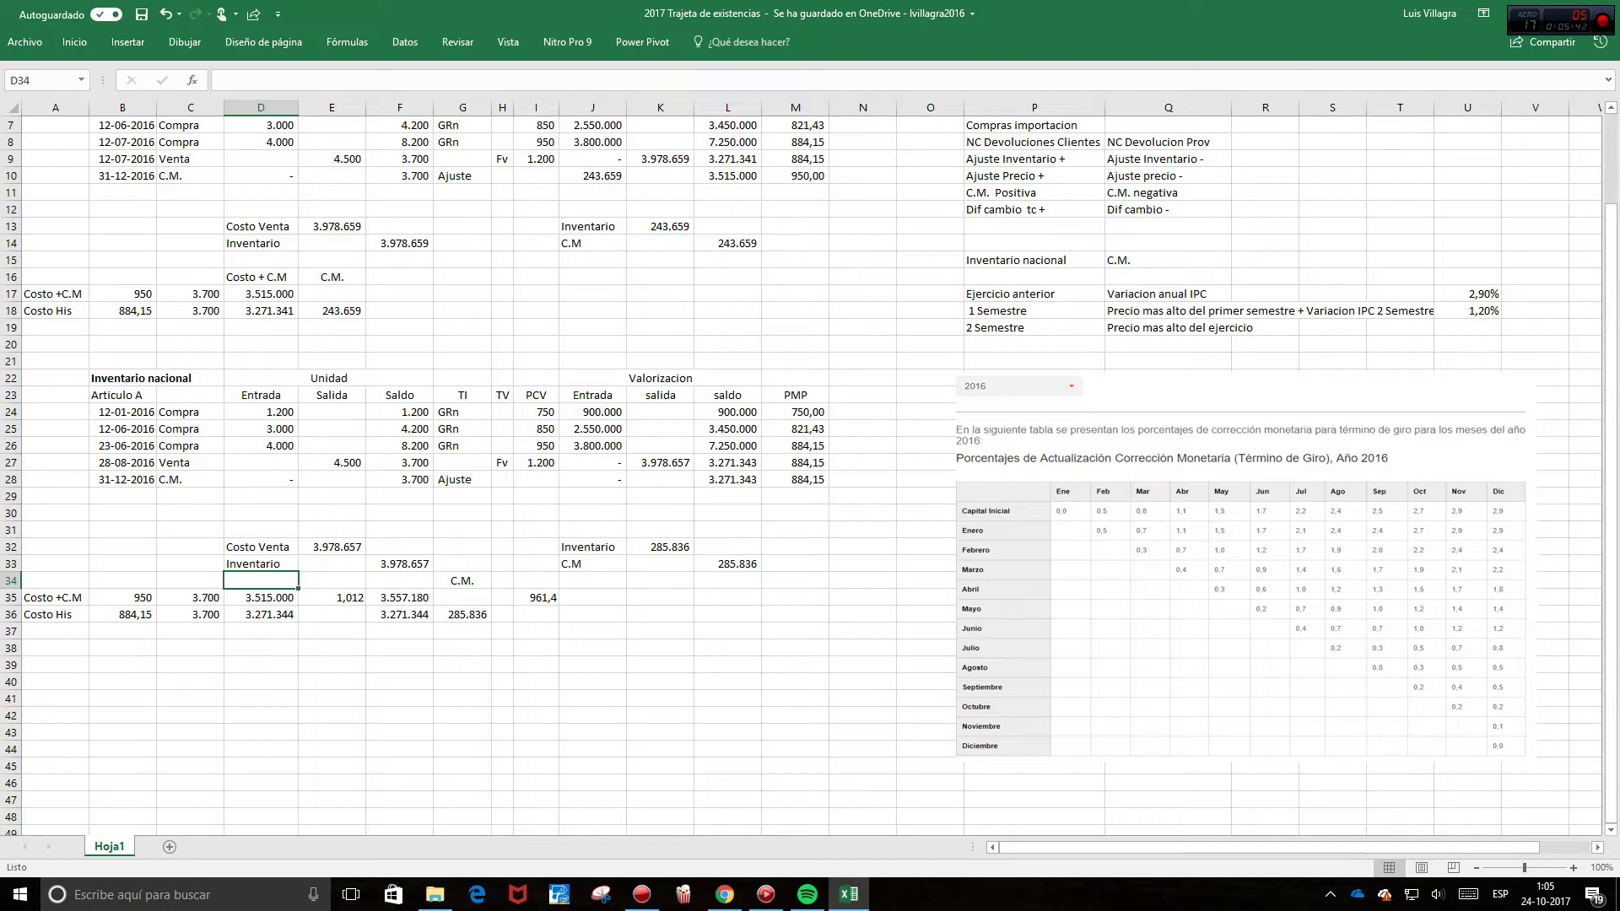
left_click(332, 597)
left_click(400, 597)
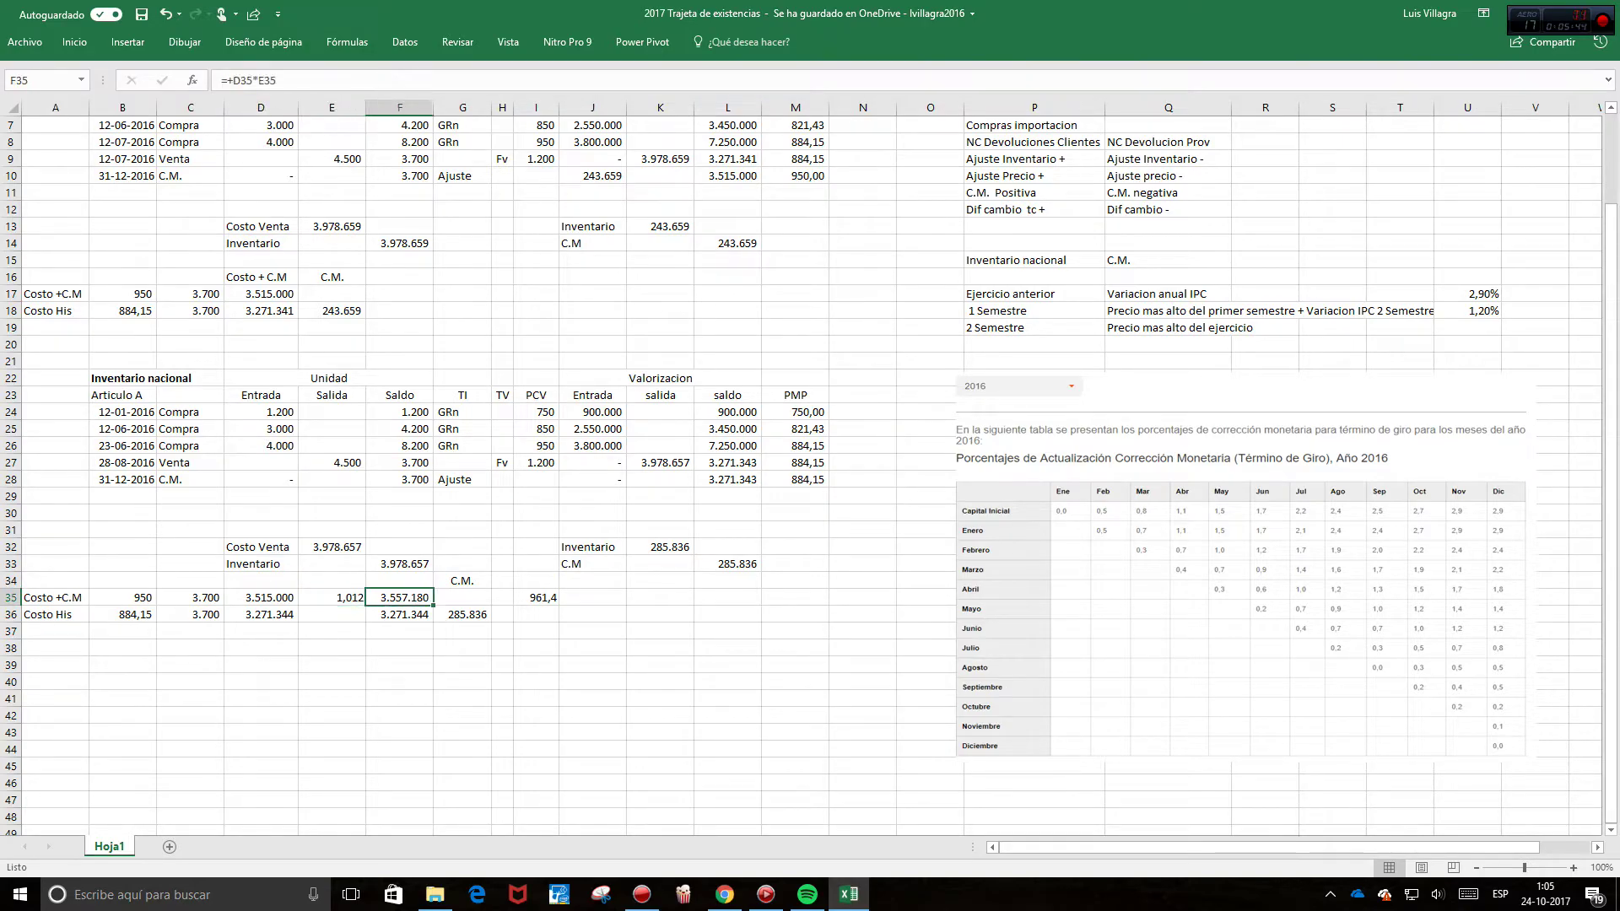
Step: Examine the second card's Costo His row and the C.M. formula in G36 that subtracts it from the corrected cost
left_click(122, 614)
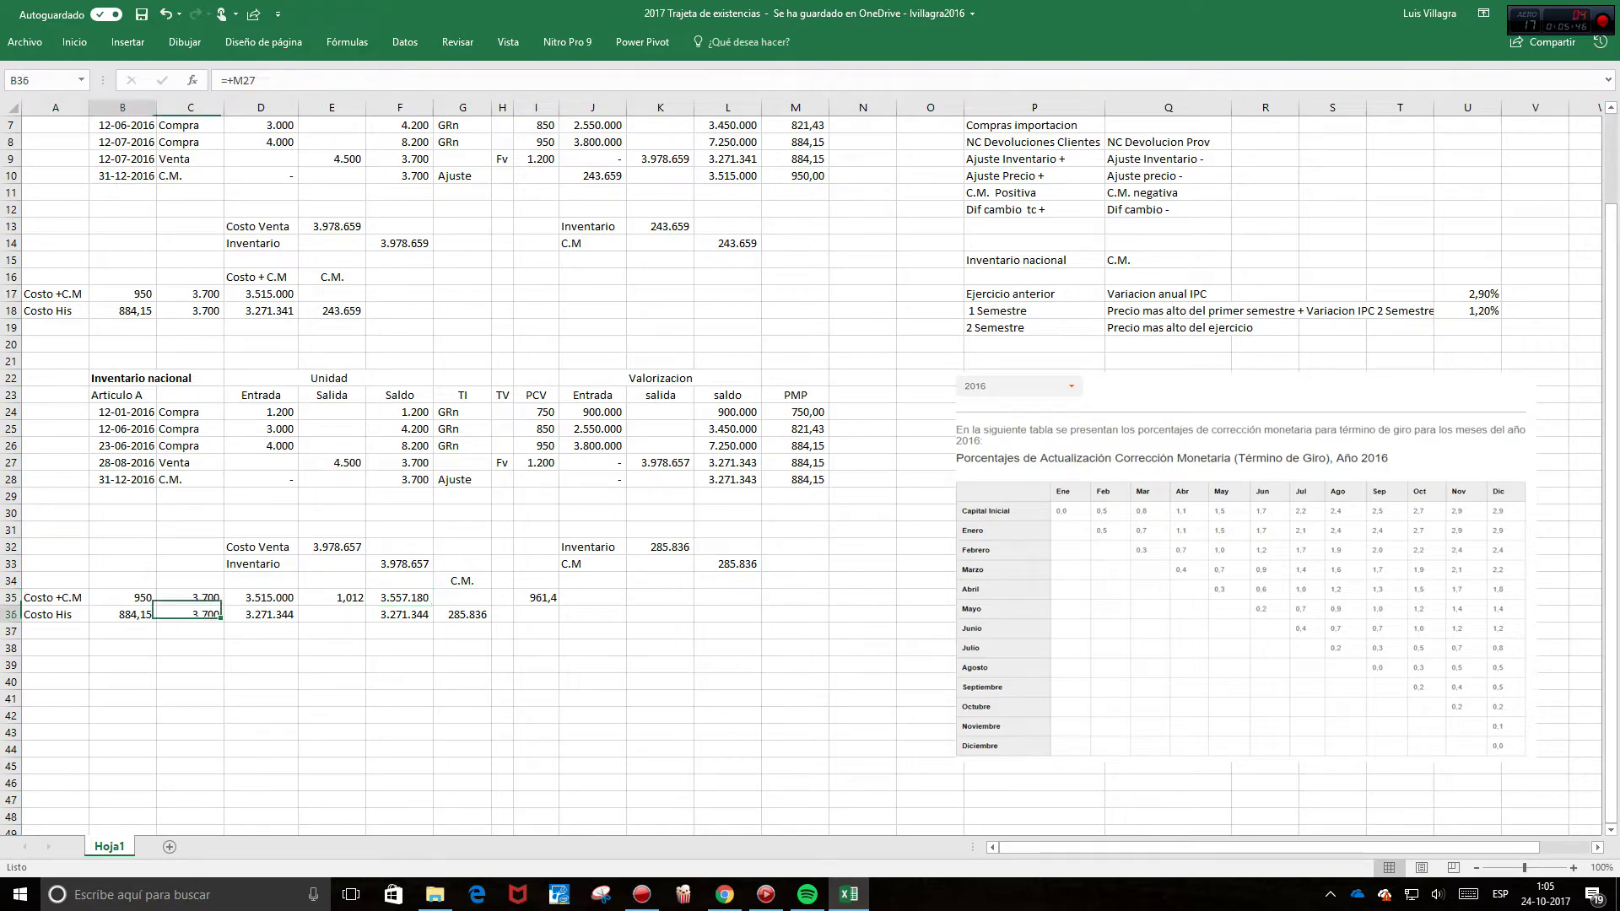
left_click(190, 614)
left_click(261, 614)
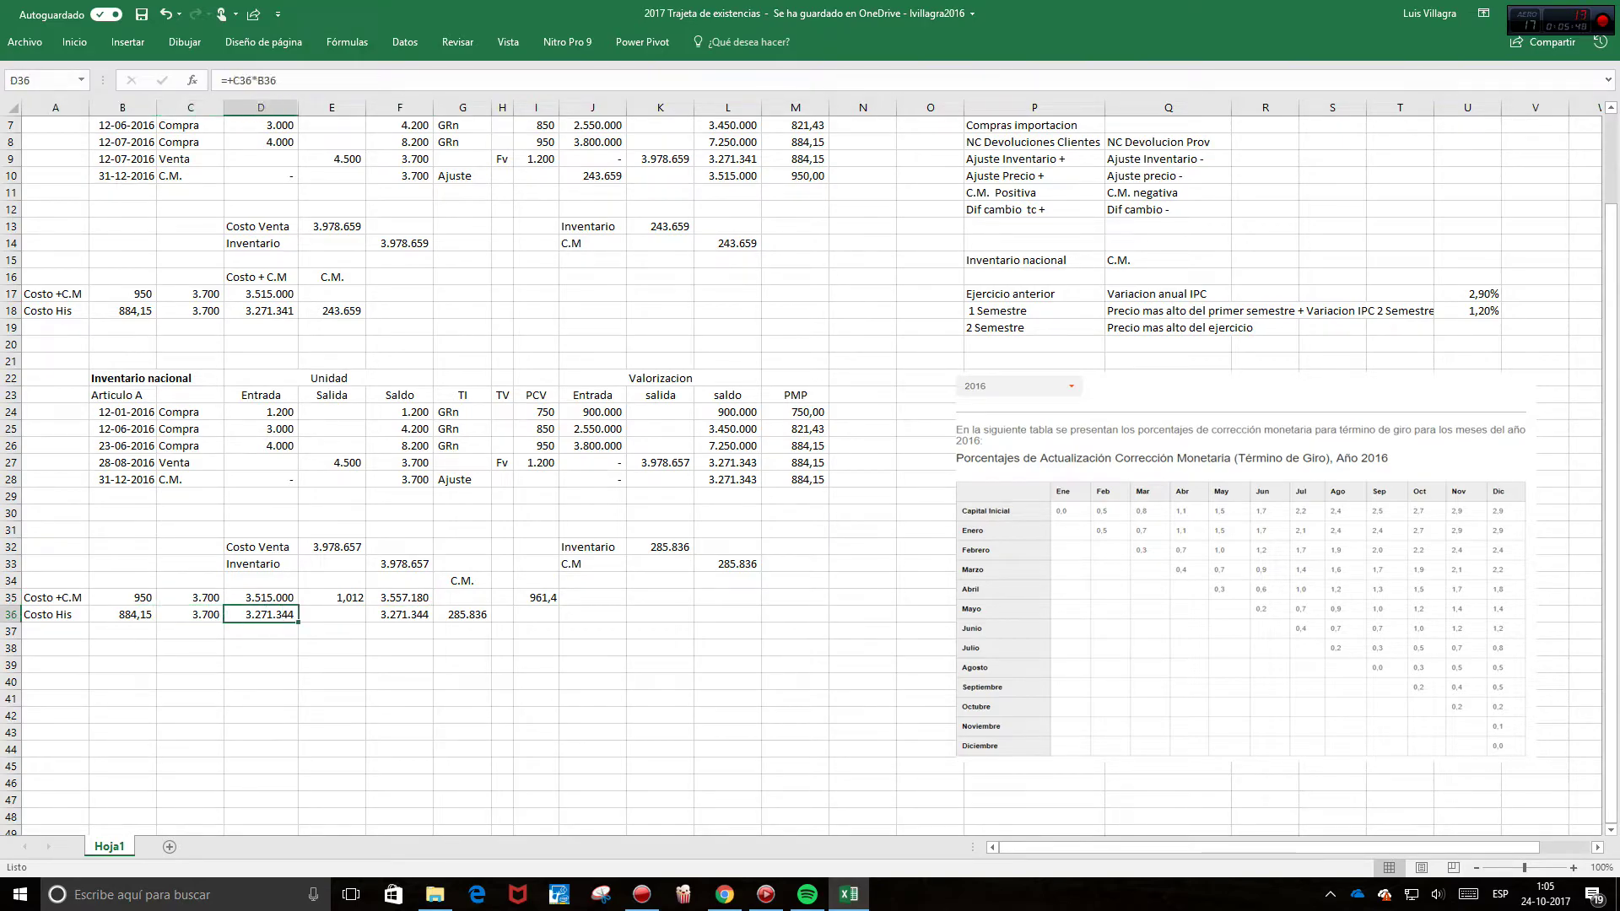
left_click(400, 597)
left_click(400, 614)
left_click(462, 614)
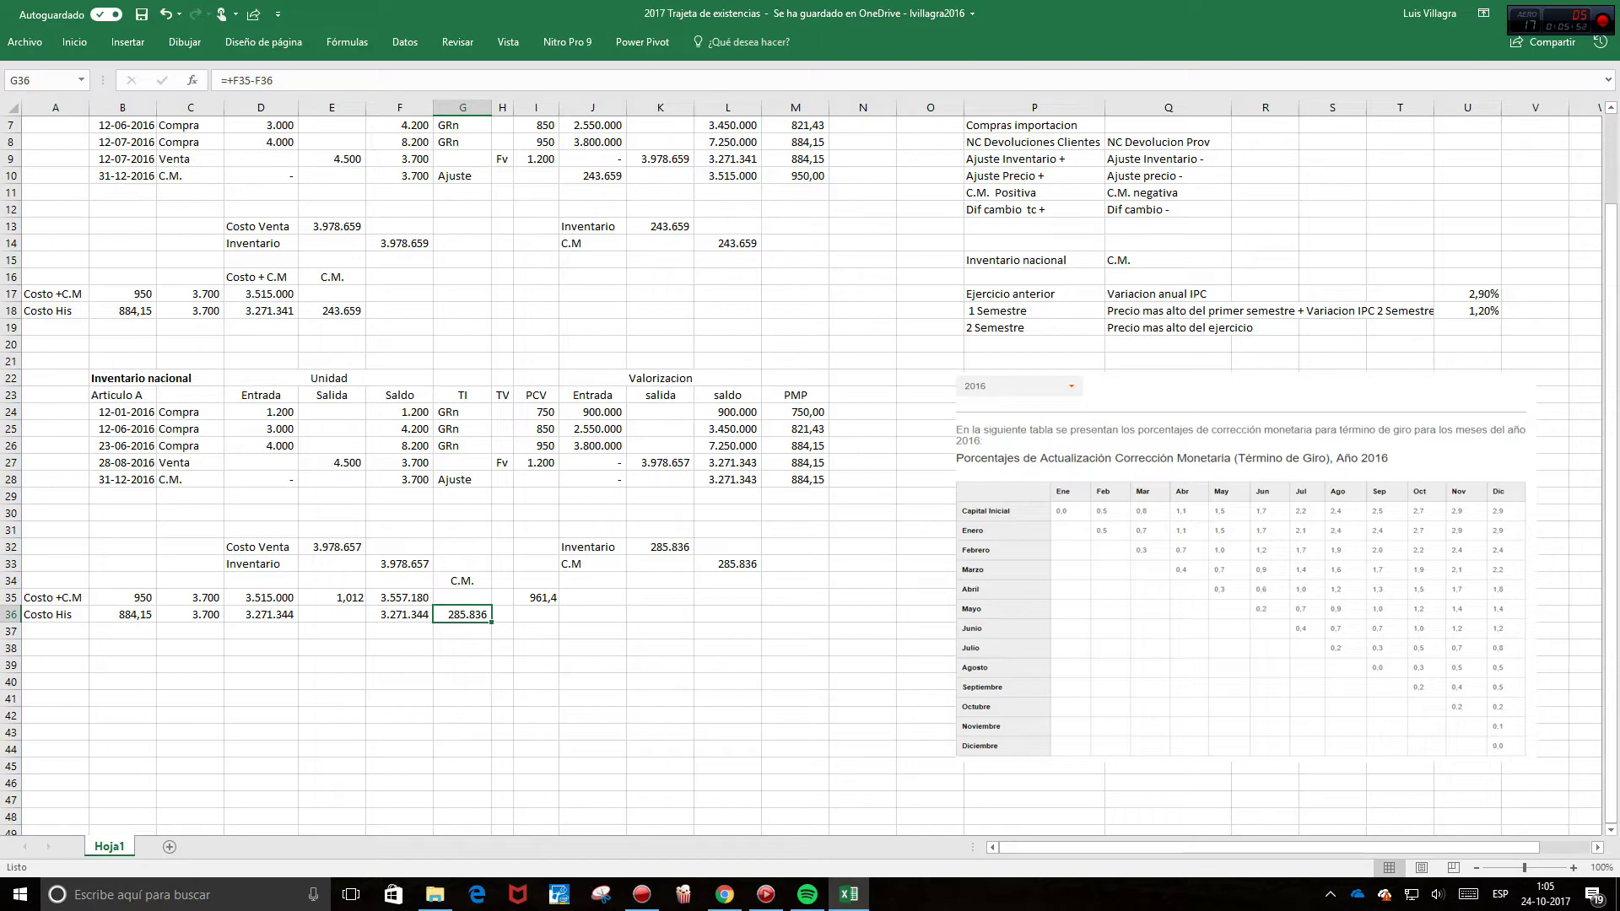
Step: Enter the formula +B35*E35 in I35 to multiply the Costo +C.M price by the correction factor
left_click(535, 598)
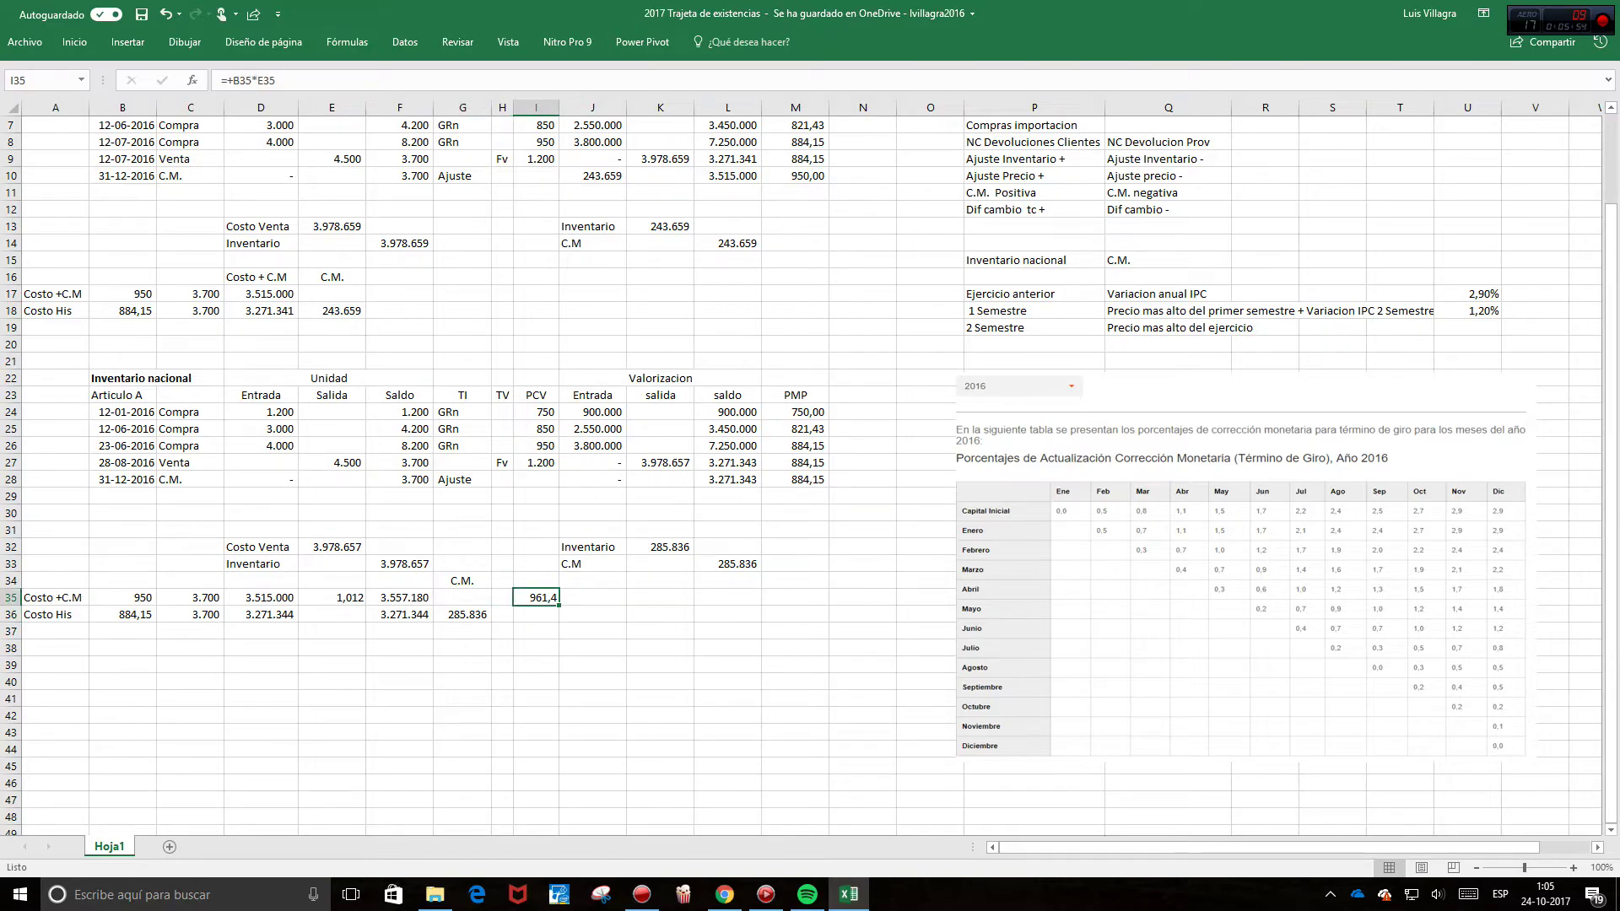
type("+")
key("Left")
key("Left")
key("Left")
key("Left")
key("Left")
key("Left")
key("Left")
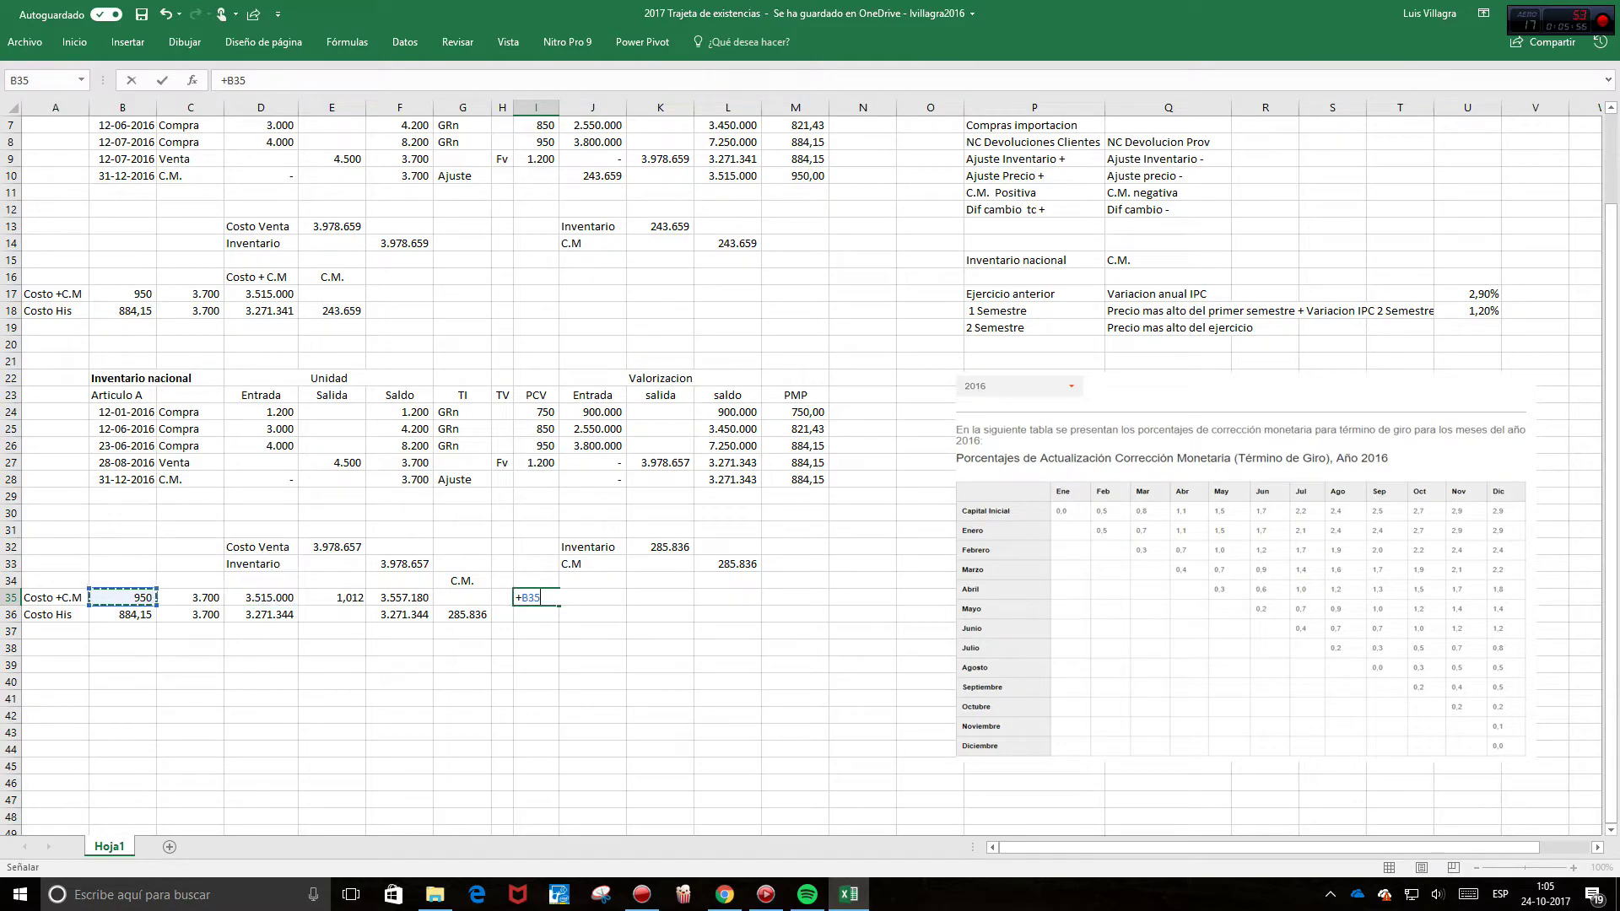
type("*")
key("Left")
key("Left")
key("Left")
key("Left")
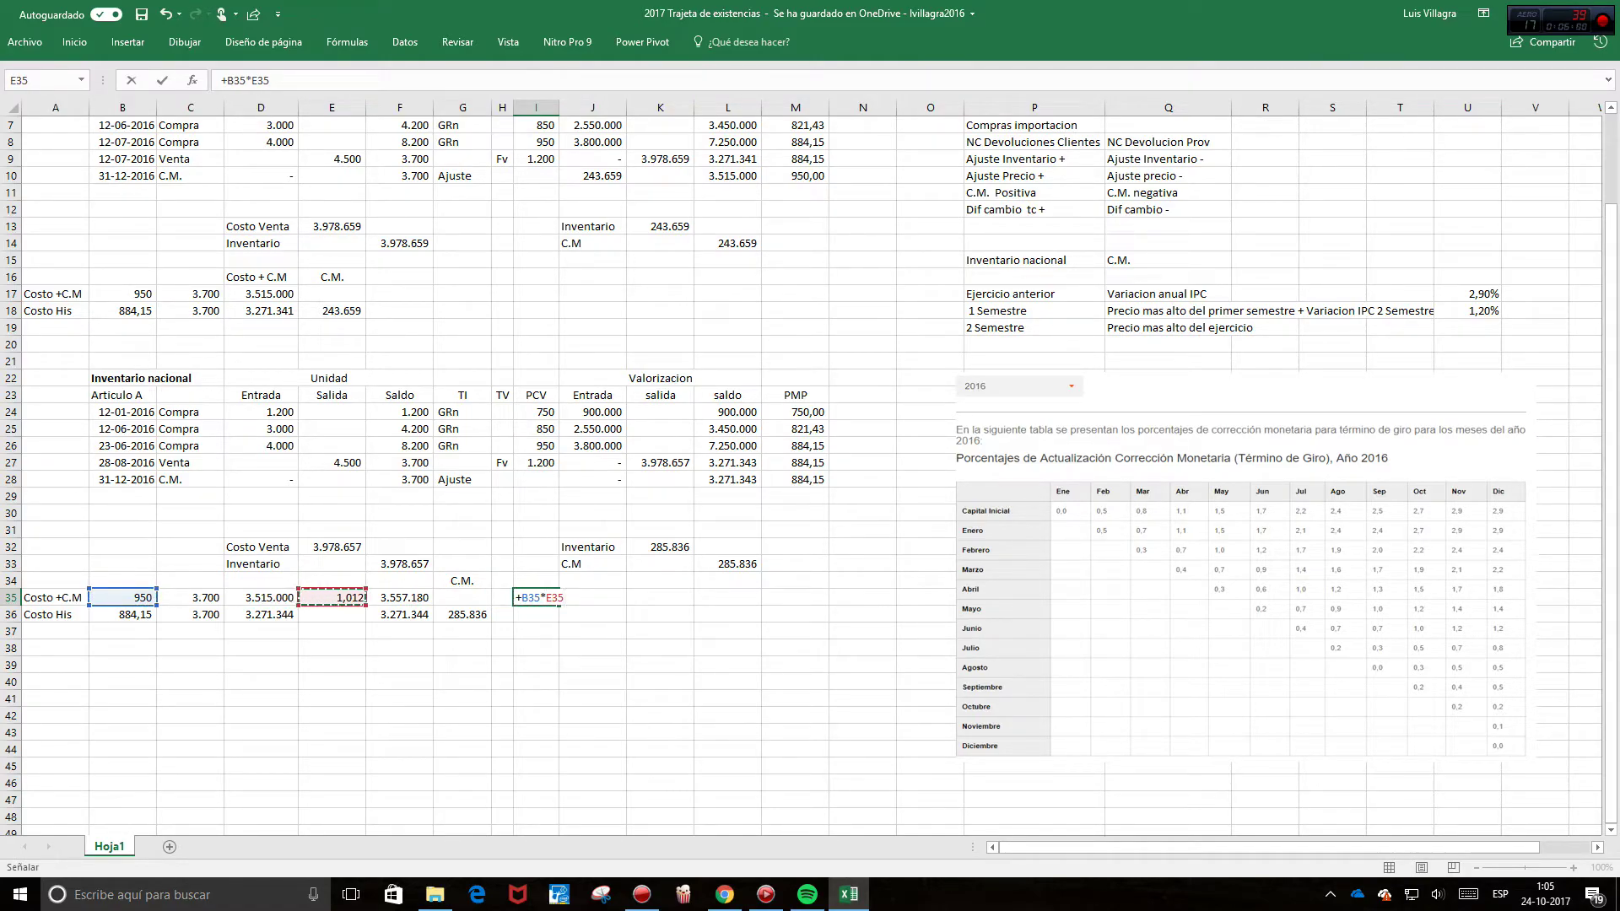
key("Return")
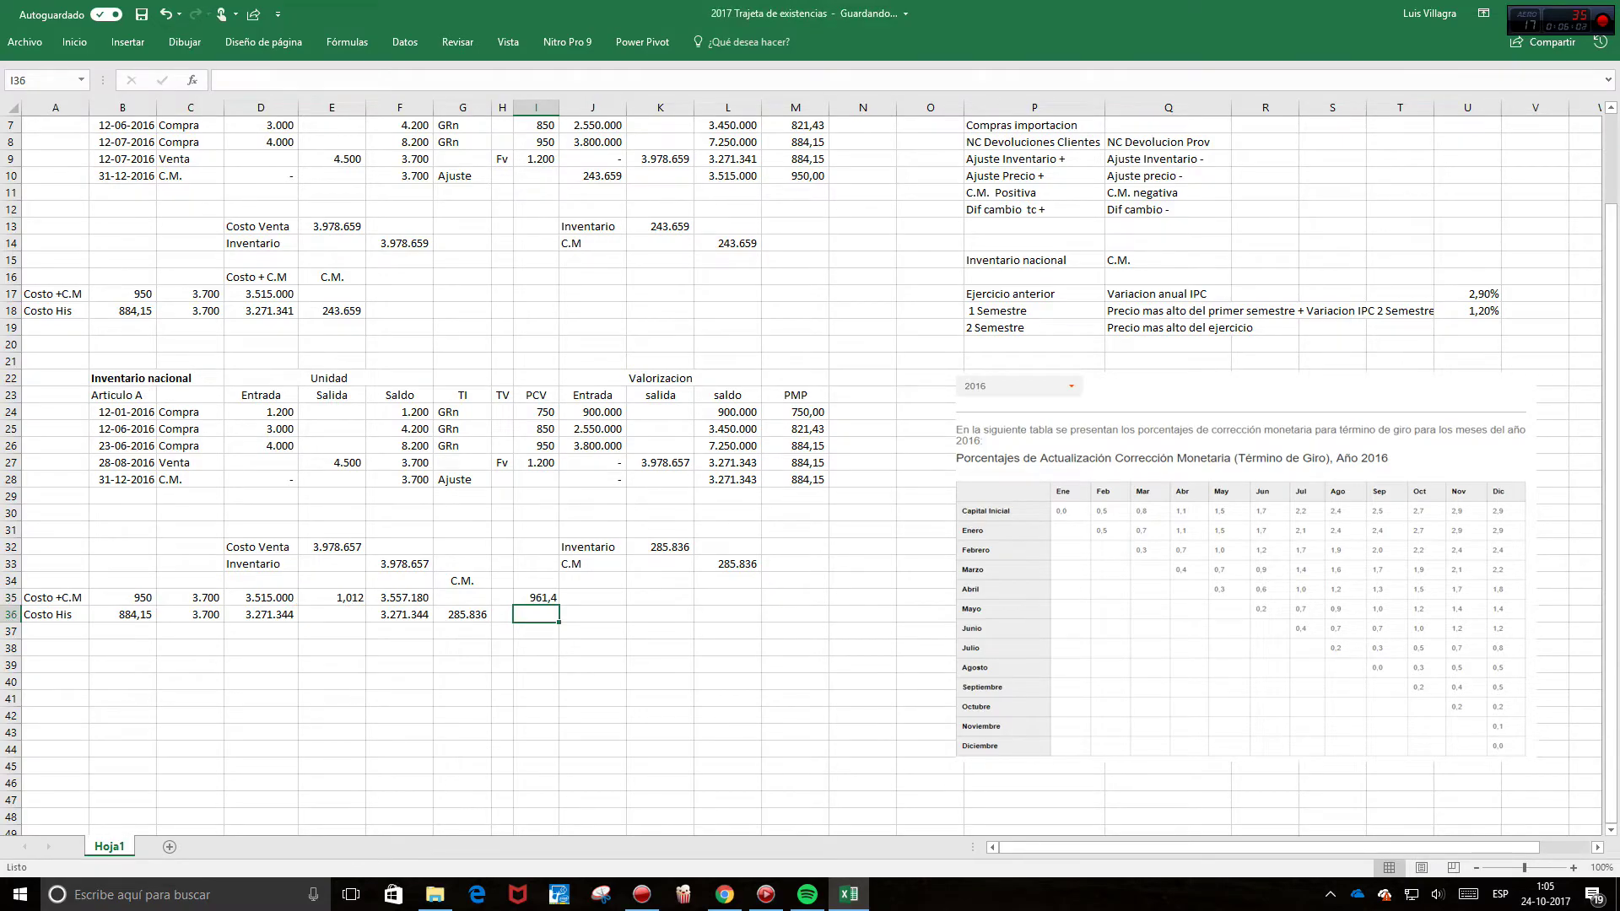
Step: Link the valued Entrada of the second card's 31-12-2016 C.M. row (J28) to the C.M. amount in G36
left_click(794, 496)
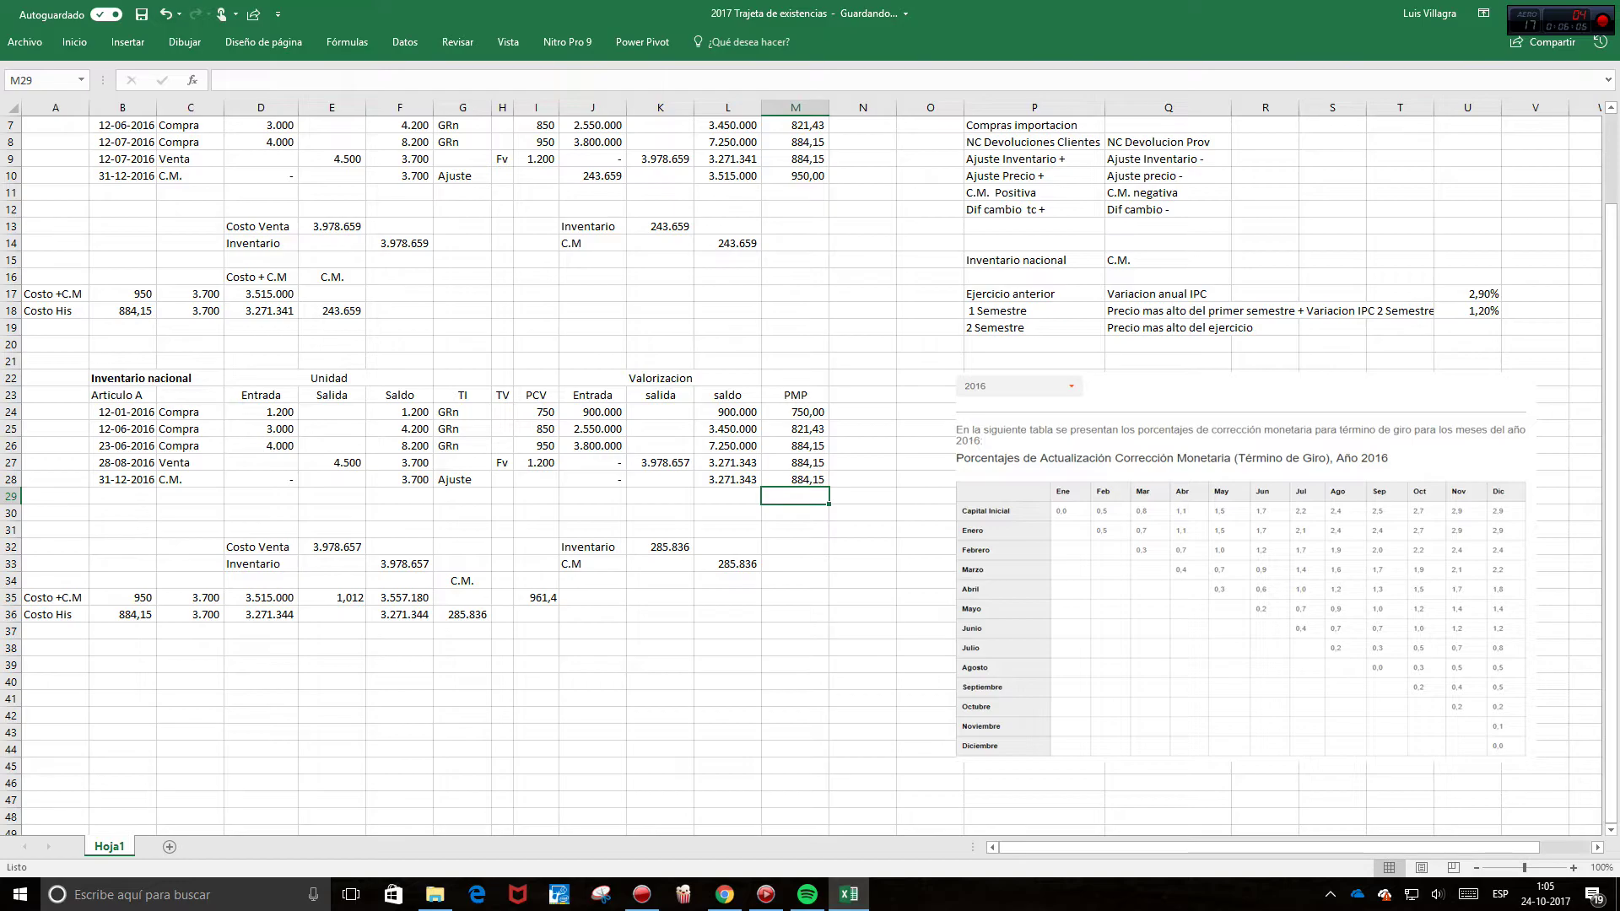
left_click(592, 479)
type("+")
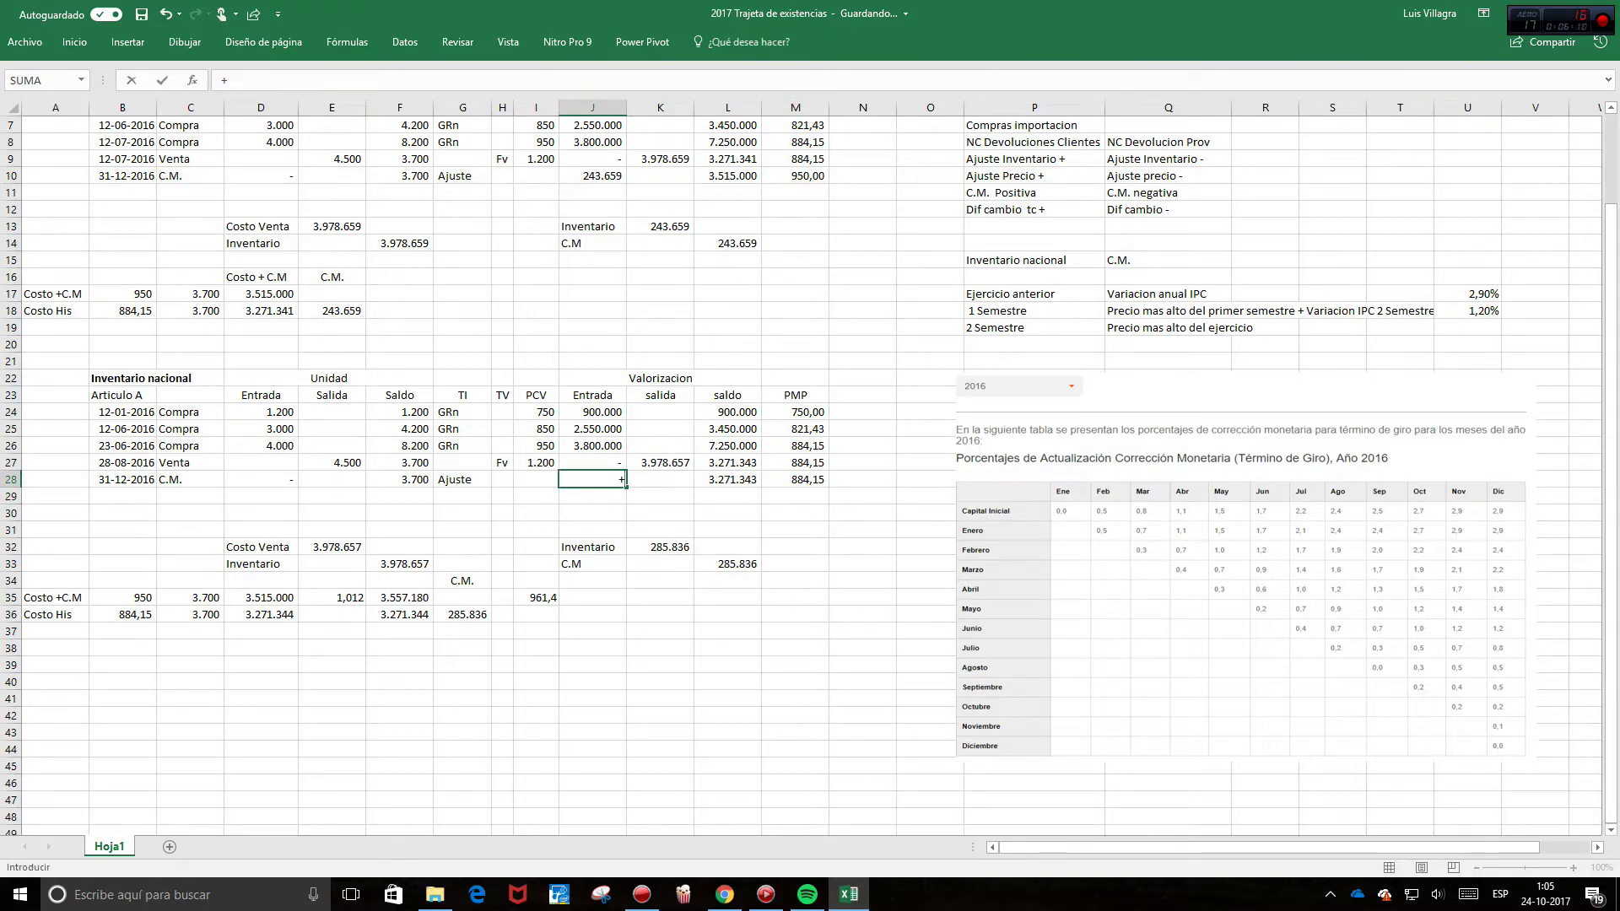
left_click(462, 614)
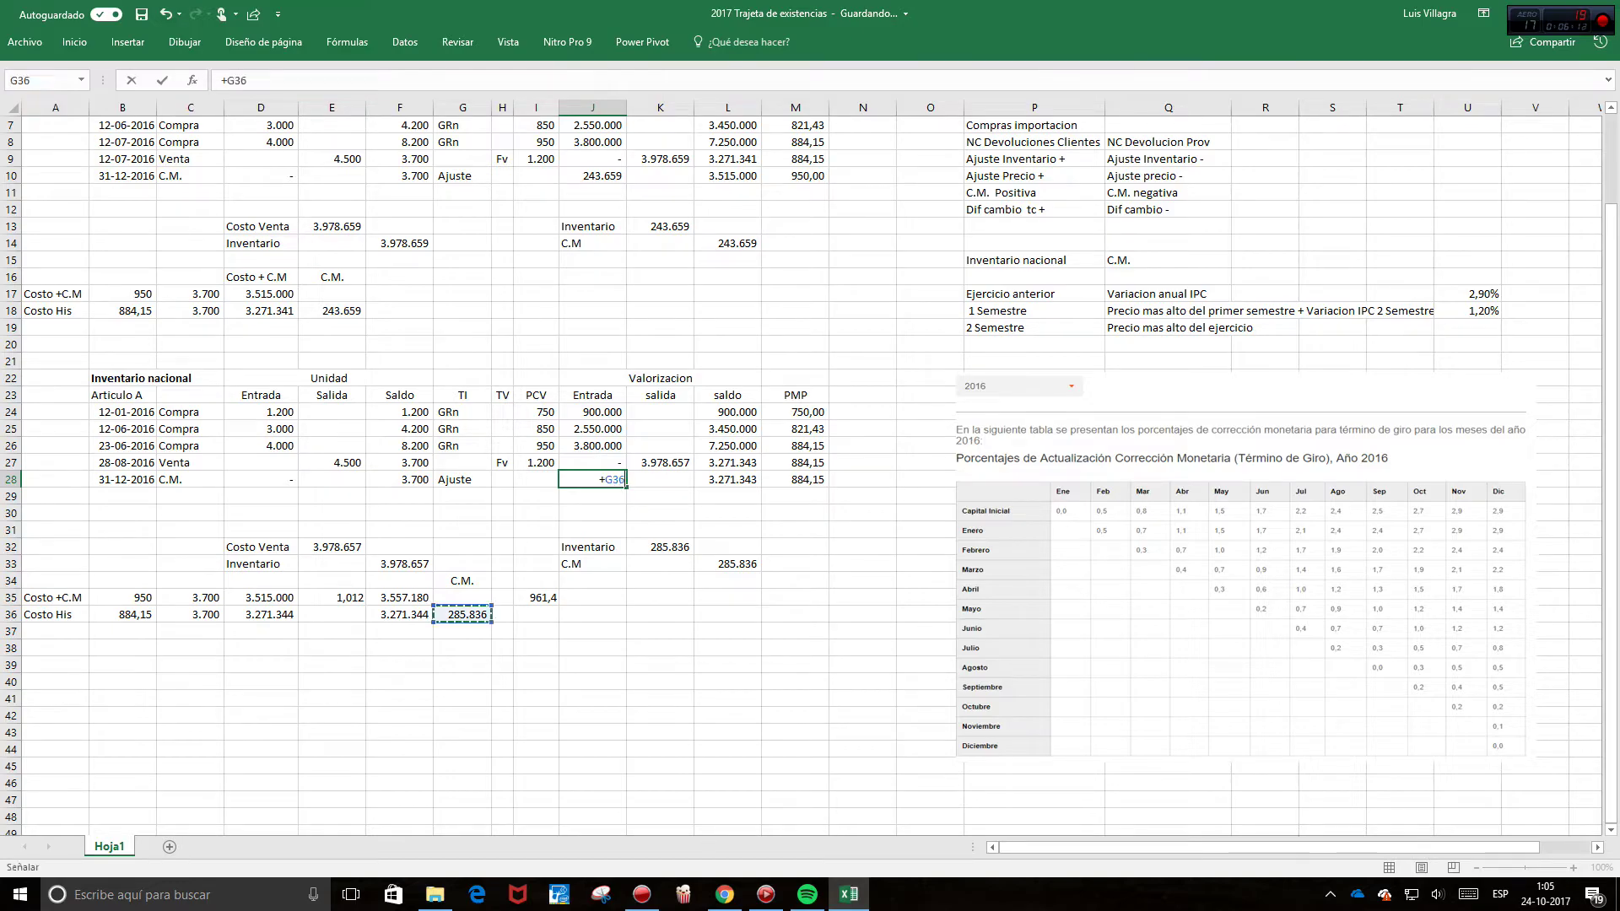
key("Return")
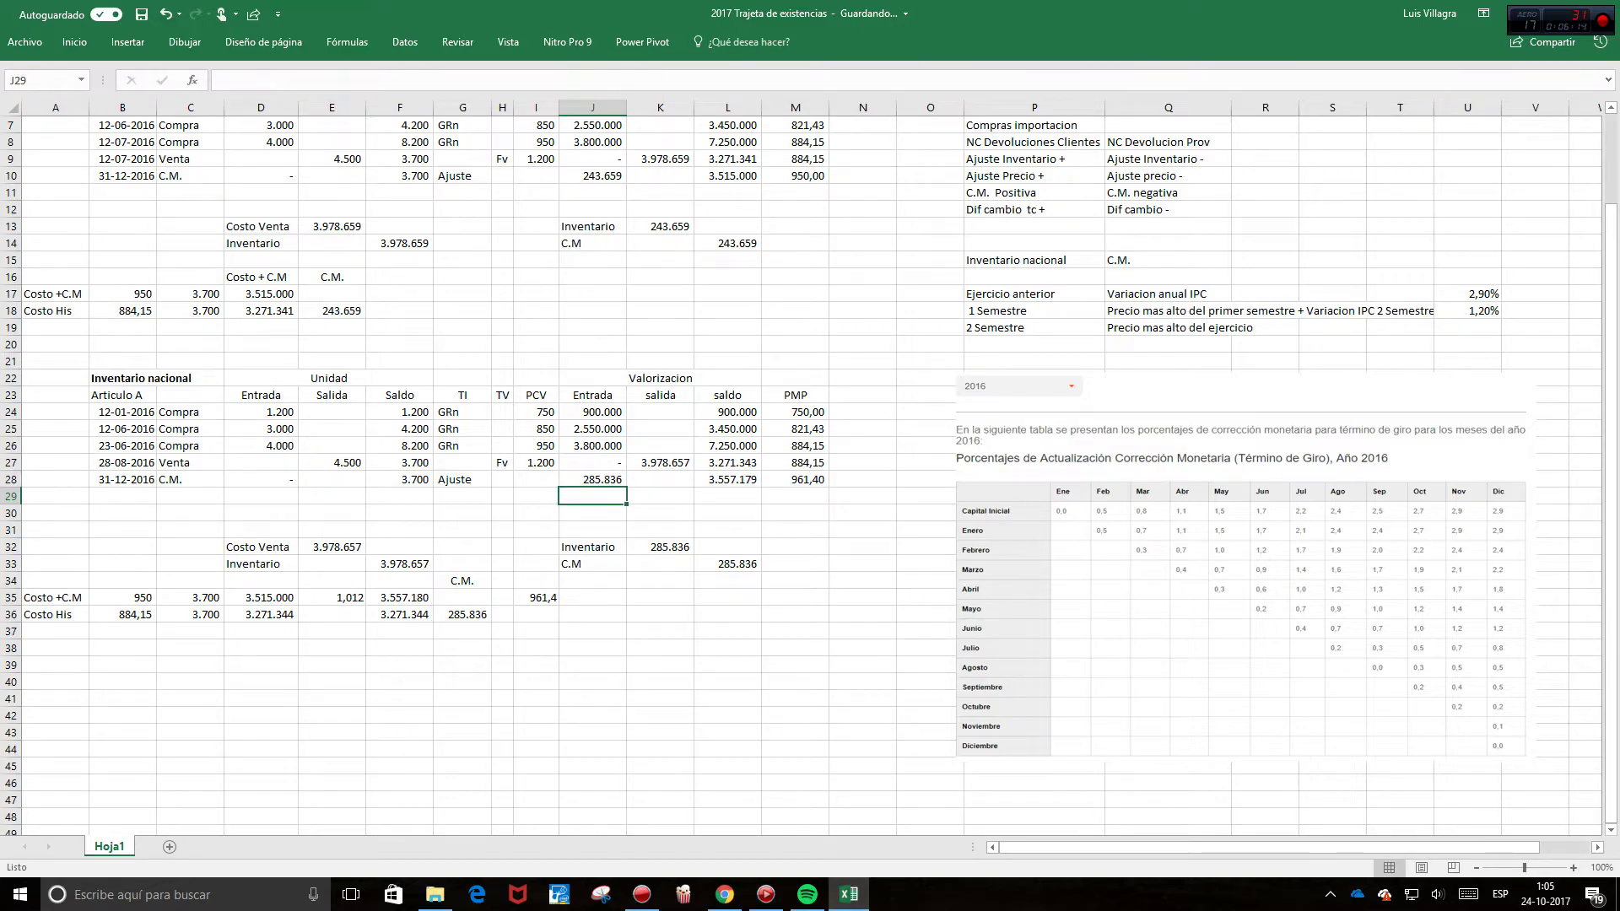
Step: Check the second card's final saldo and PMP against the corrected price in I35, tracing its base price and correction factor
left_click(727, 479)
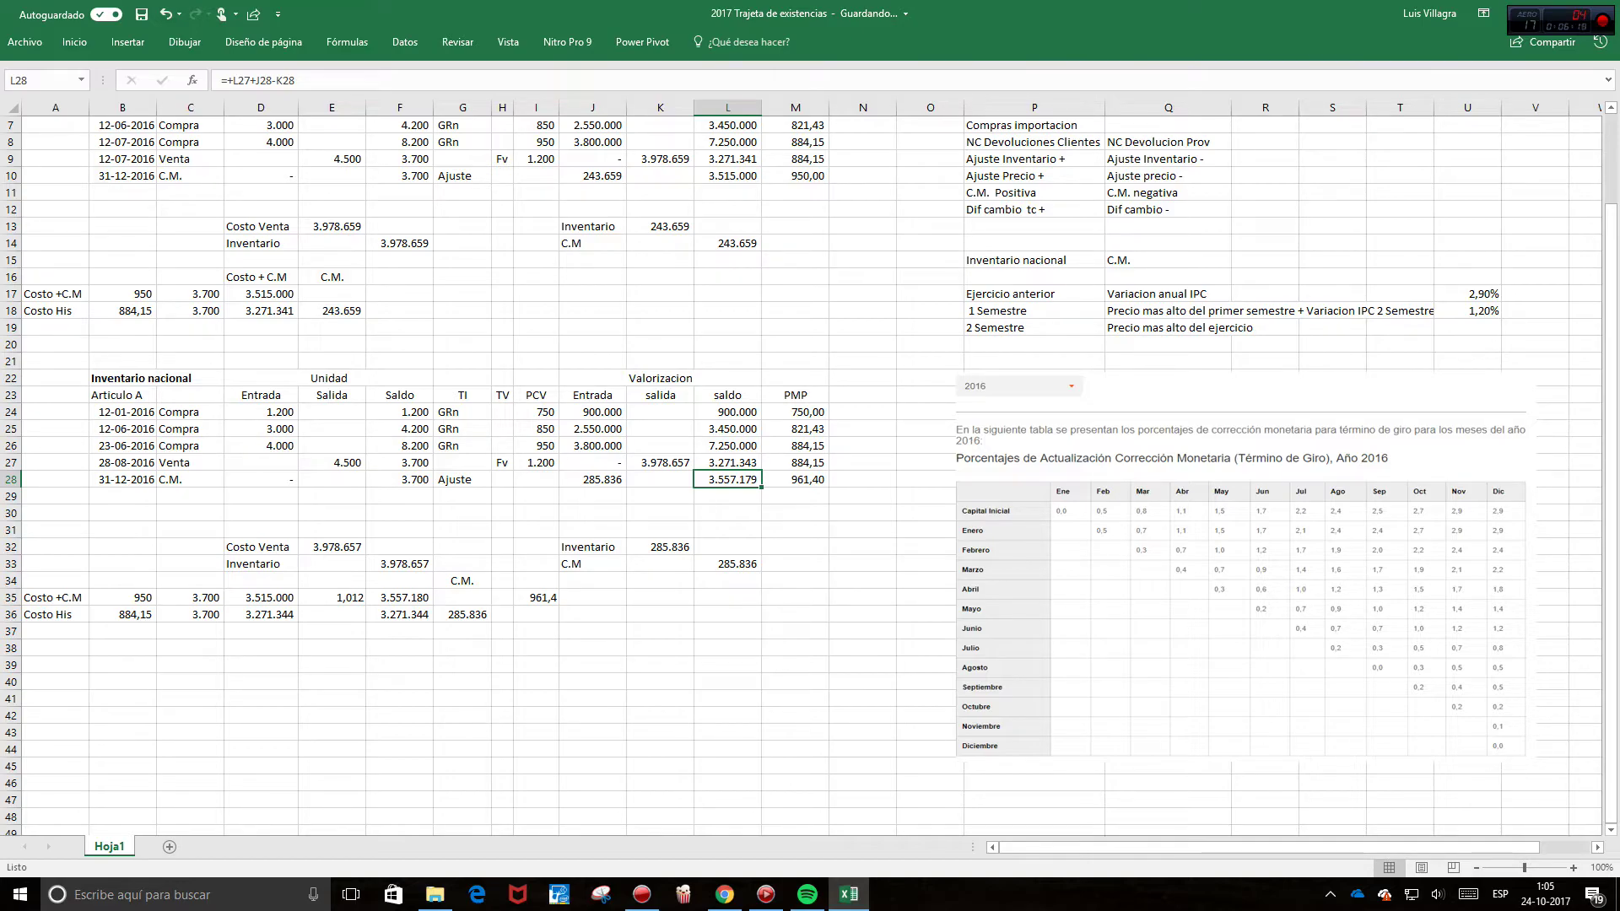
left_click(794, 479)
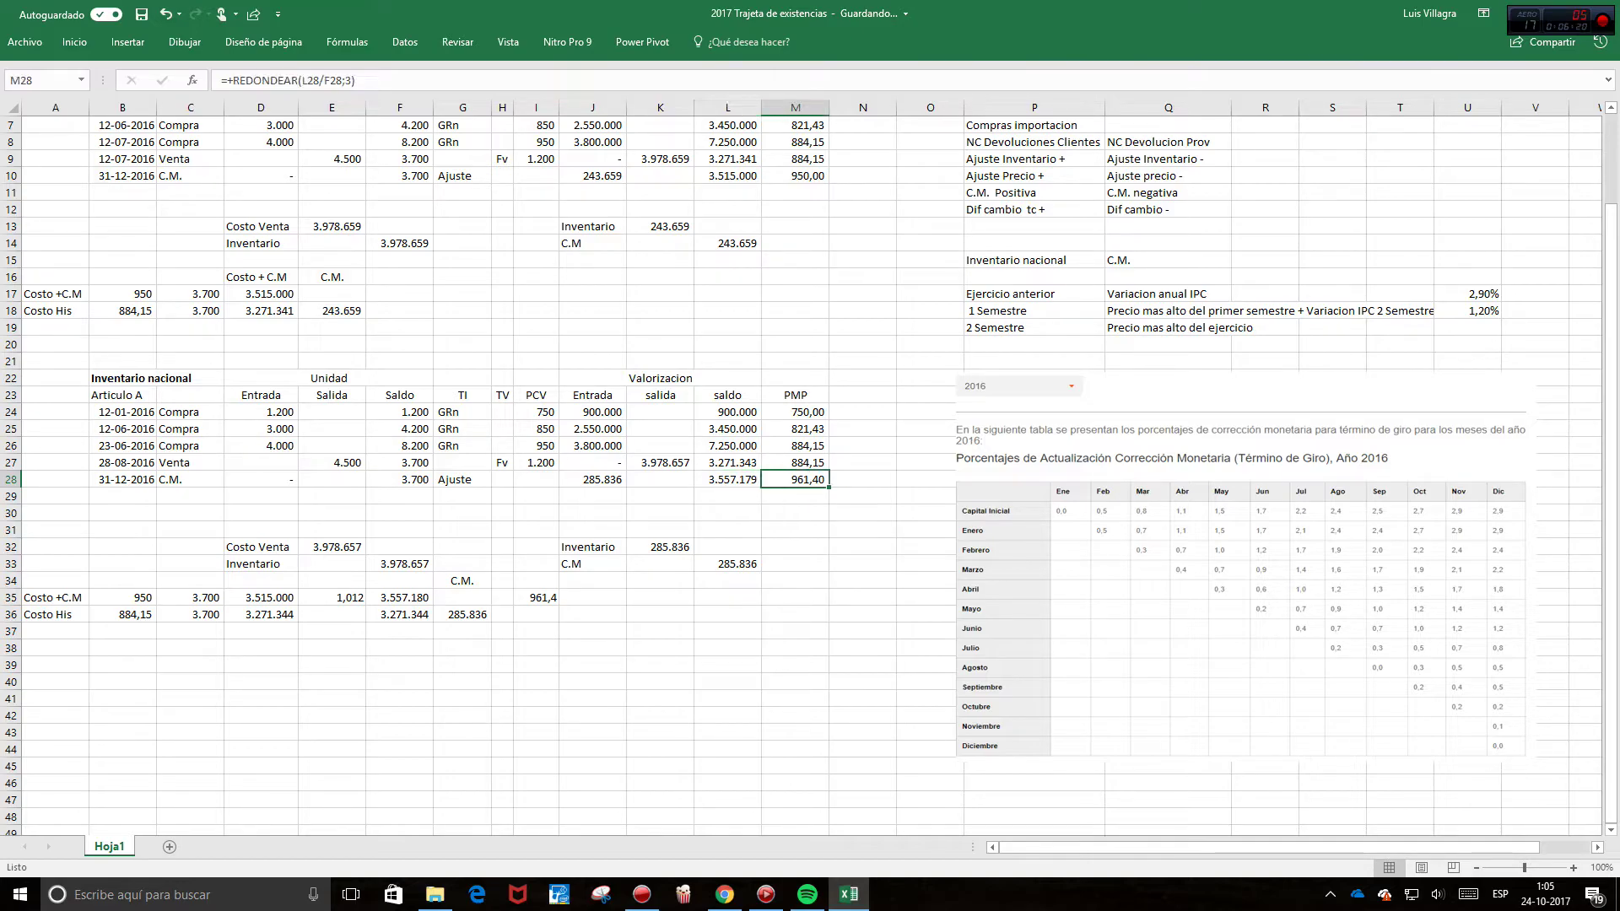
left_click(536, 597)
left_click(122, 598)
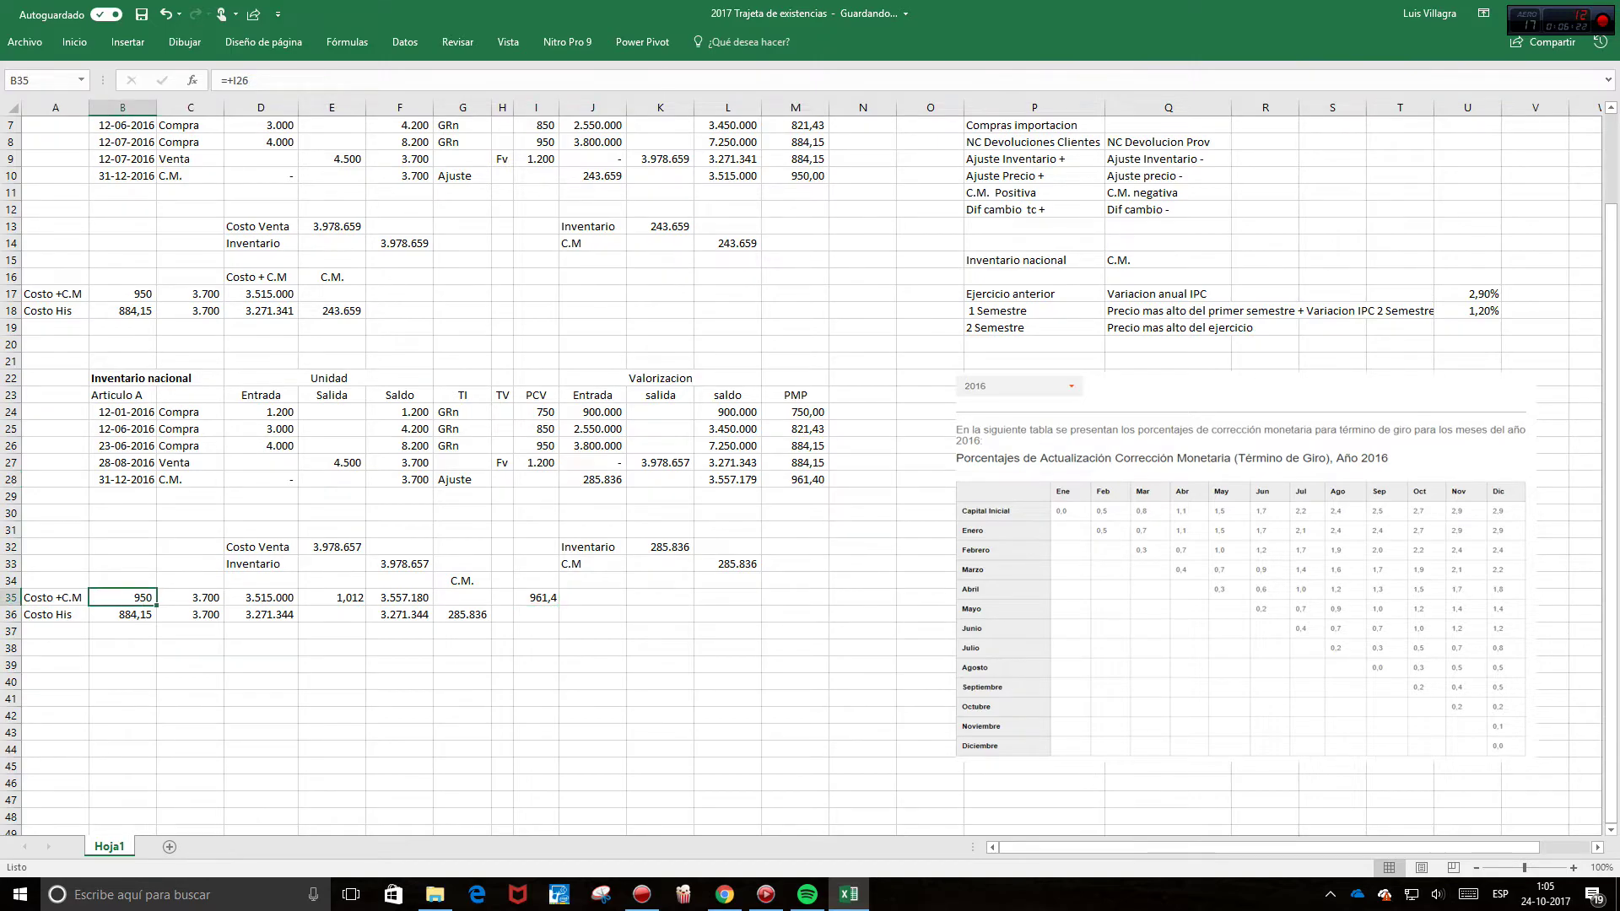
left_click(331, 597)
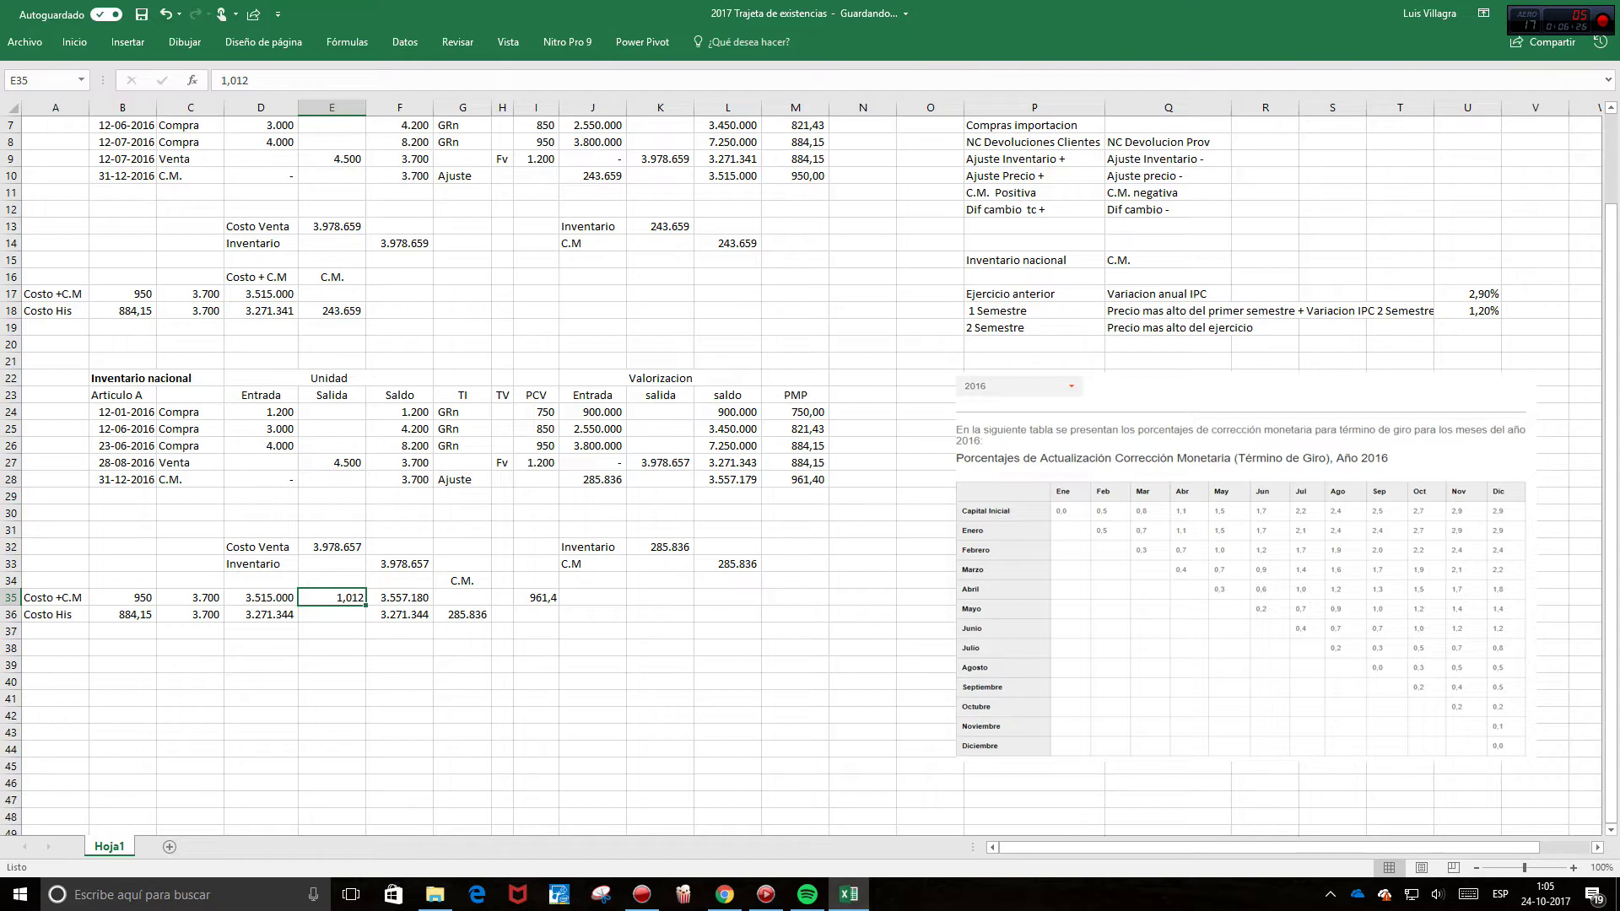
left_click(122, 614)
left_click(122, 597)
left_click(332, 597)
left_click(535, 597)
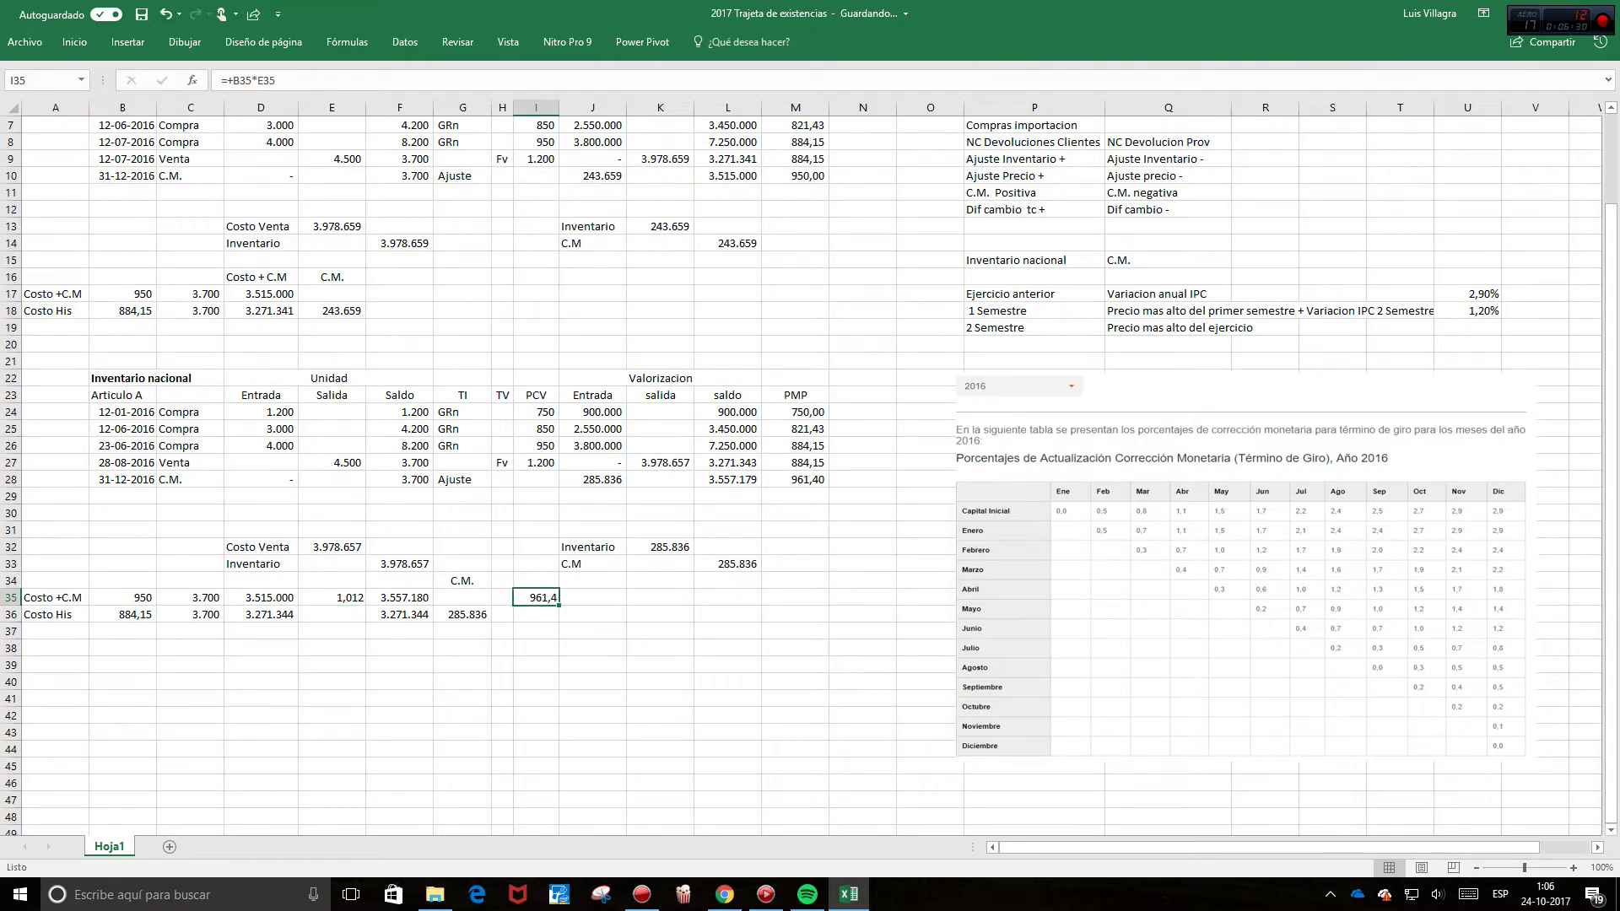
Step: Review the first card's full 31-12-2016 C.M. row alongside its Costo Venta and Inventario entry and its Inventario and C.M entry
scroll(808, 477, "up", 1)
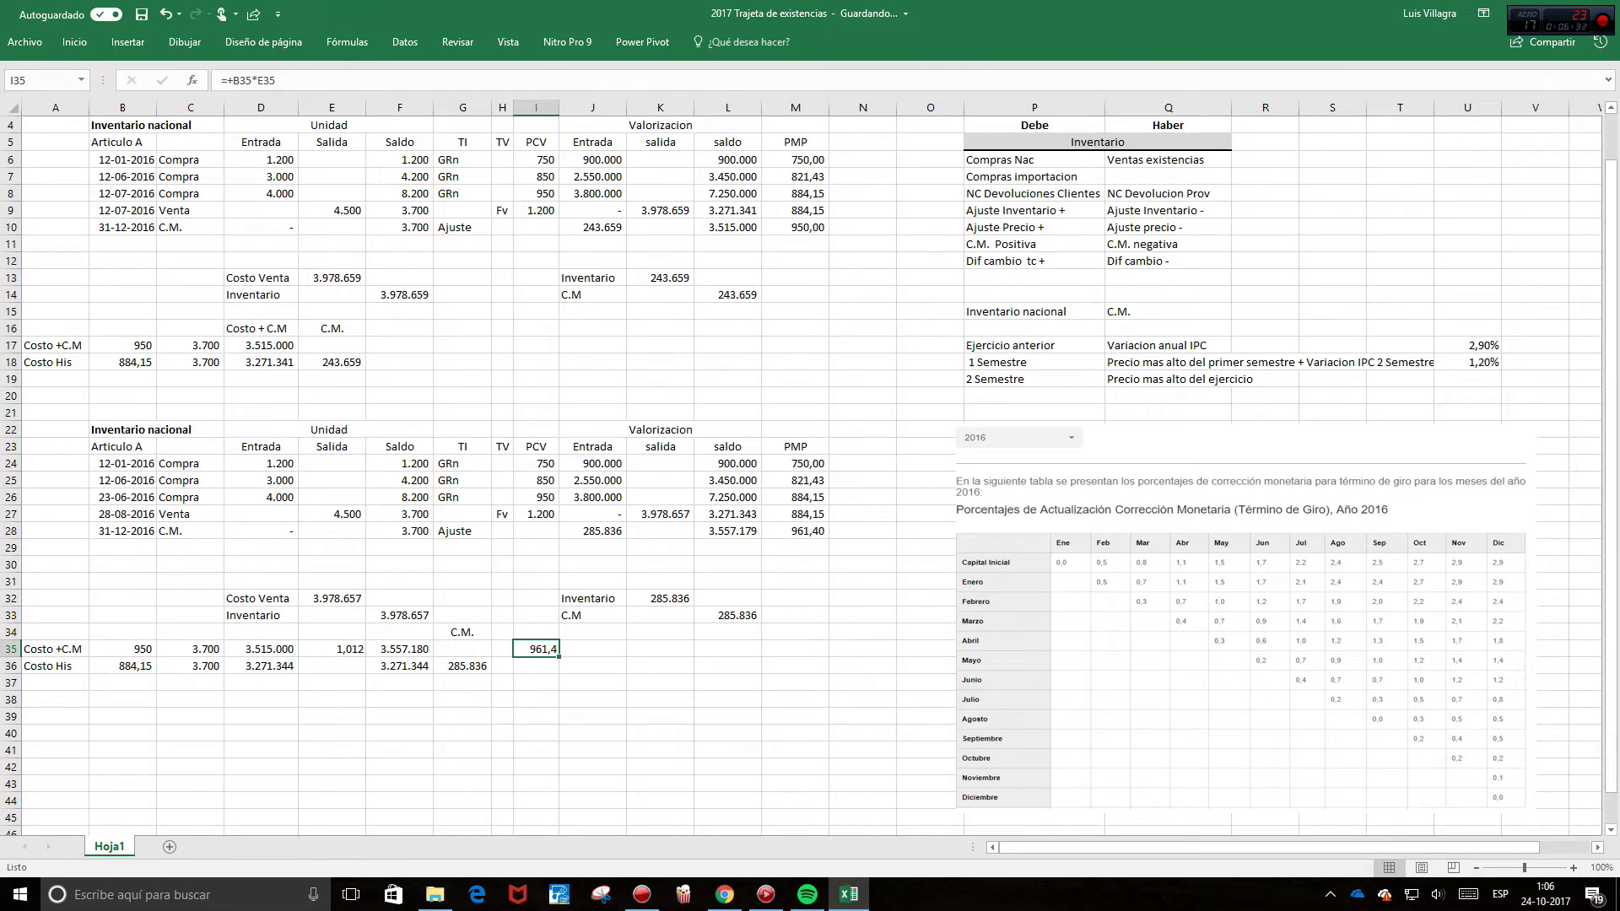
scroll(808, 477, "up", 1)
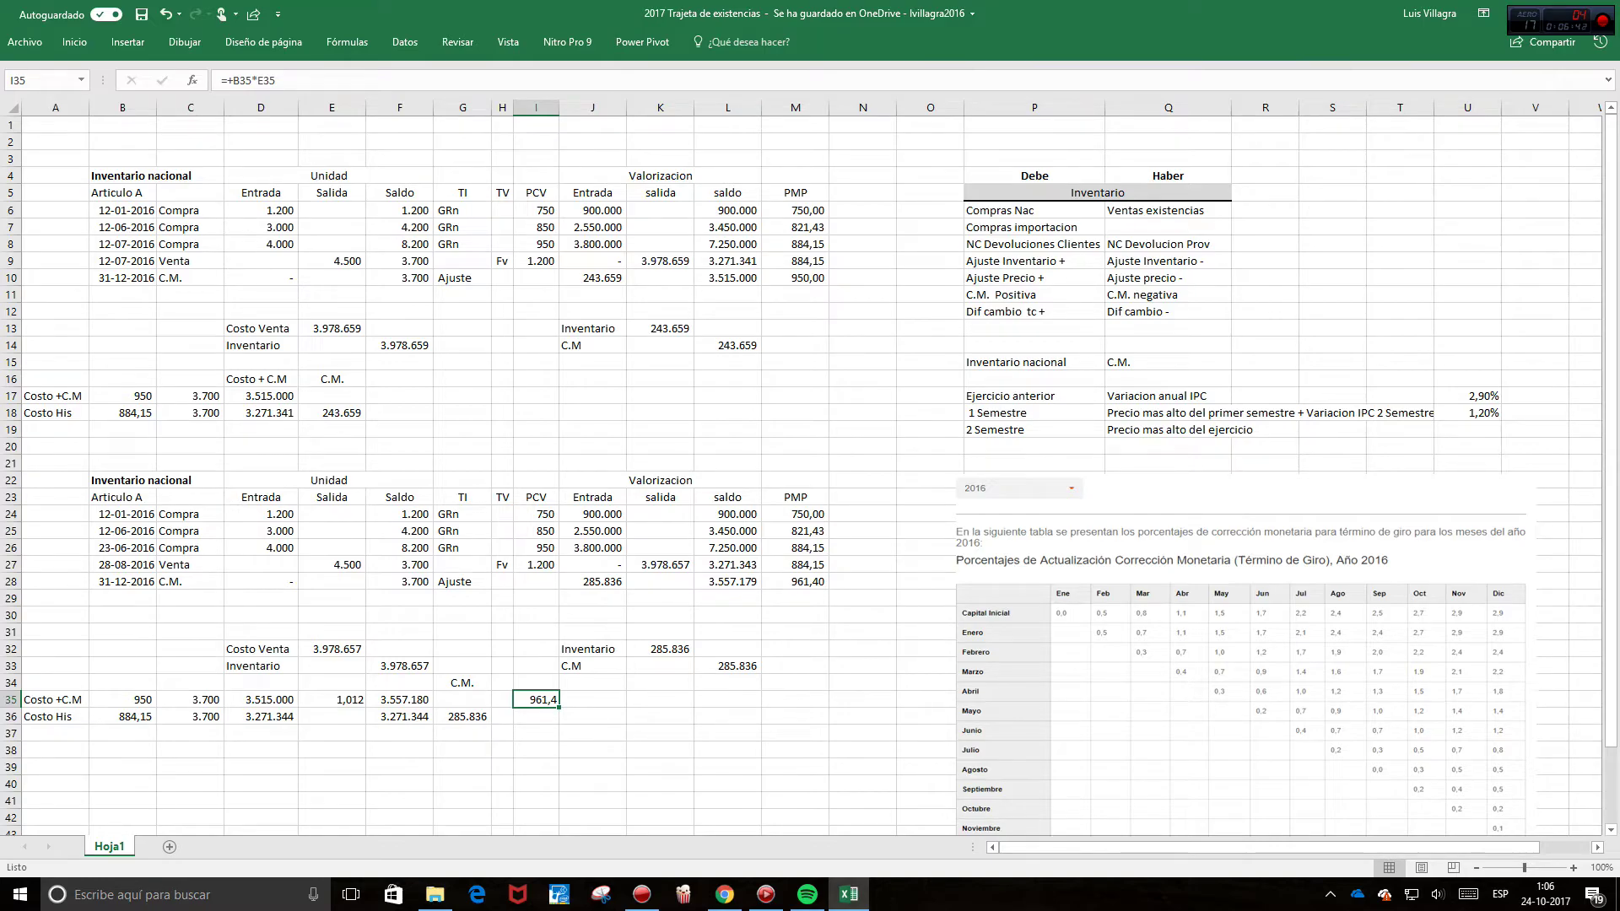
left_click(191, 277)
left_click_drag(123, 277, 796, 277)
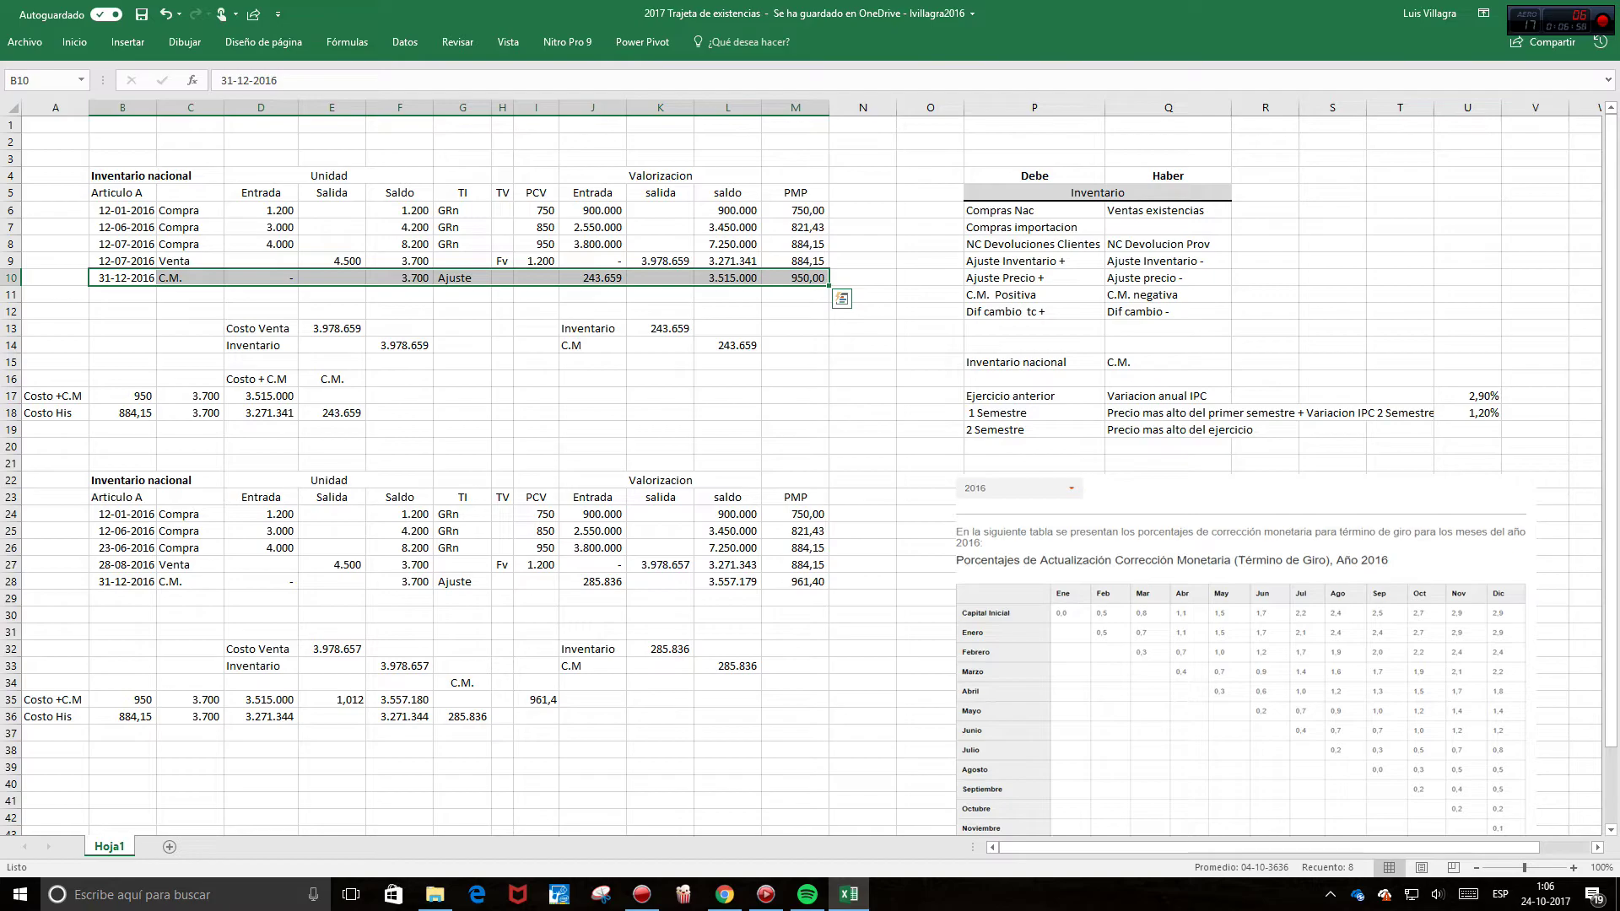
left_click(331, 345)
left_click(399, 345)
left_click(727, 345)
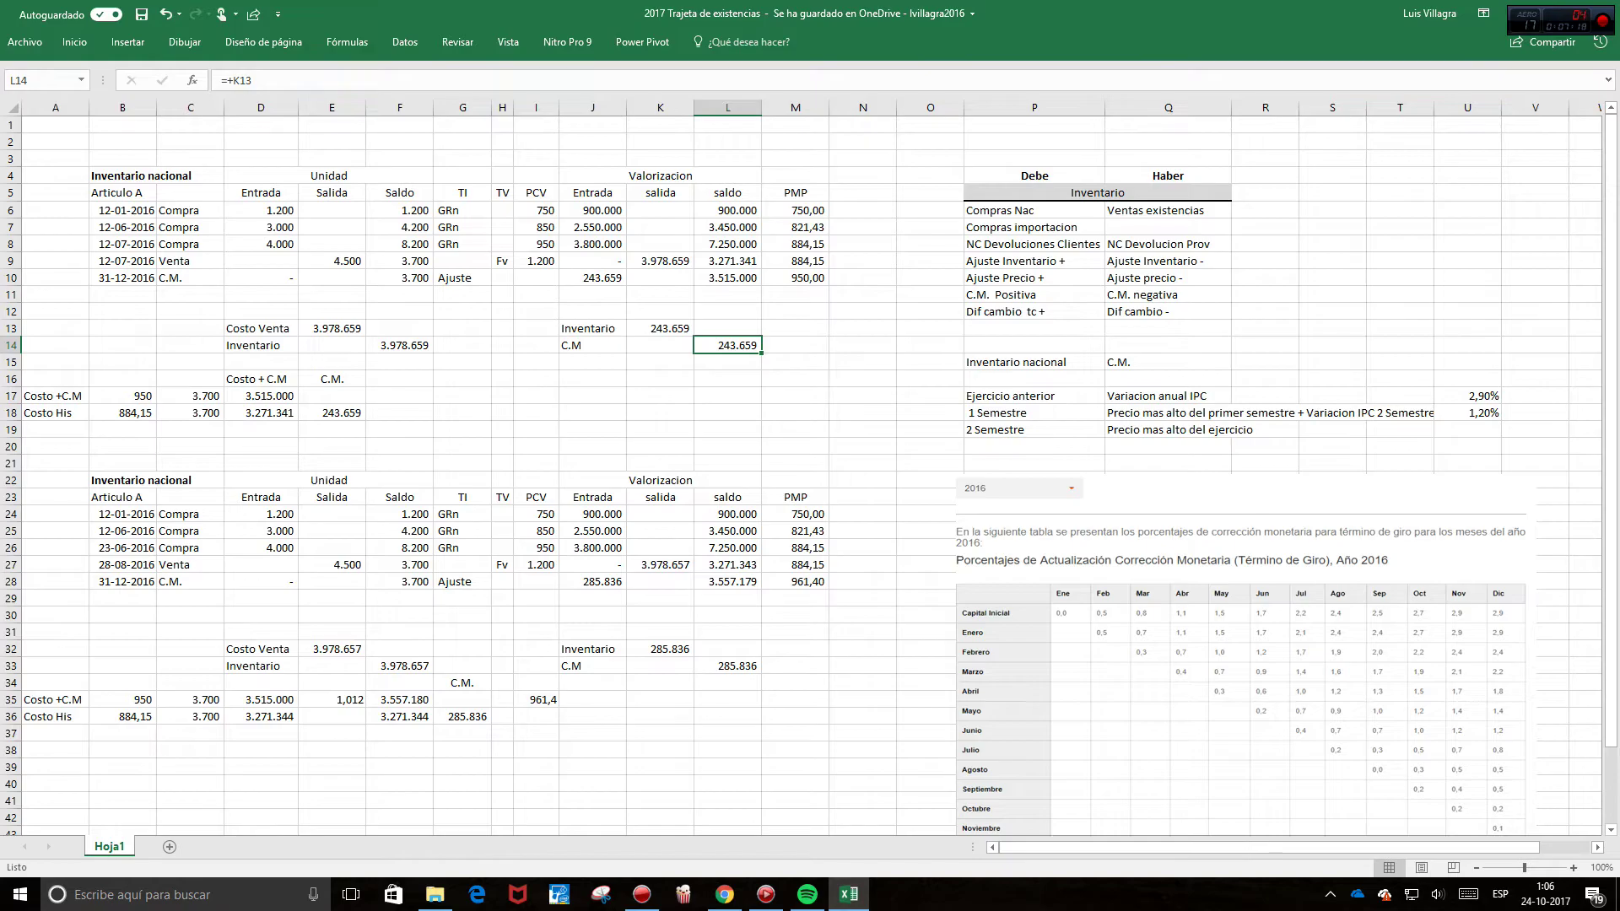
left_click(659, 328)
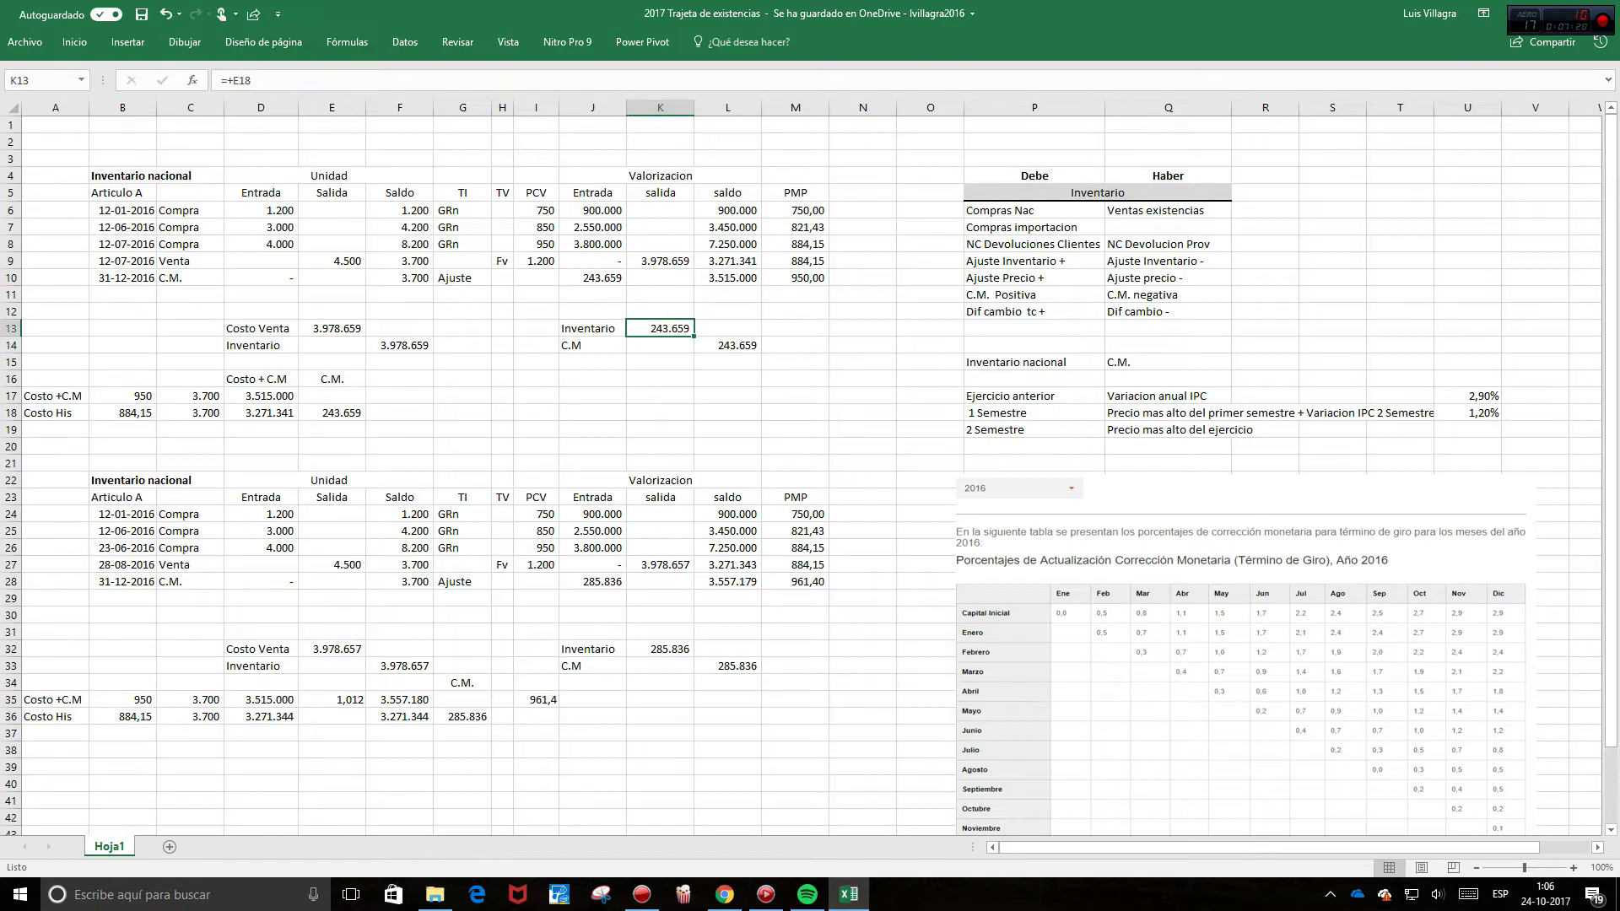
left_click(593, 329)
left_click(659, 328)
left_click(727, 345)
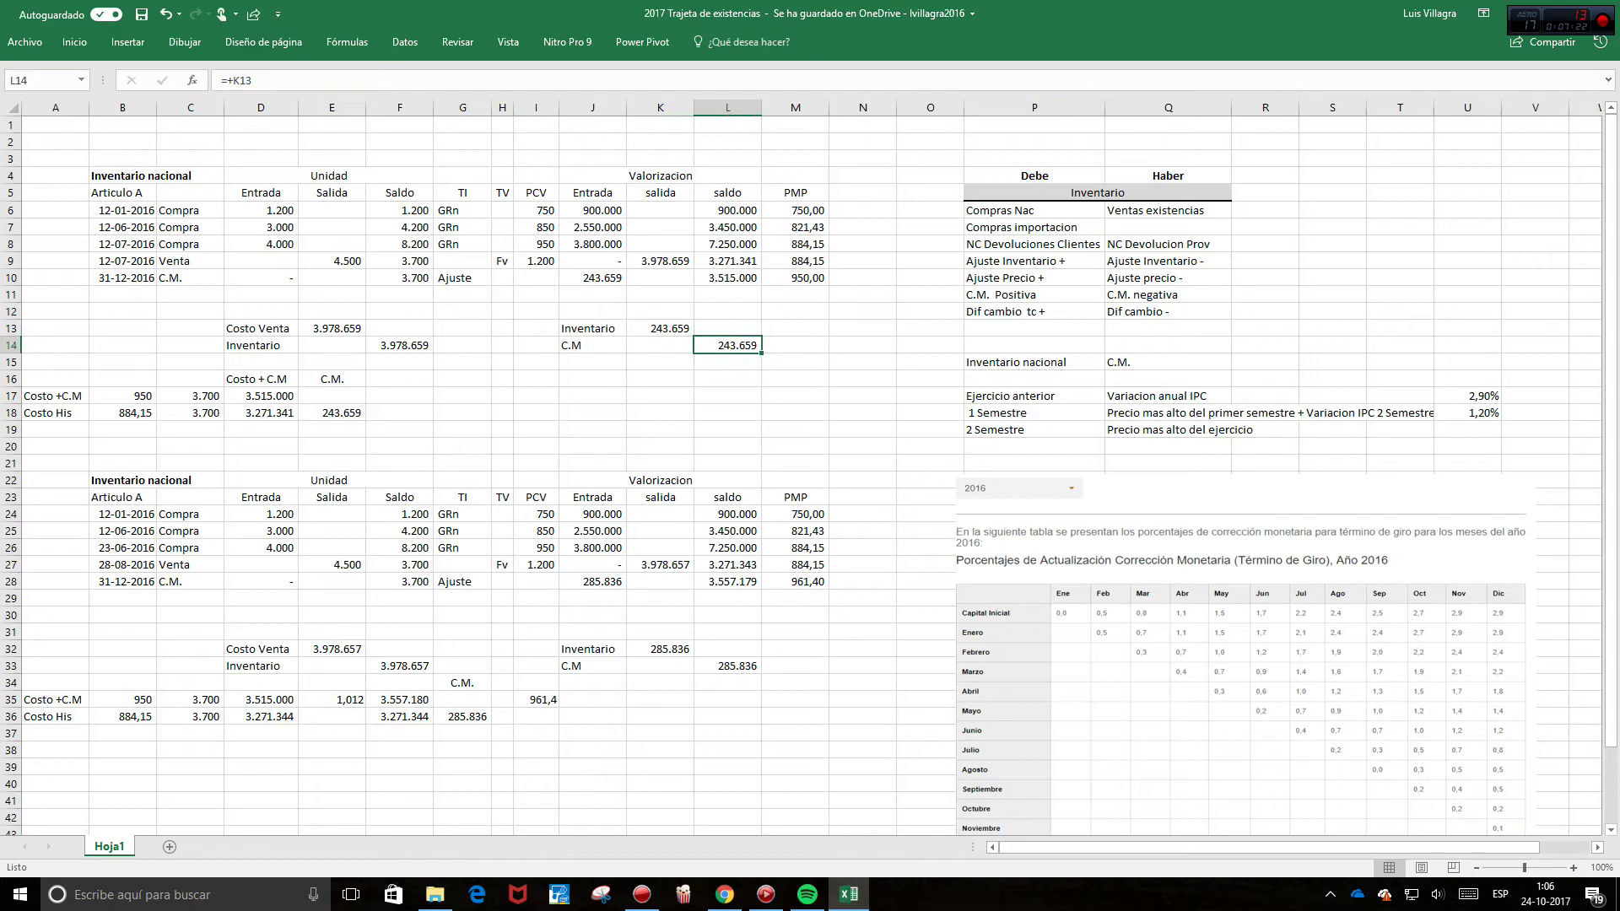